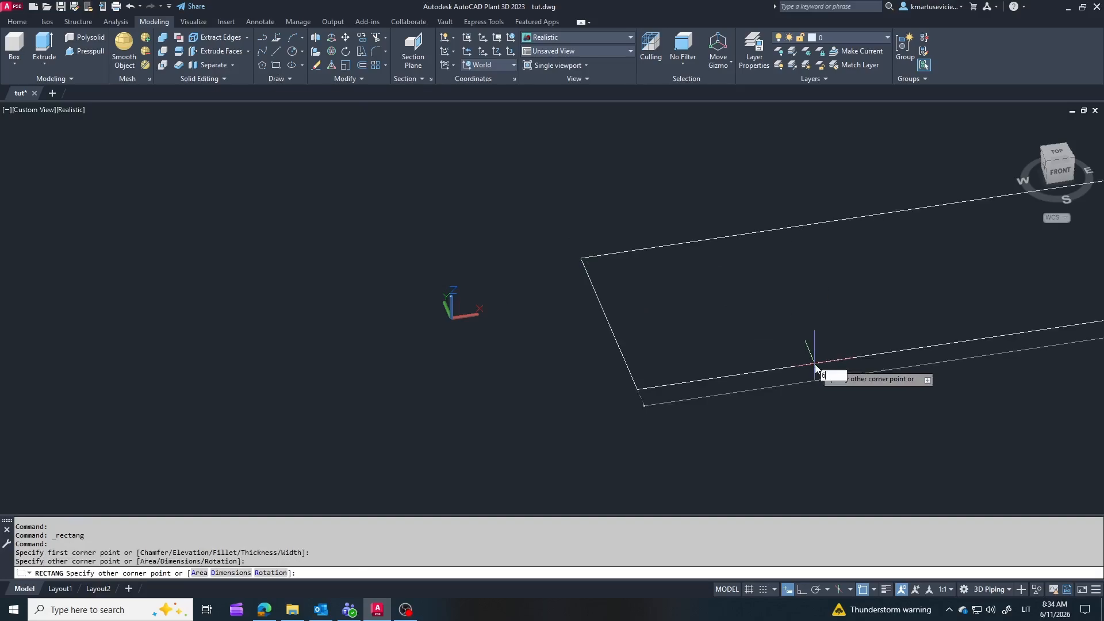
Step: Complete the base rectangle by entering 6000 for its opposite corner
key(Return)
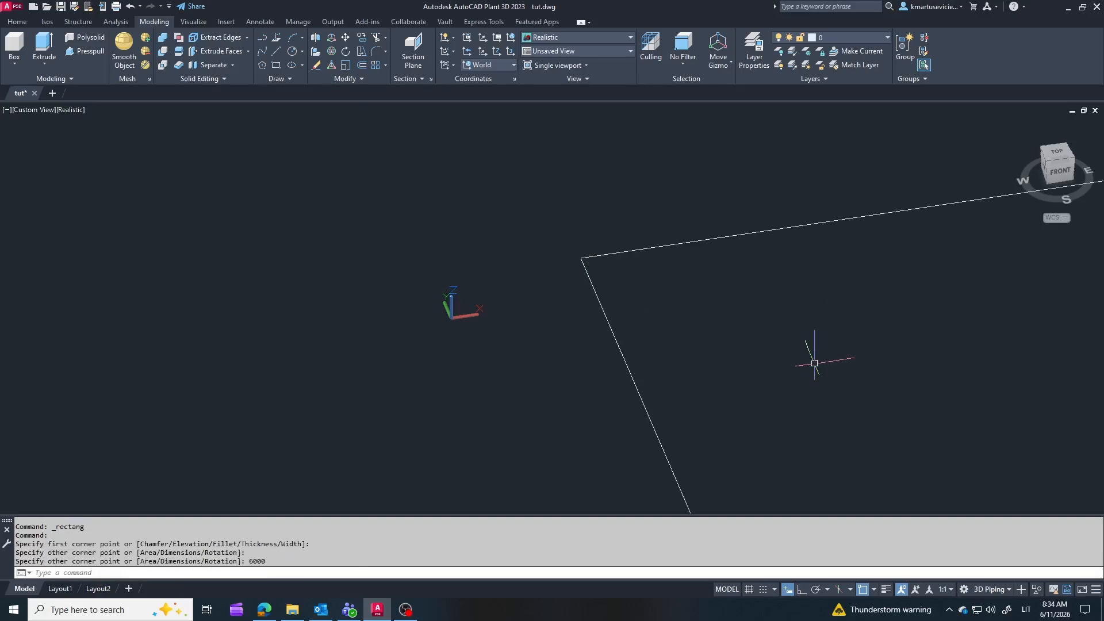
click(1051, 165)
key(Return)
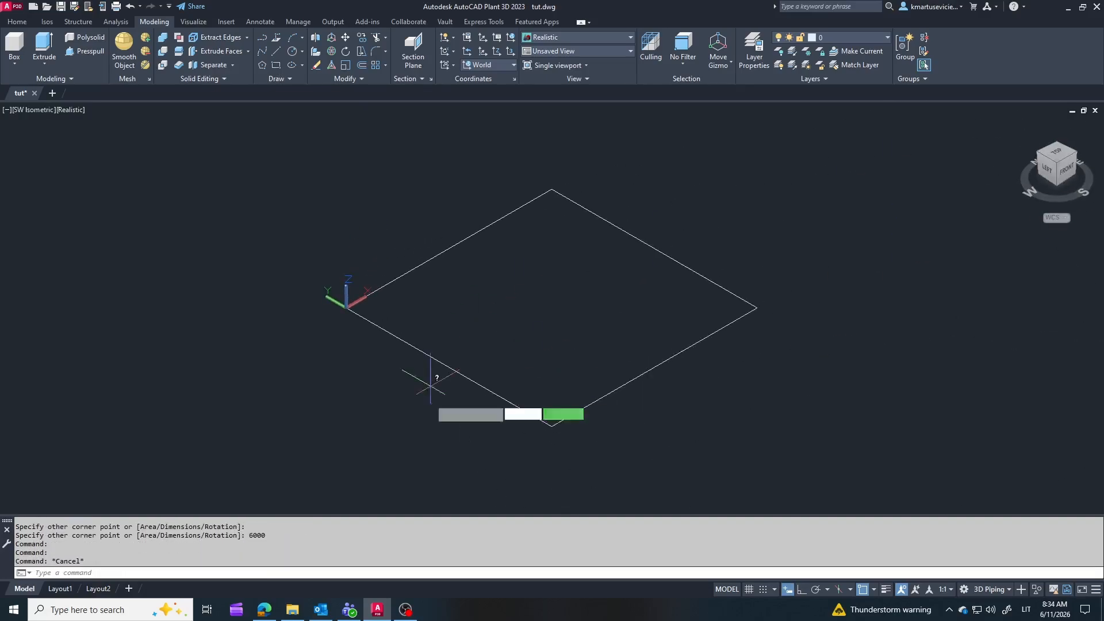
Step: Measure the length of one side of the base rectangle
click(532, 414)
click(756, 307)
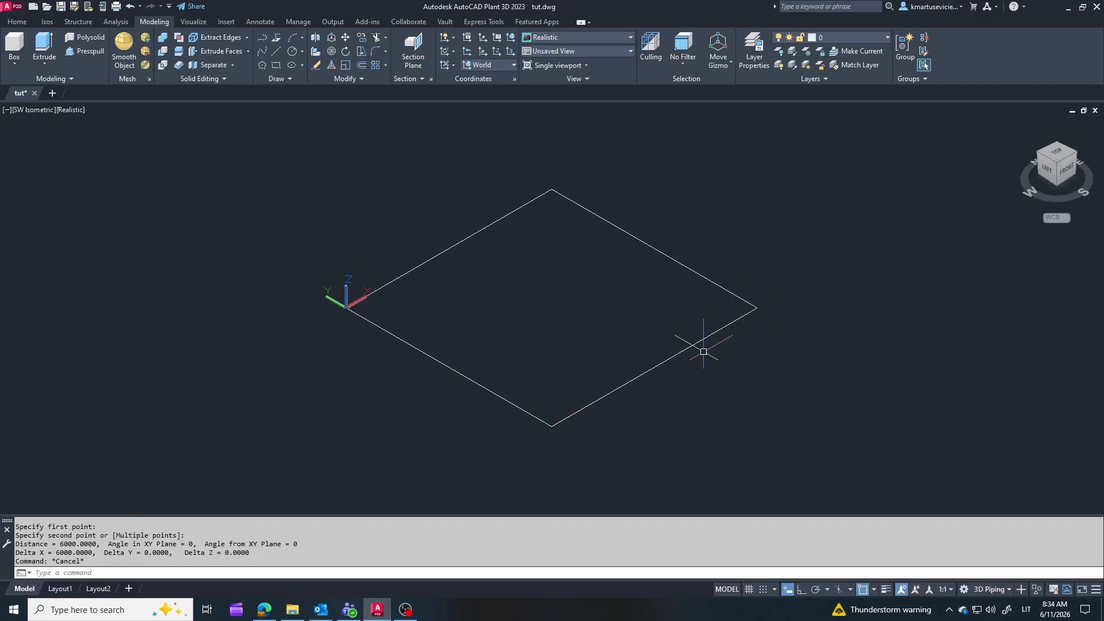
shift+middle_drag(702, 352, 639, 365)
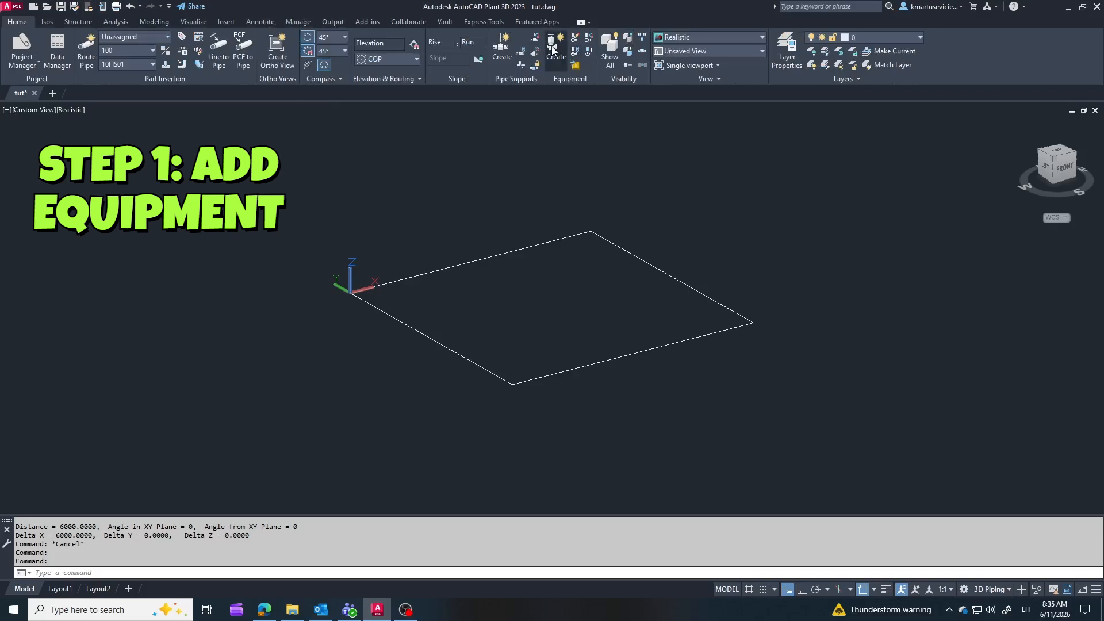
Step: Define a vertical vessel as new equipment and add a skirt to its cylinder
click(558, 48)
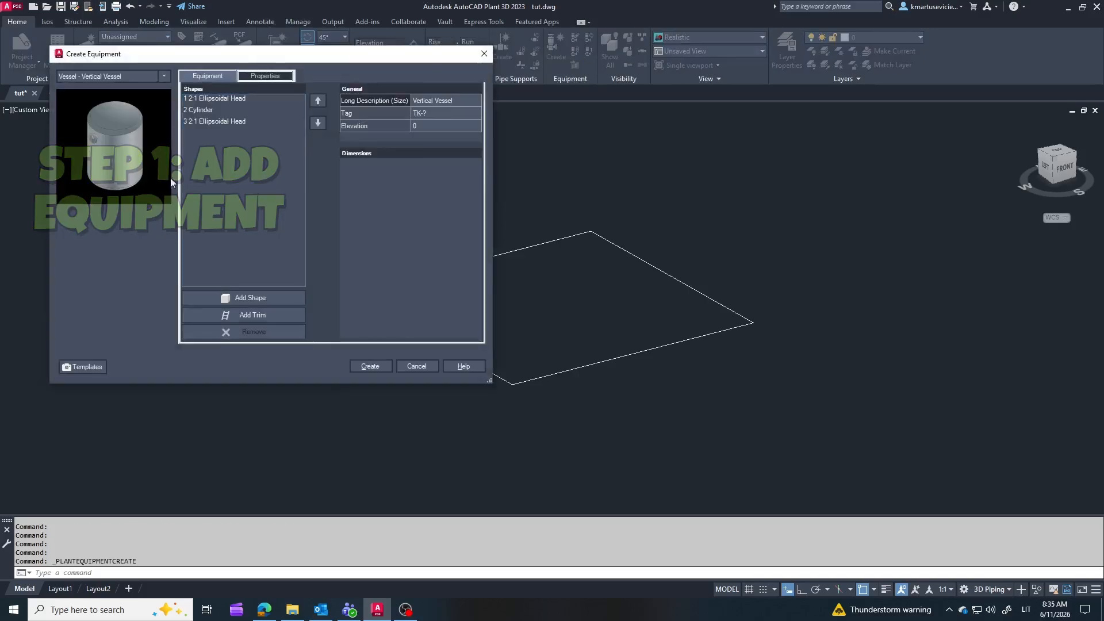
click(199, 109)
click(265, 299)
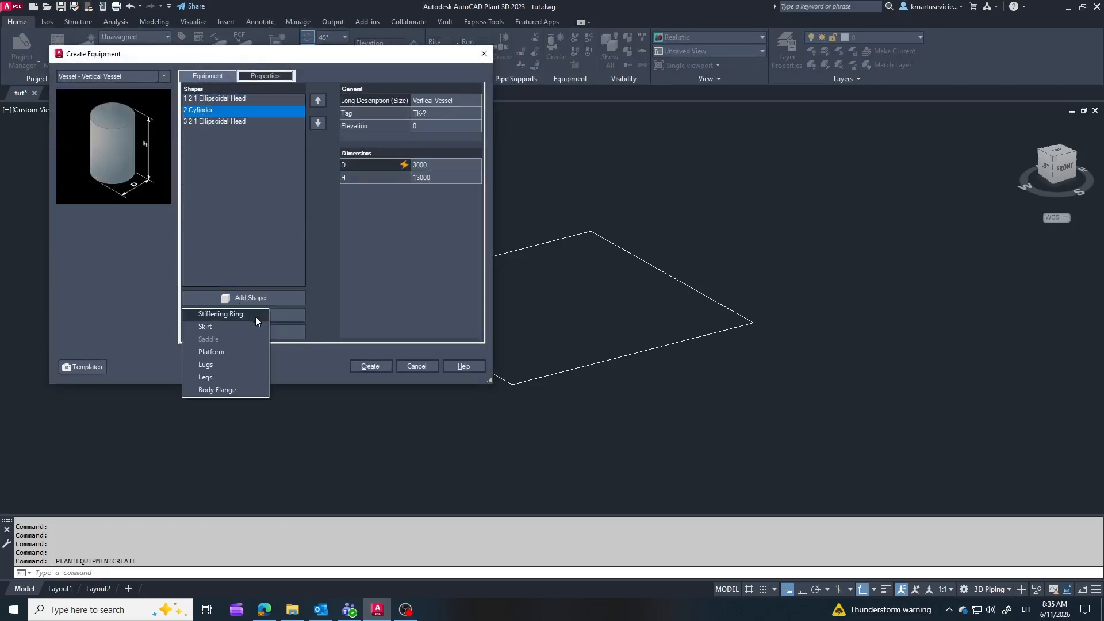
click(205, 326)
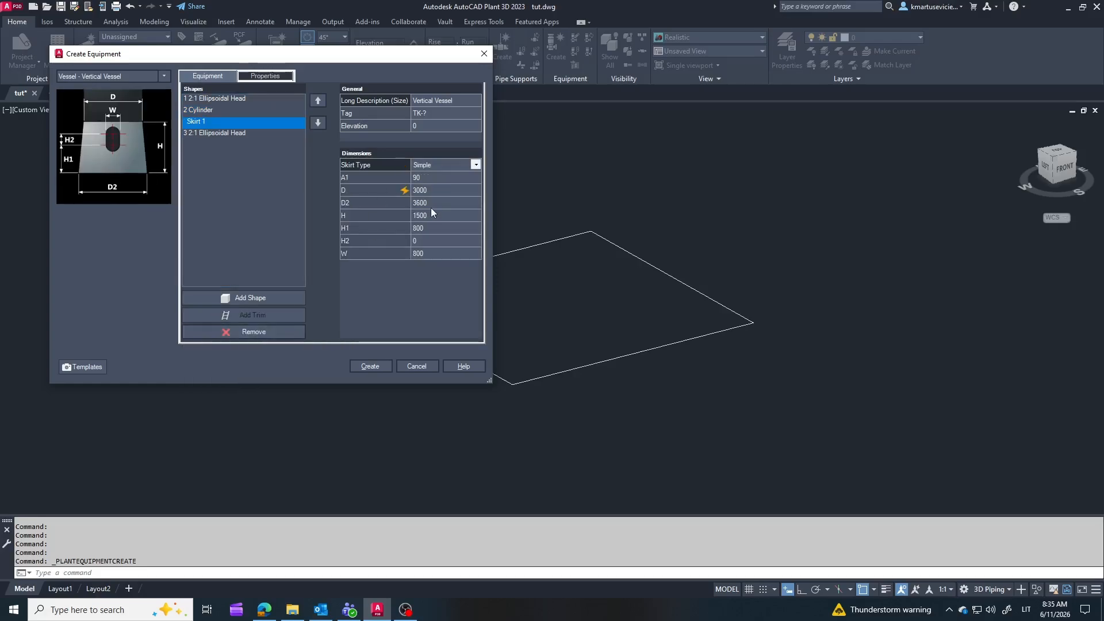
click(369, 366)
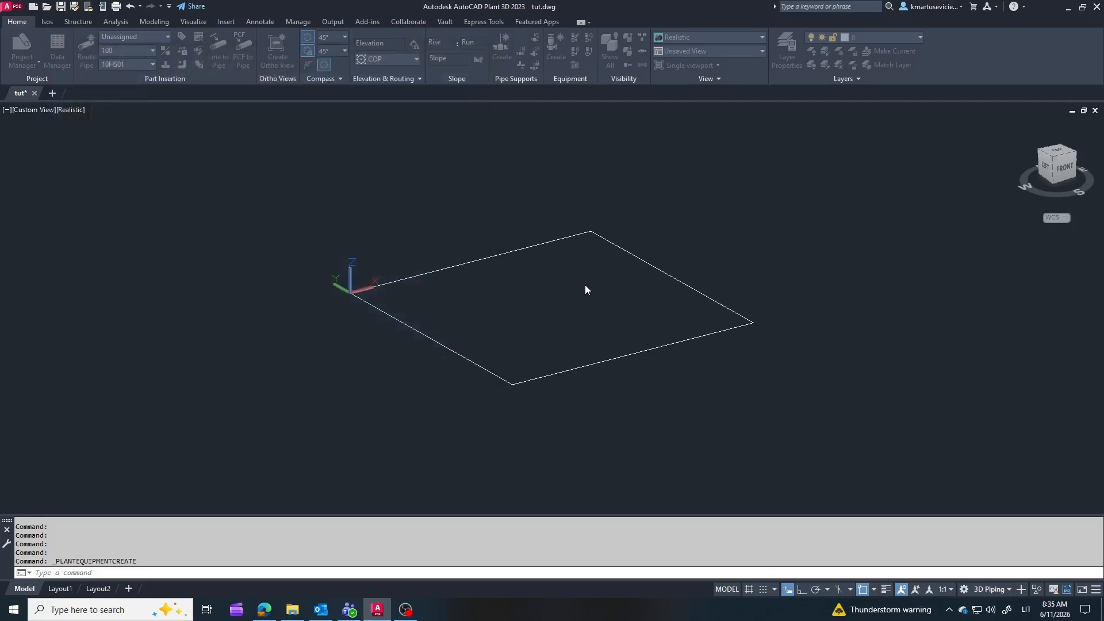
key(Escape)
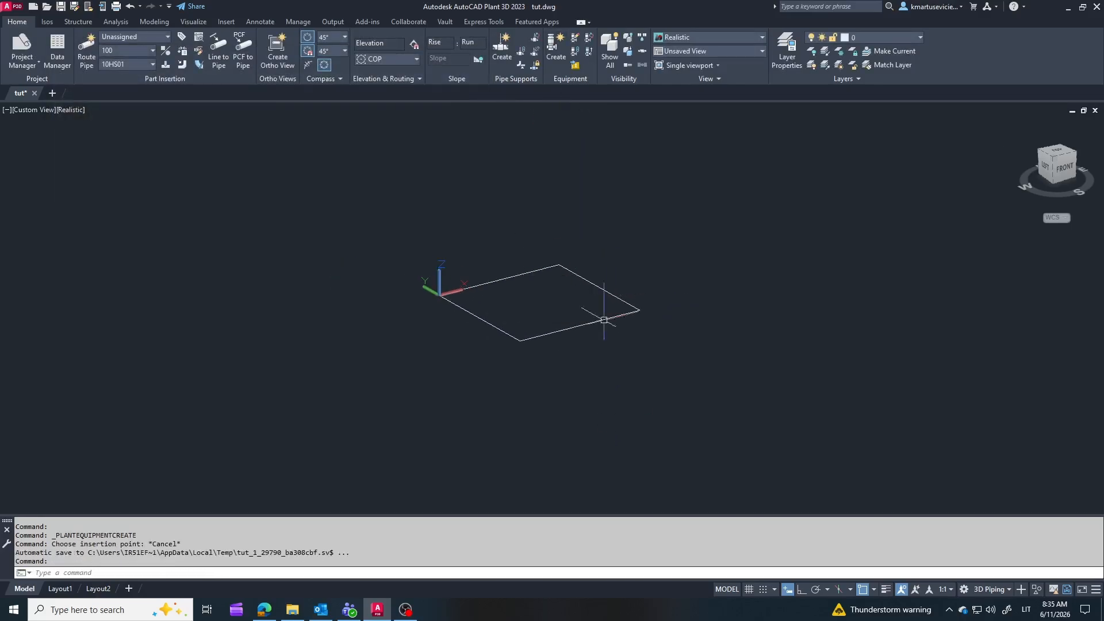
Step: Create the vertical vessel with a cylinder diameter of 2000, skirt D2 2000 and skirt height 1000, and place it inside the base rectangle
click(555, 45)
click(201, 111)
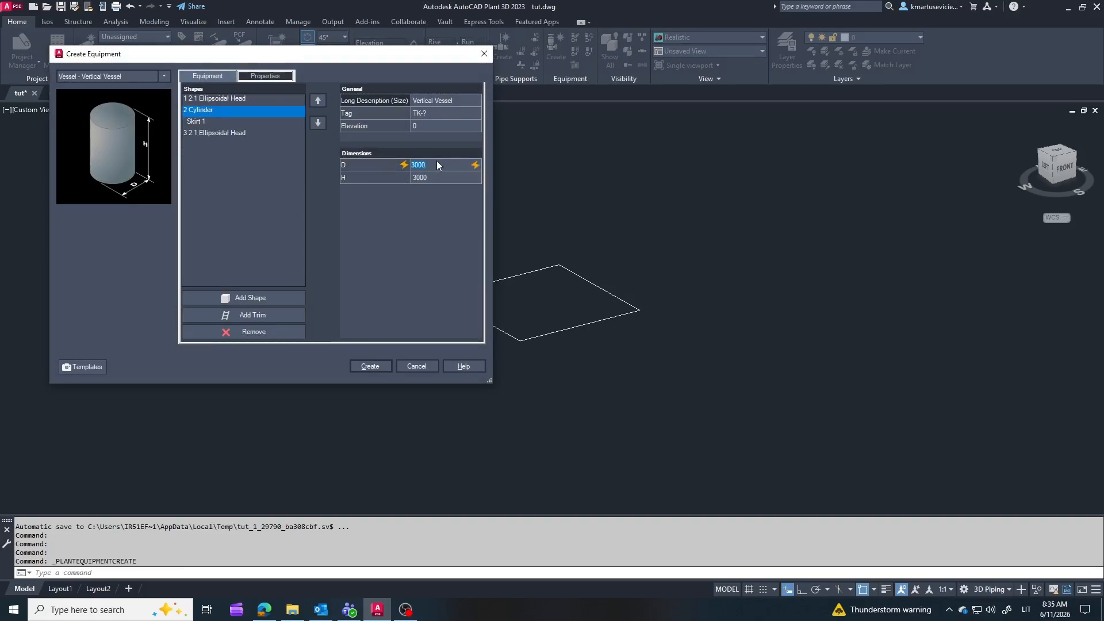
click(196, 122)
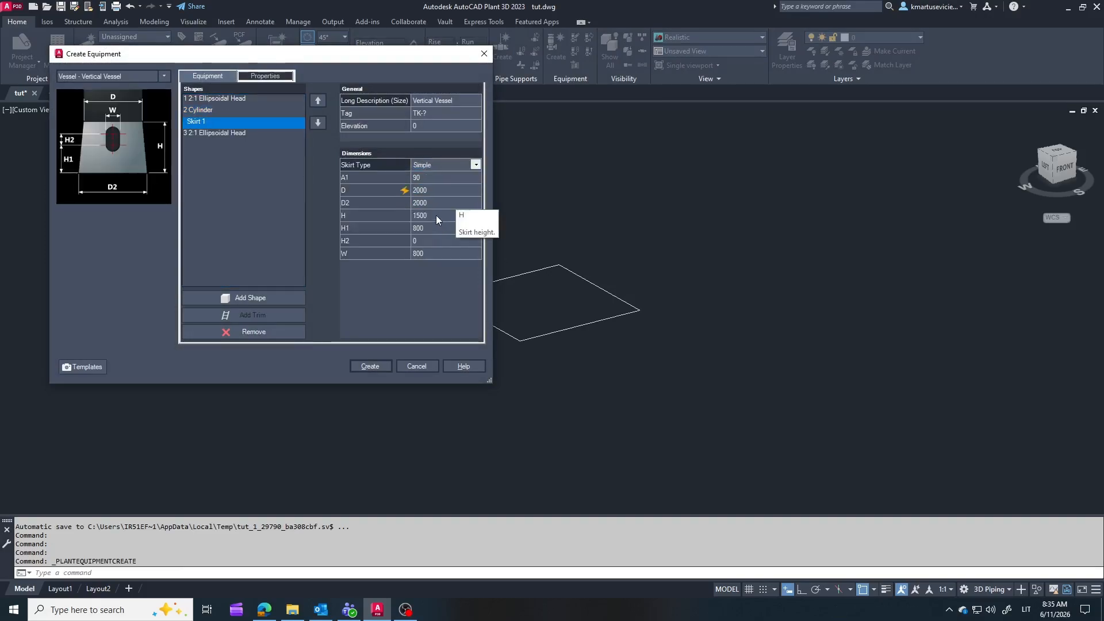
click(443, 215)
text(1000)
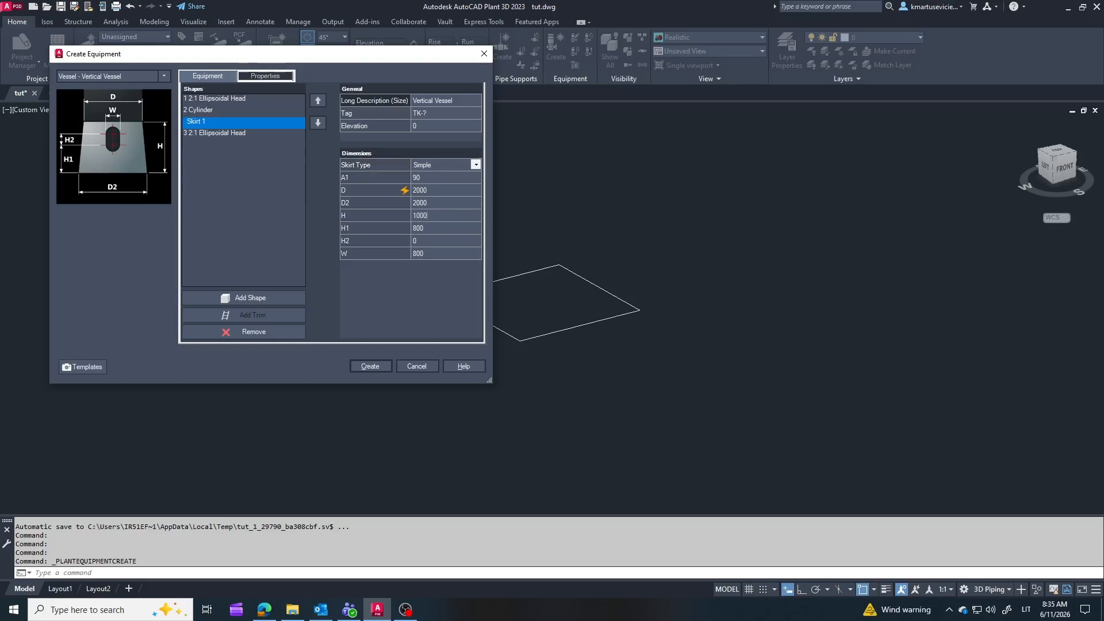
click(370, 366)
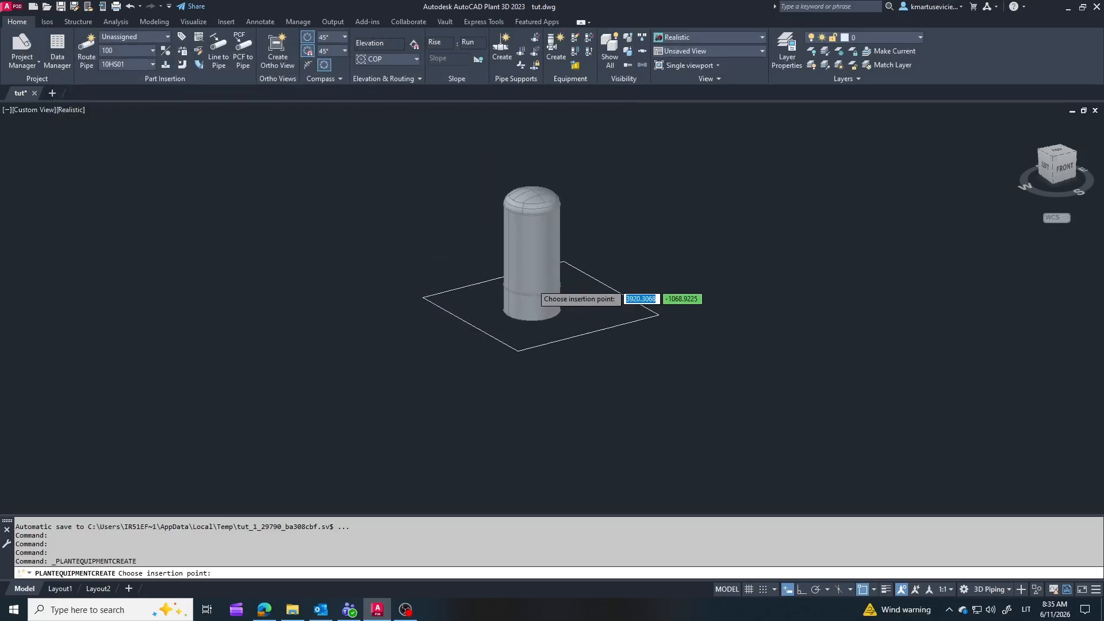
click(538, 325)
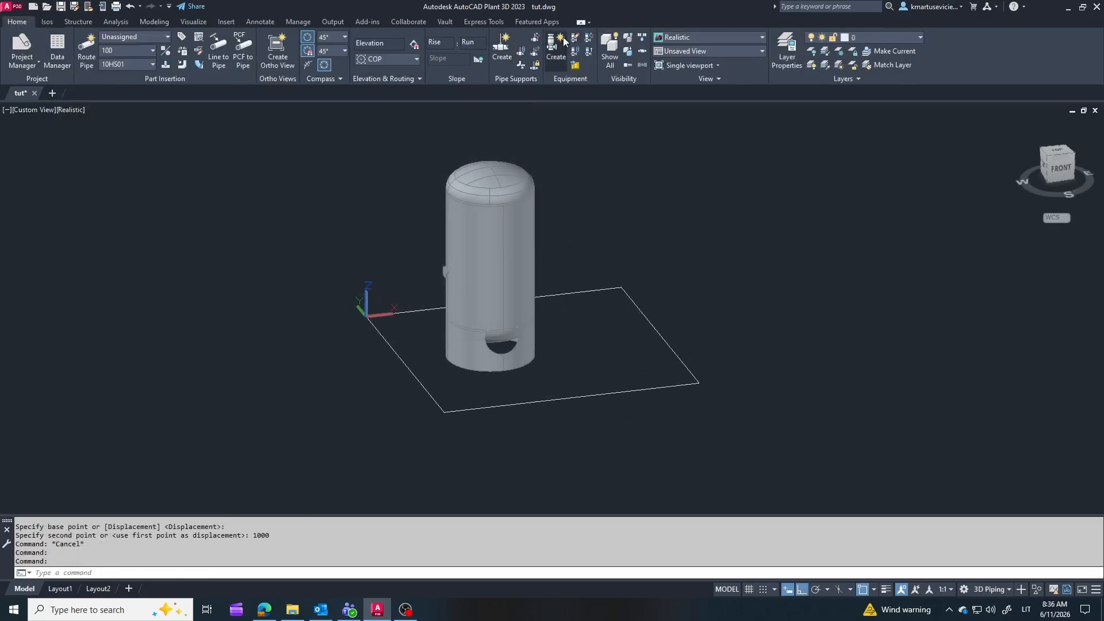
Step: Create a centrifugal pump with LMS set to 500 and place it beside the vessel inside the rectangle
click(555, 47)
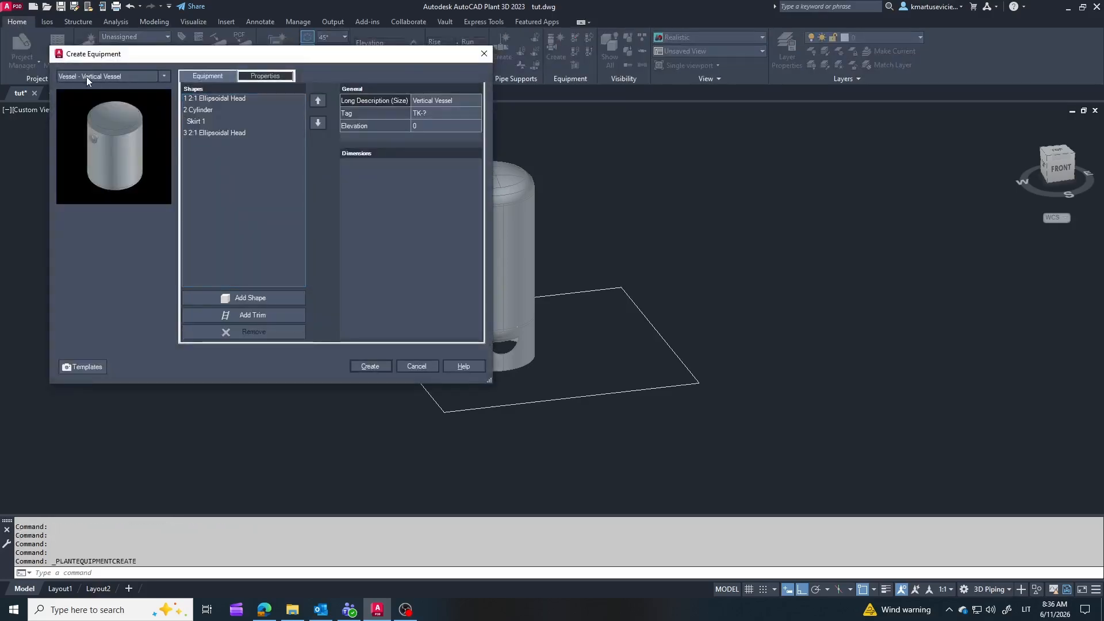
click(164, 76)
mouse_move(148, 281)
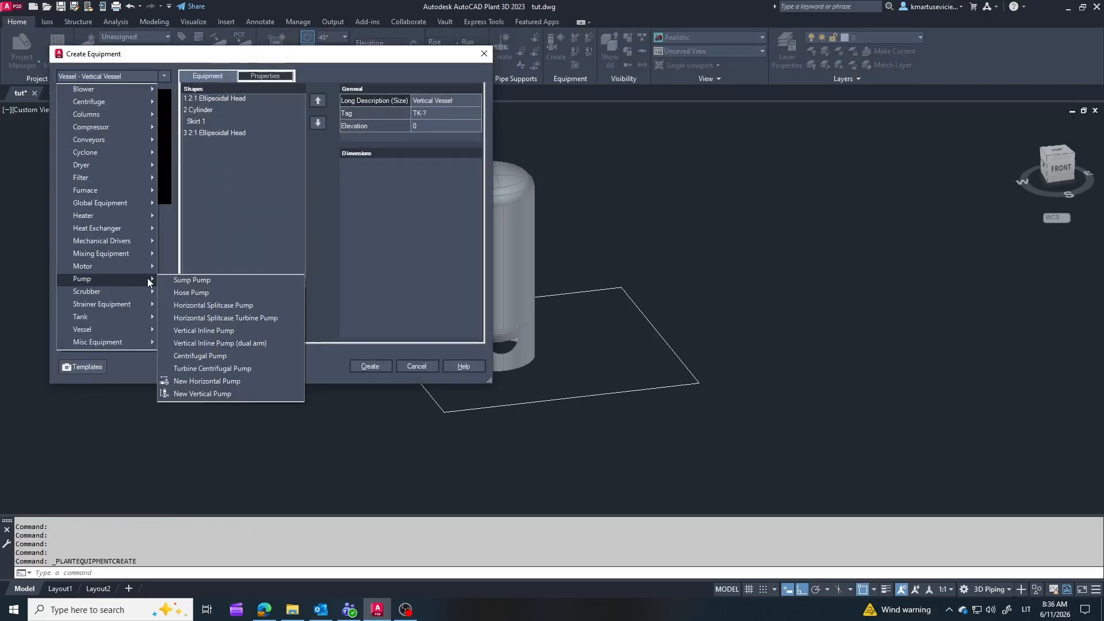
click(219, 356)
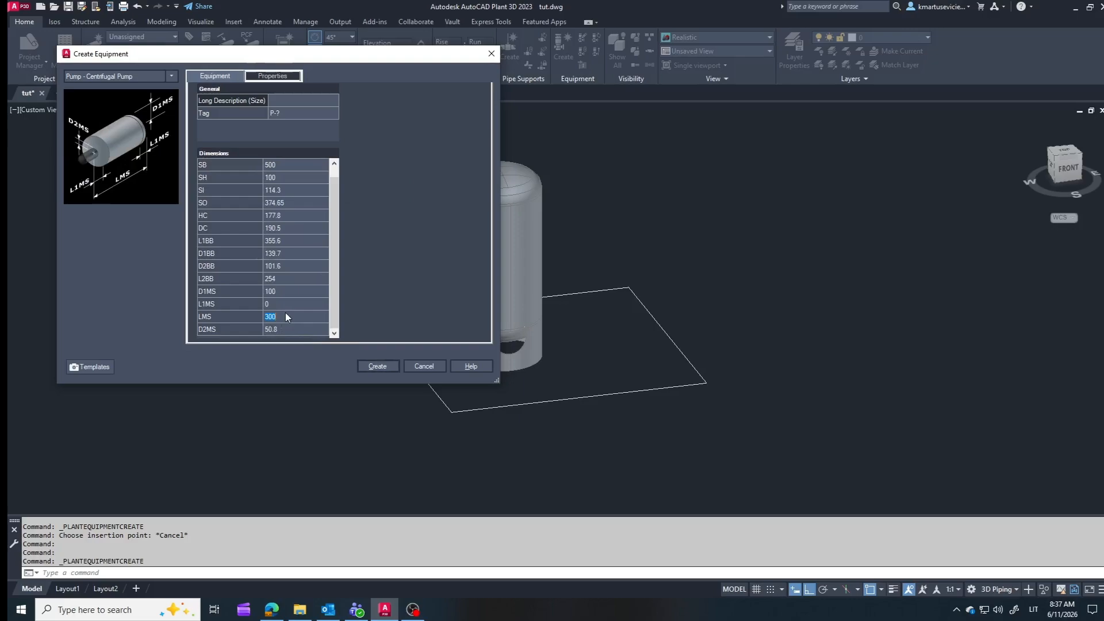
text(500)
click(377, 366)
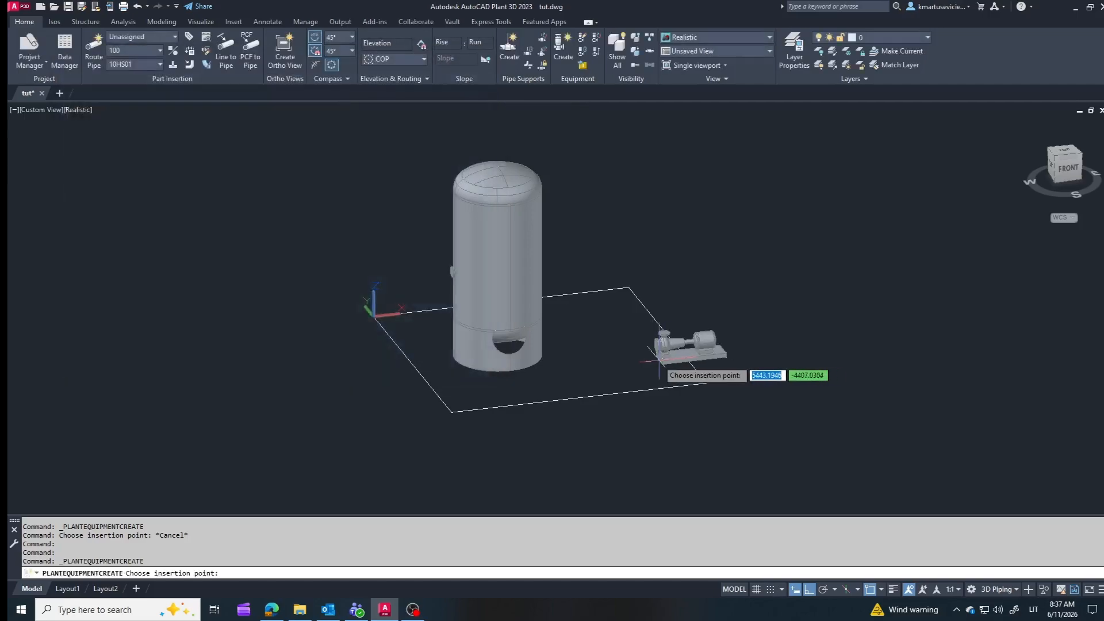
click(581, 322)
scroll(590, 304, up, 3)
key(Escape)
Step: Move the pump by its base point onto the front corner of the rectangle farthest from the vessel
click(161, 21)
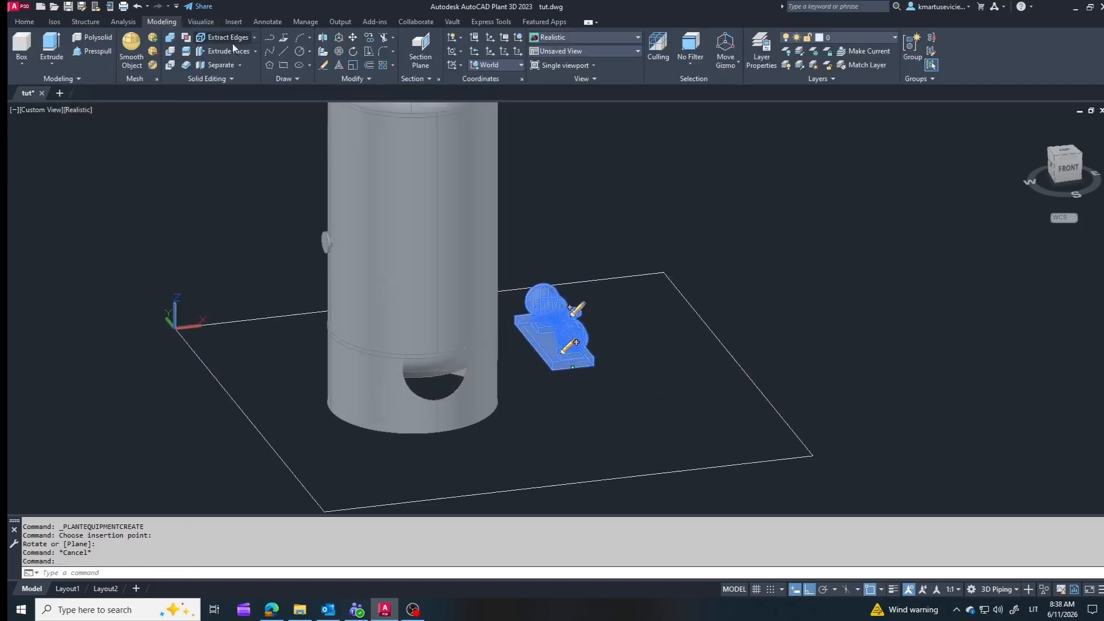
click(353, 37)
click(572, 367)
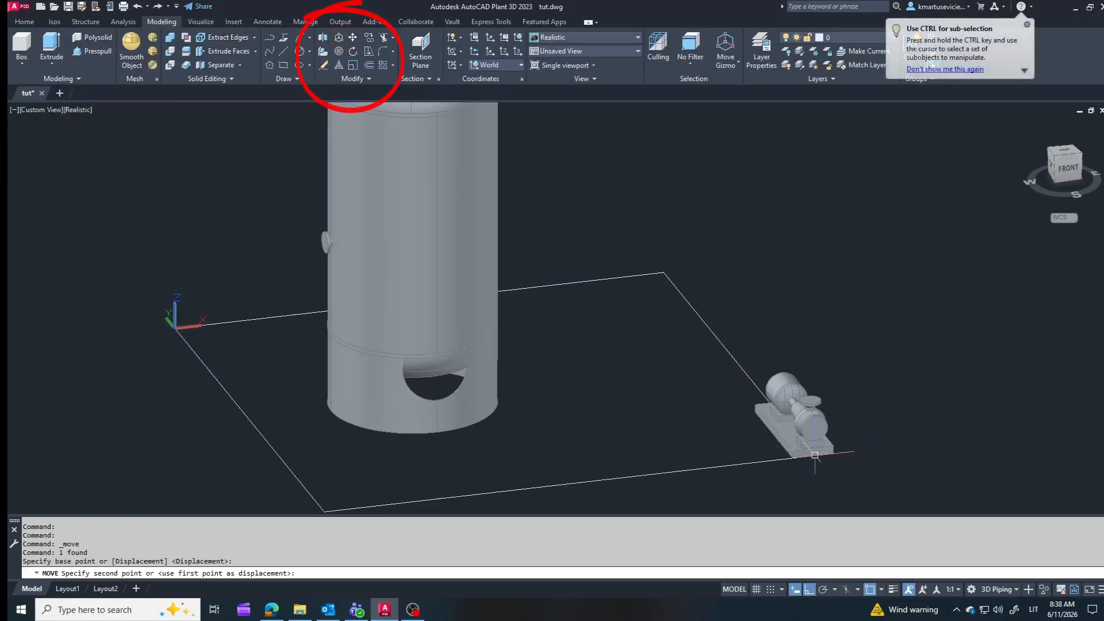
click(813, 456)
key(Escape)
Step: Move the pump along the rectangle's front edge towards the vessel
click(798, 415)
click(352, 38)
scroll(696, 182, down, 2)
click(846, 188)
click(769, 194)
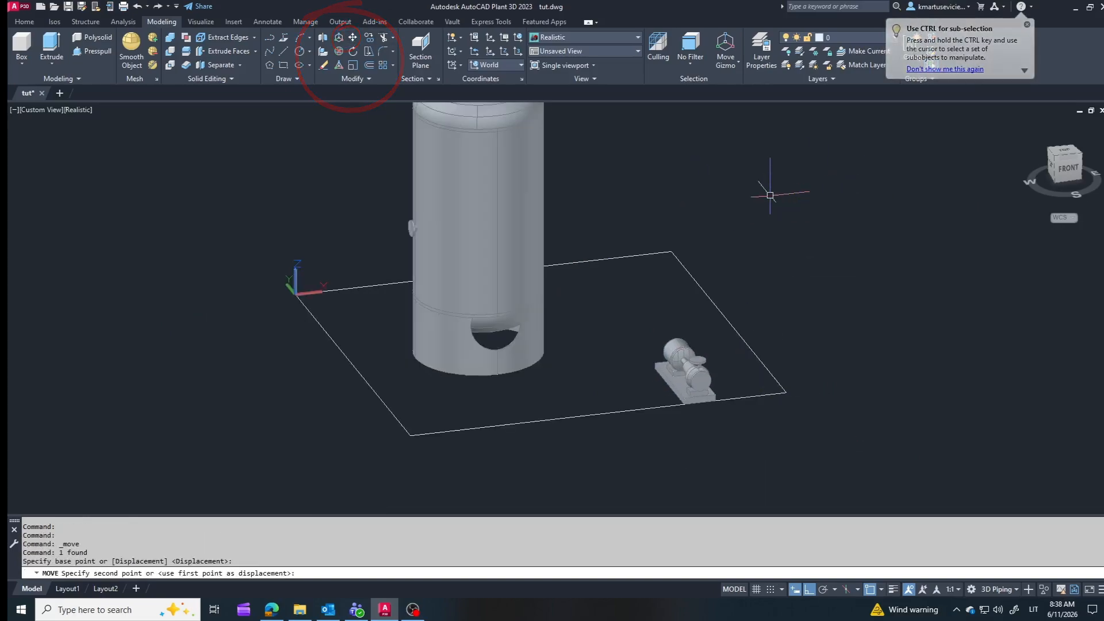
key(Escape)
Step: Move the pump 2500 from the front edge towards the back of the rectangle
click(690, 368)
key(Escape)
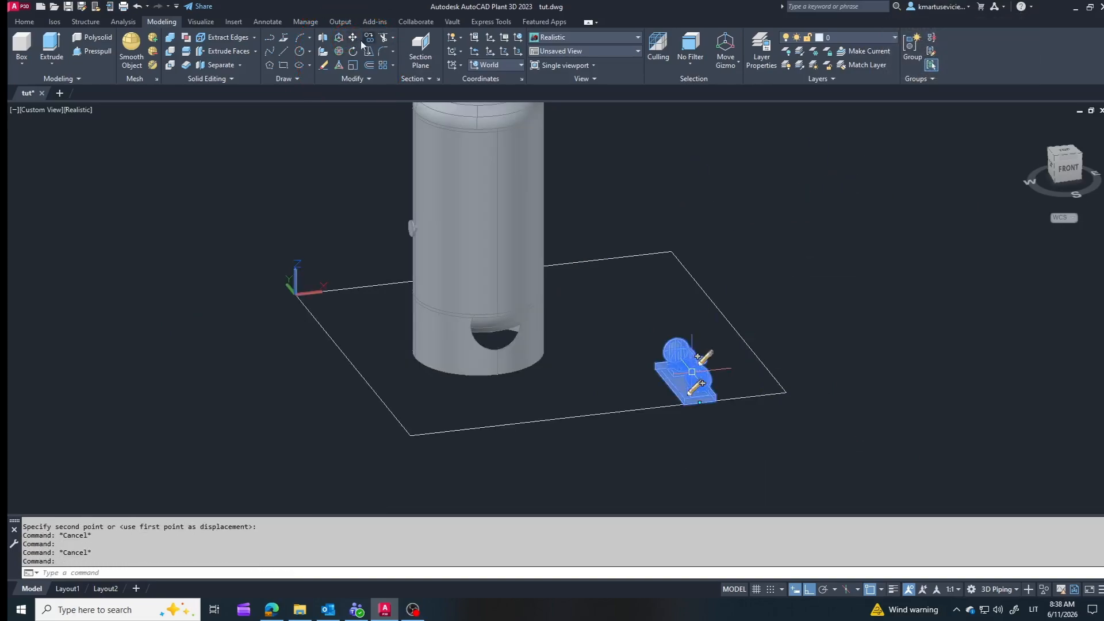
click(352, 37)
click(915, 333)
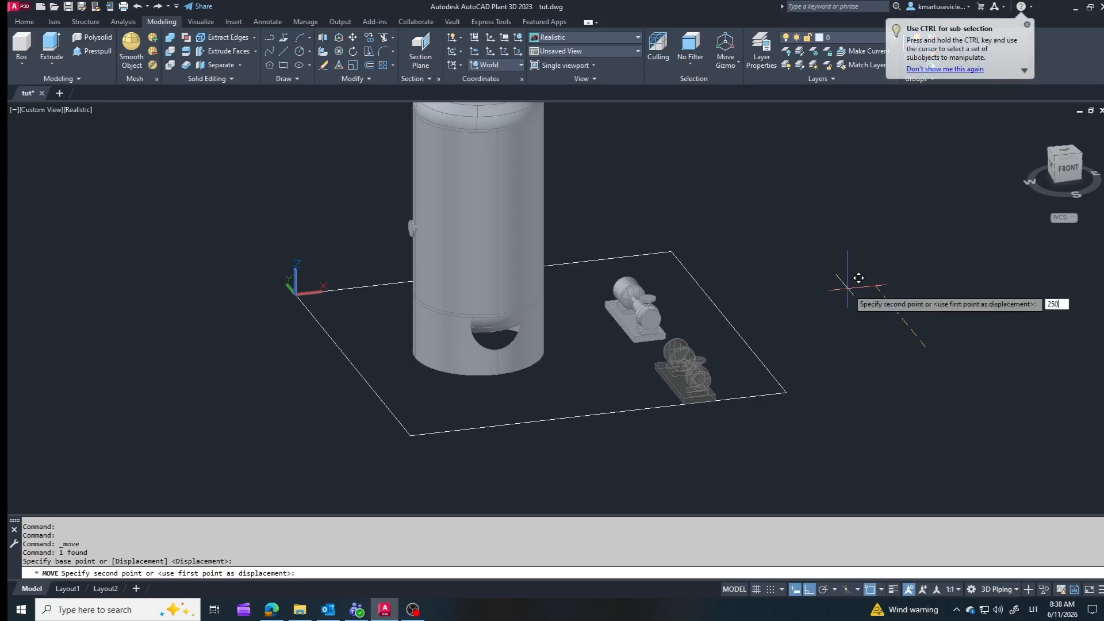
text(0)
key(Return)
scroll(816, 340, down, 3)
key(Escape)
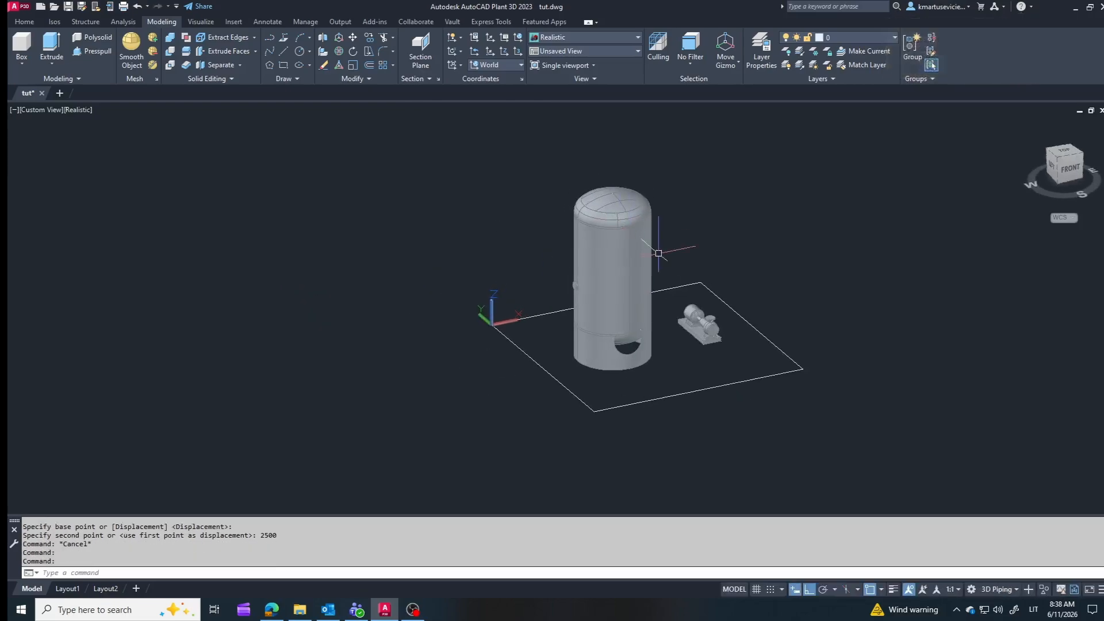
Step: Change pump nozzle N-1 to the metric flanged 150 ND, C, 16, DIN 2633 type with pressure class 16
scroll(690, 291, up, 4)
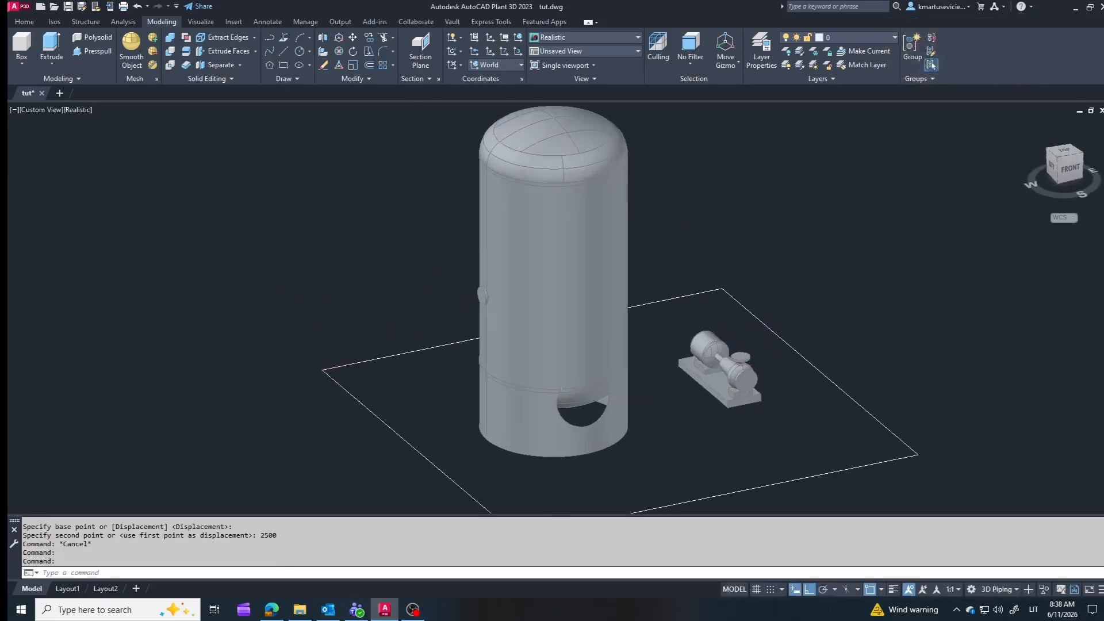
click(743, 382)
click(742, 382)
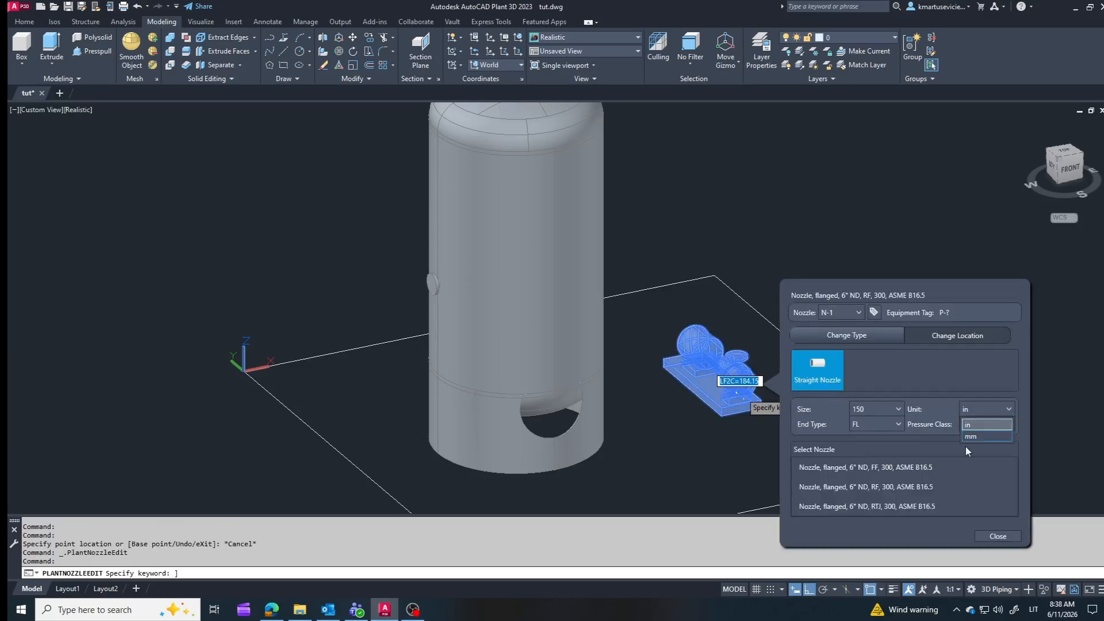
click(970, 436)
click(1004, 424)
click(977, 460)
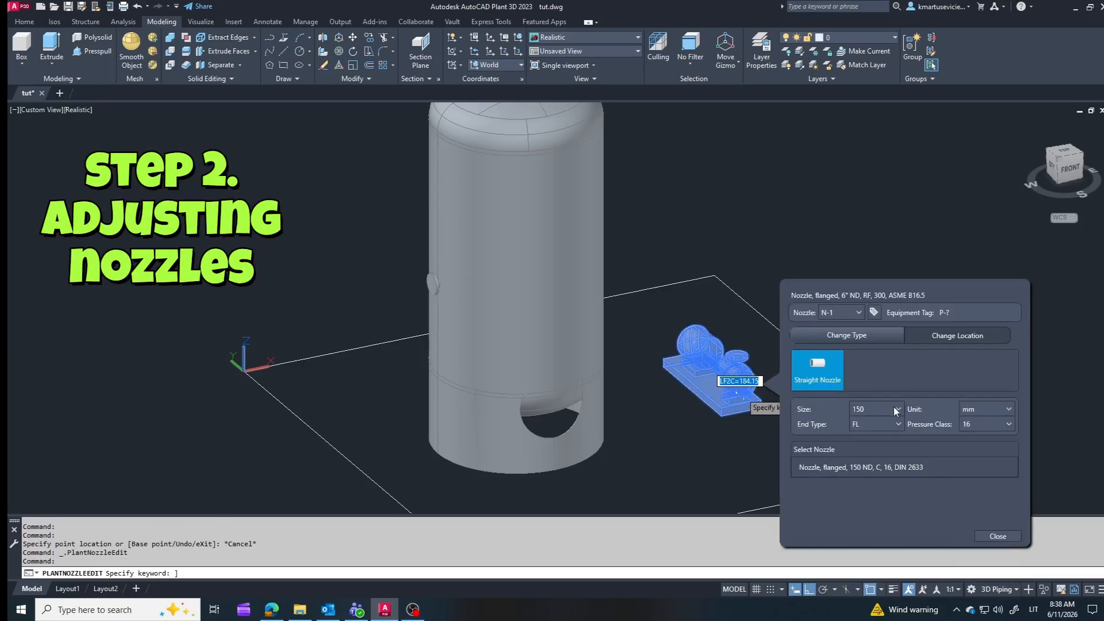
click(913, 468)
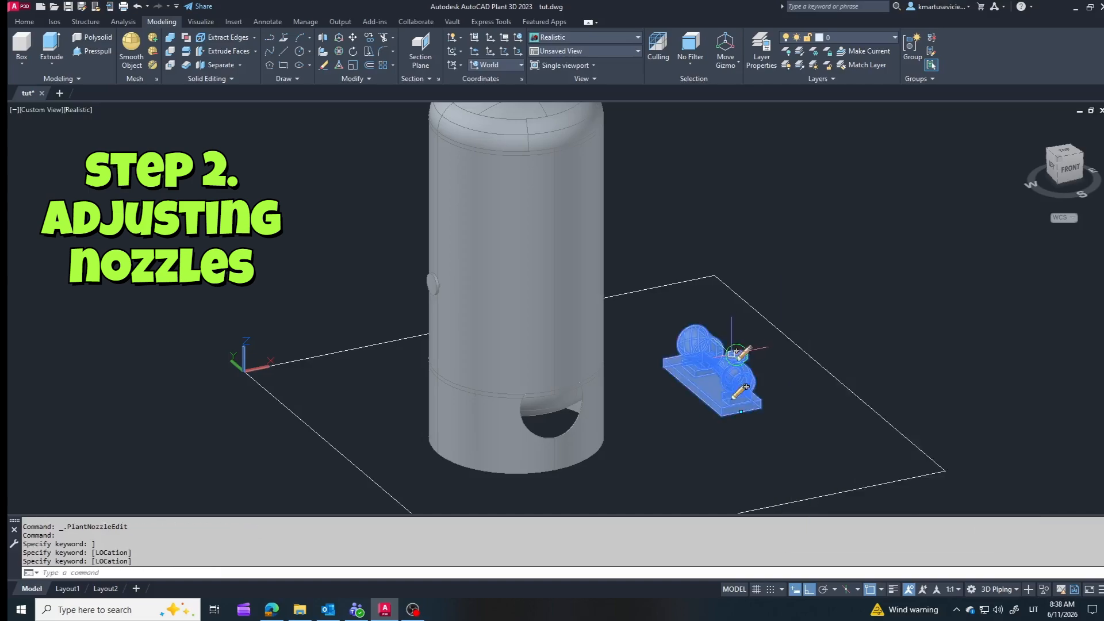
Step: Change pump nozzle N-2 to the metric flanged 100 ND, C, 16, DIN 2633 type with pressure class 16
click(742, 351)
click(978, 395)
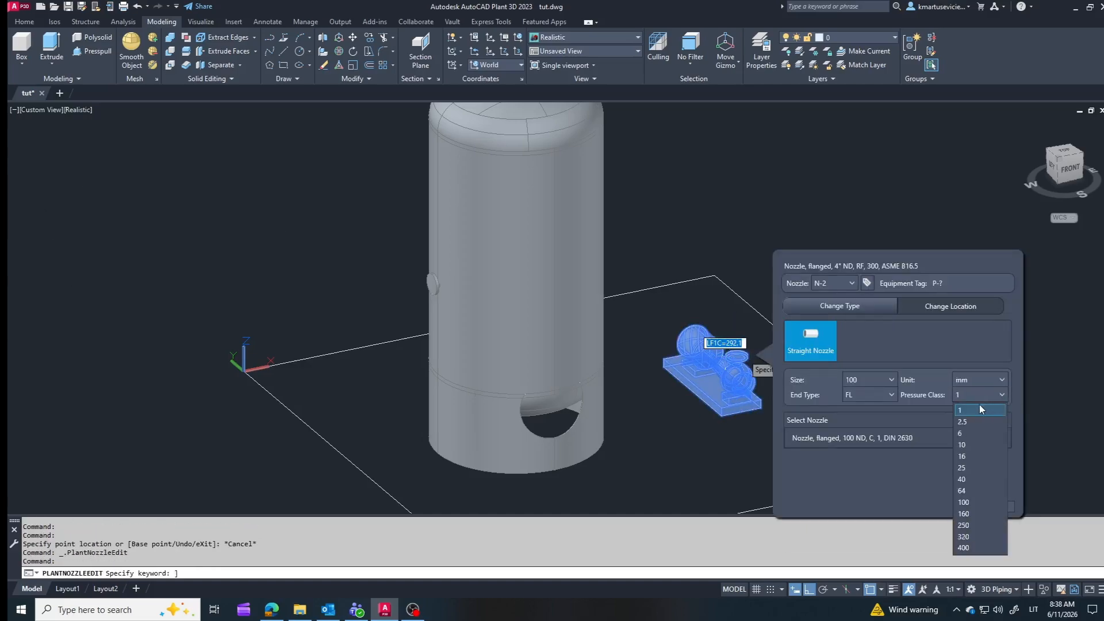
click(964, 449)
click(856, 438)
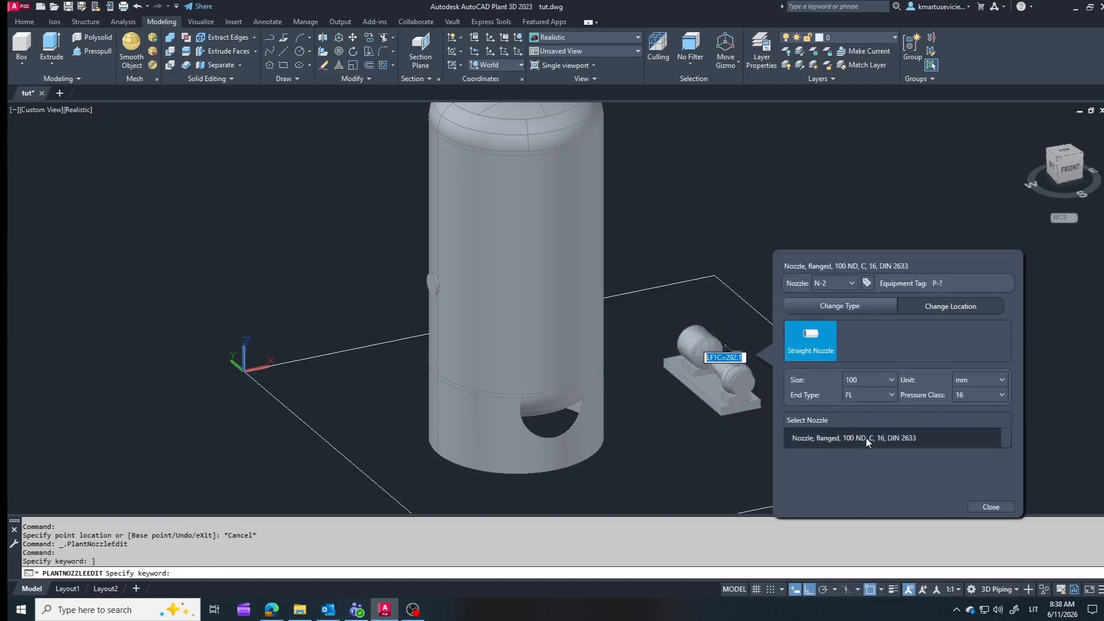
Step: Change the vessel's bottom nozzle N-1 to millimetres, pressure class 16 and size 150, using the flanged DIN 2633 nozzle
mouse_move(618, 443)
shift+middle_down()
mouse_move(561, 443)
mouse_move(553, 428)
shift+middle_up()
scroll(490, 366, up, 5)
ctrl+click(480, 378)
click(475, 382)
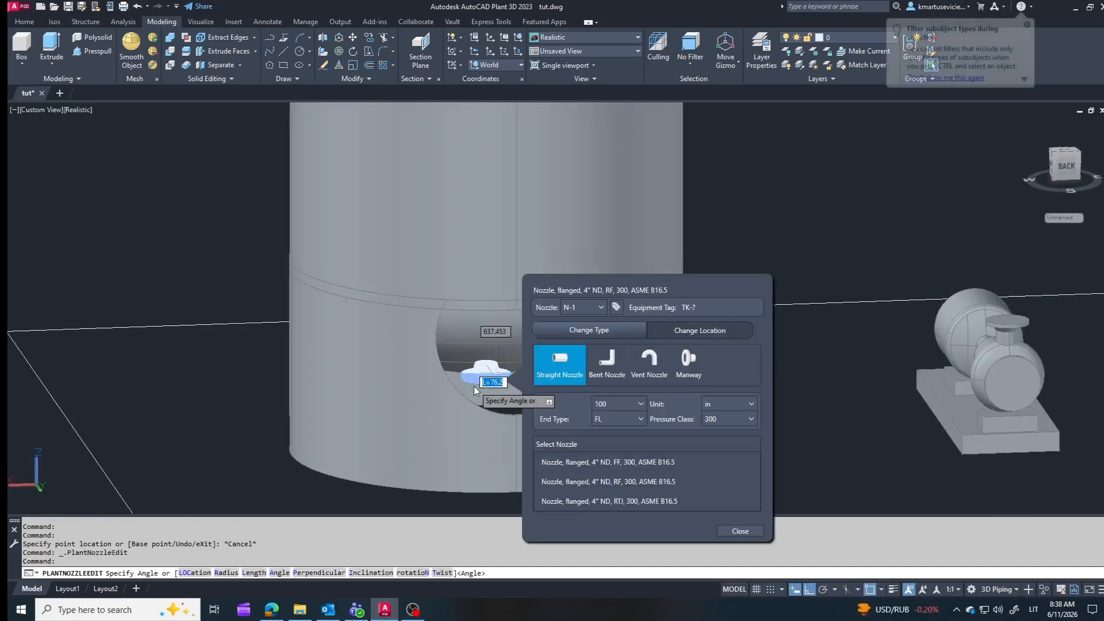
click(712, 431)
click(725, 419)
click(718, 446)
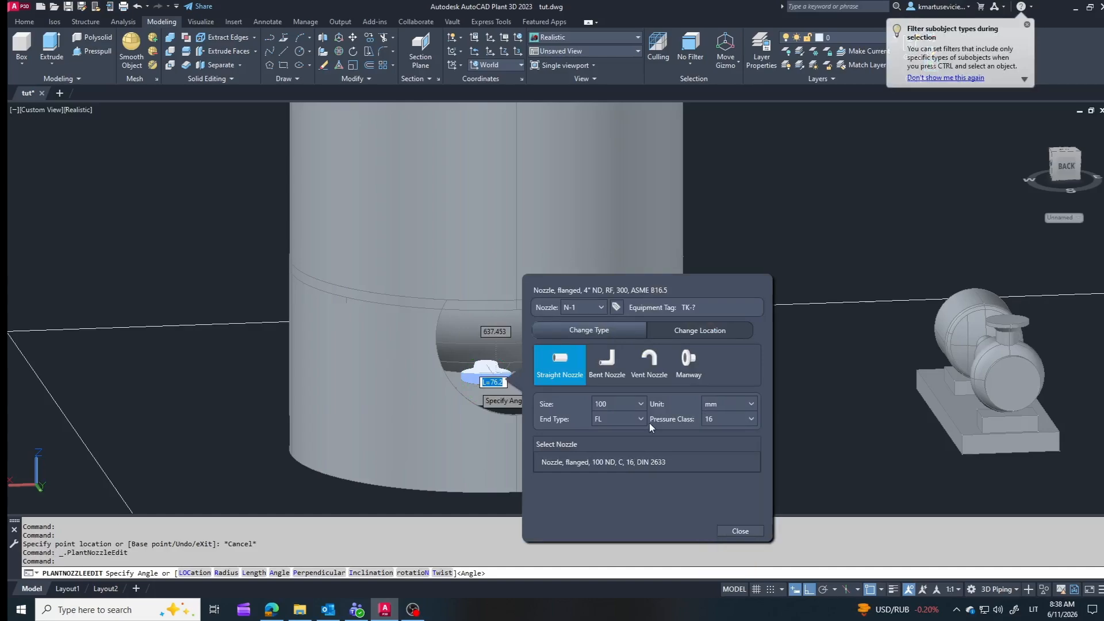
click(637, 402)
click(614, 465)
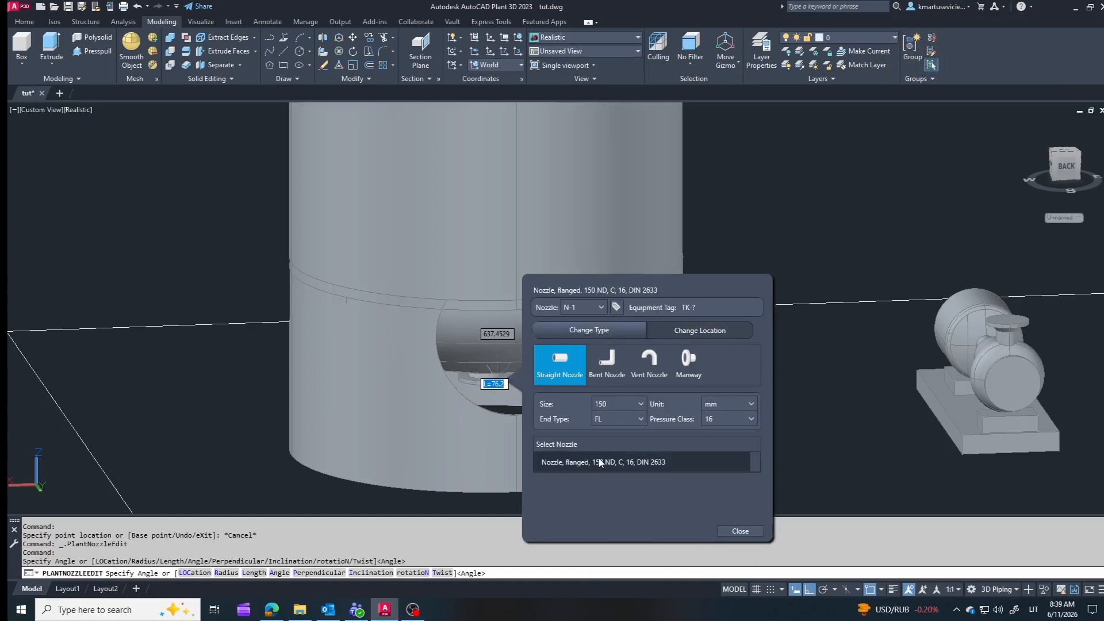
click(738, 529)
Step: Delete the nozzle on the side of the vessel's cylinder and select the vessel
scroll(722, 453, down, 2)
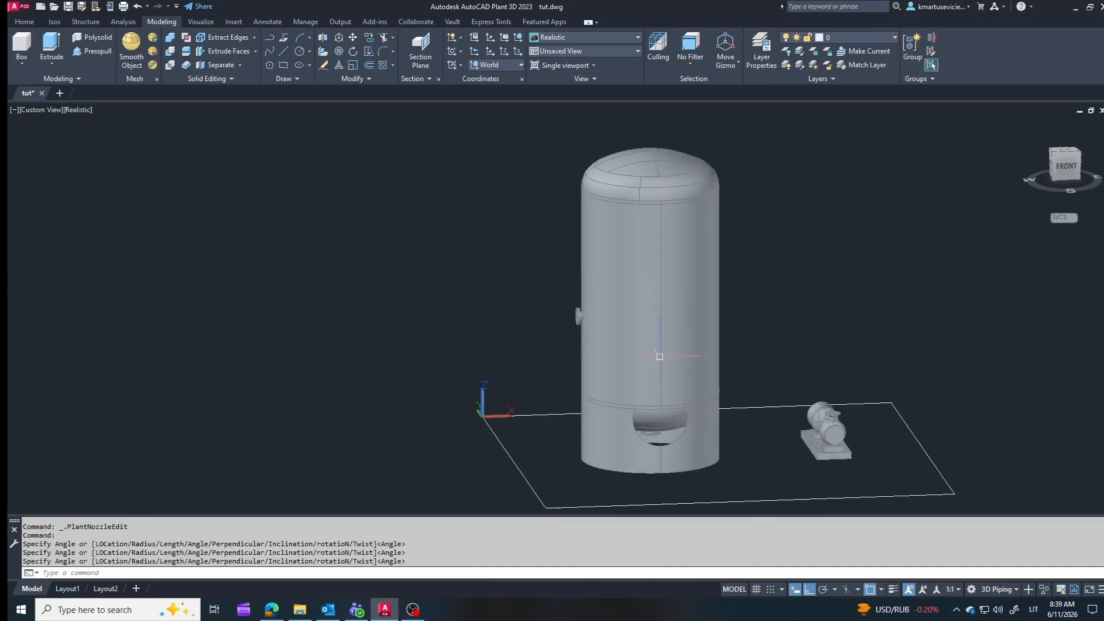
key(Delete)
click(595, 292)
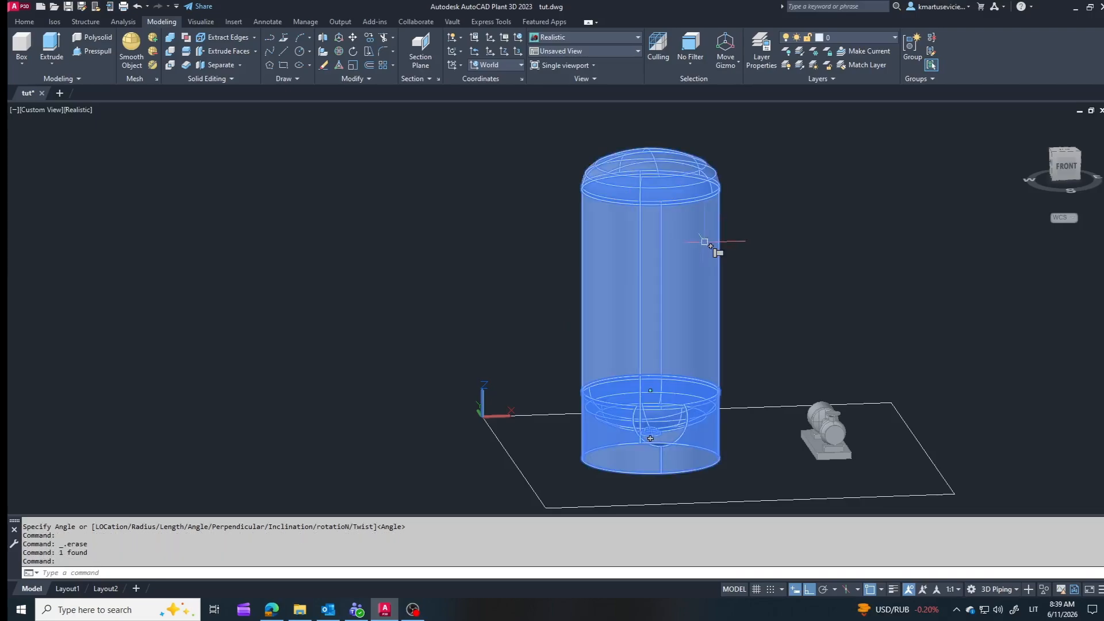
Step: Add a nozzle to the vessel, locate it on the top head and set its length to 200
click(711, 242)
click(805, 366)
click(795, 380)
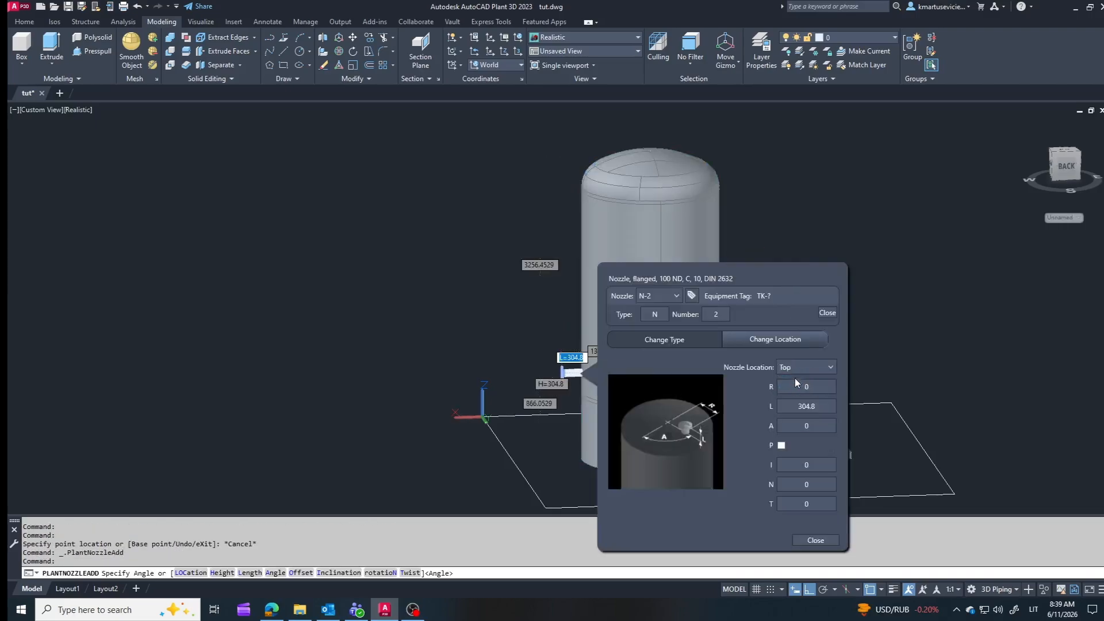
click(827, 145)
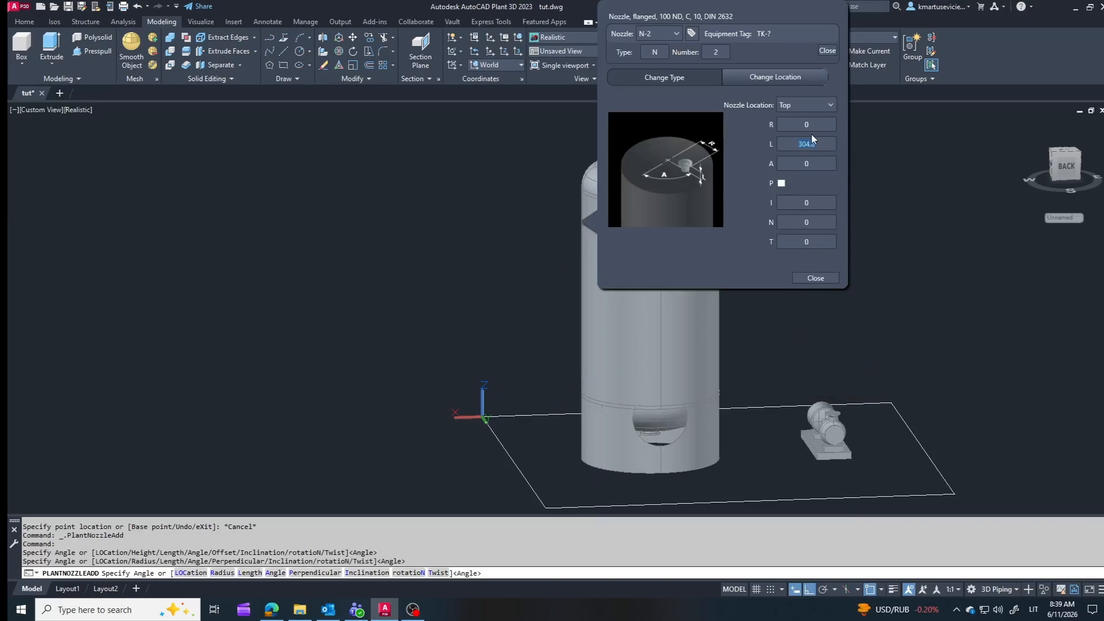
Step: Change the new top nozzle to pressure class 16, using the flanged 100 ND, C, 16, DIN 2633 type
click(662, 78)
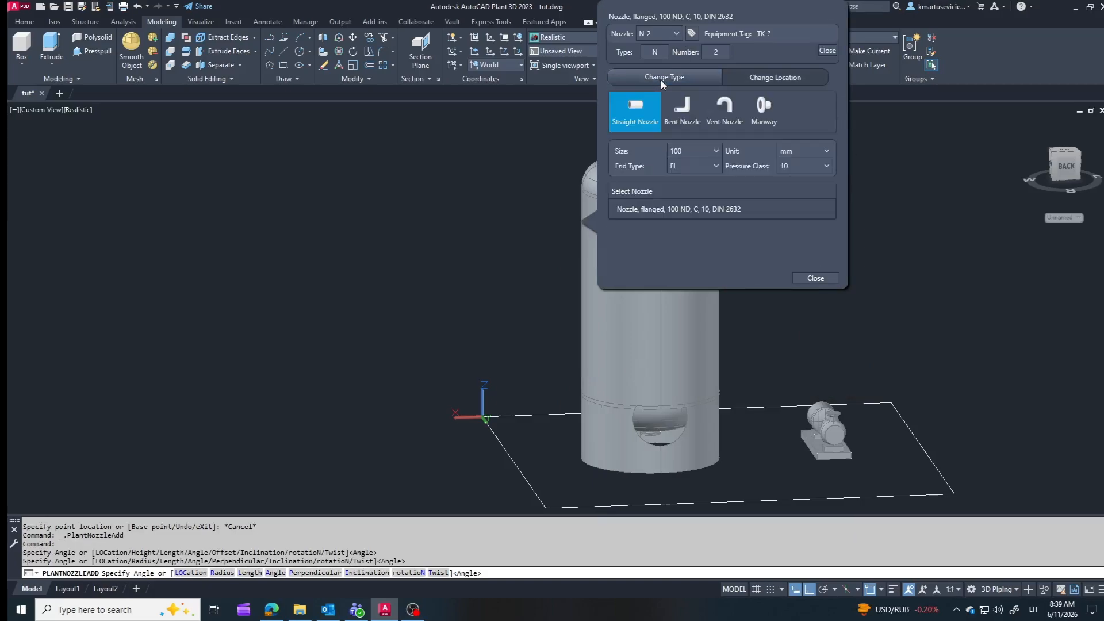
click(876, 227)
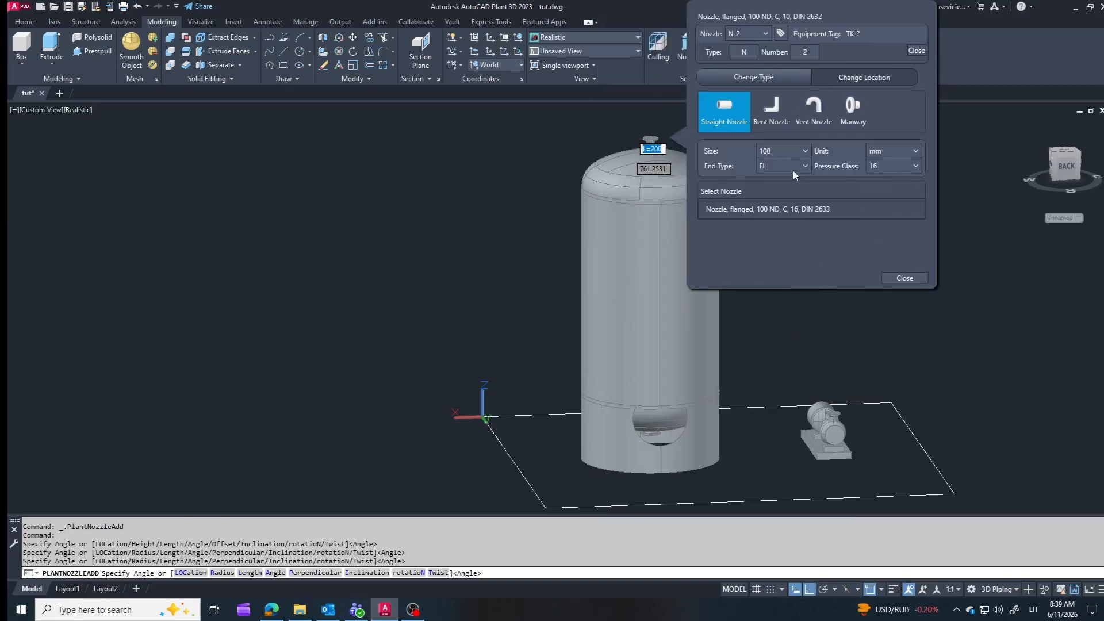
click(771, 208)
click(906, 277)
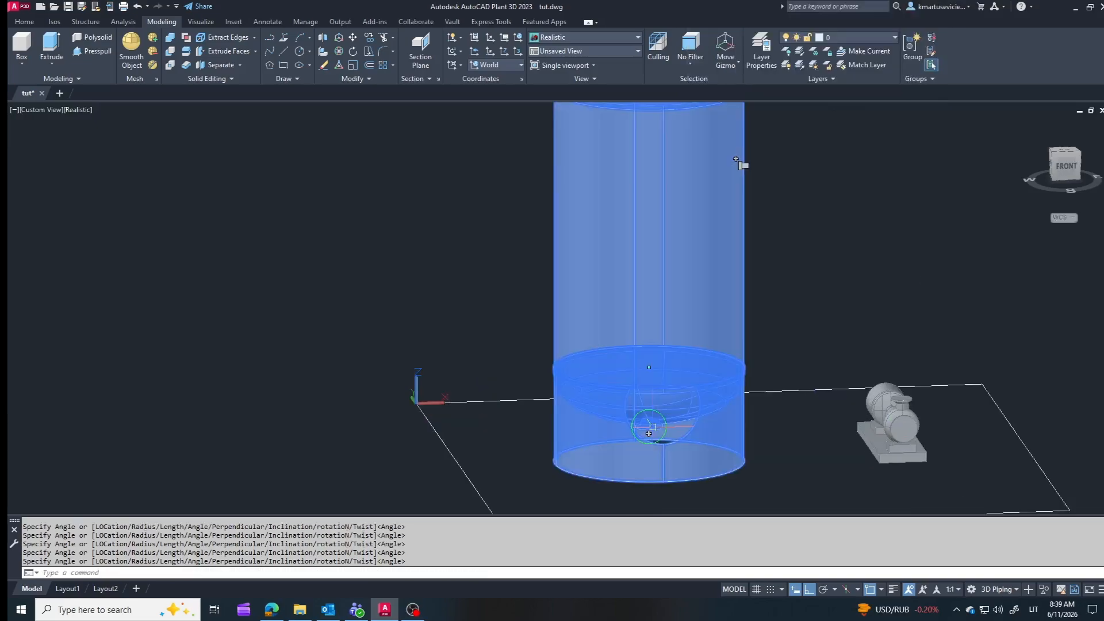
click(648, 433)
click(682, 232)
key(Escape)
key(Escape)
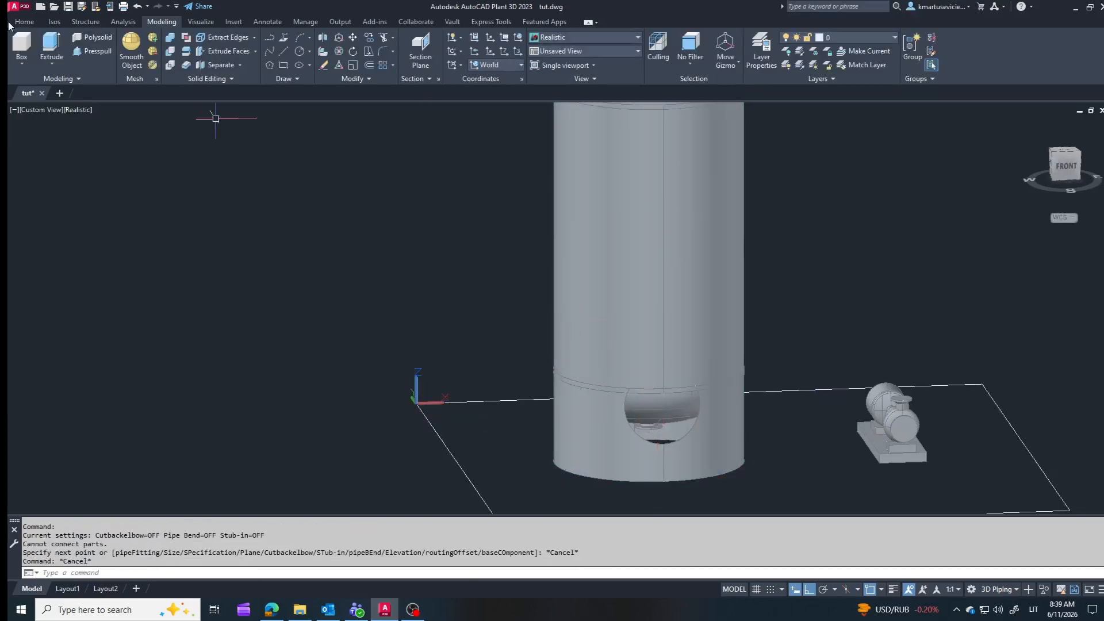
Step: Set the pipe spec for routing to 16HS01
click(24, 22)
click(159, 63)
click(124, 101)
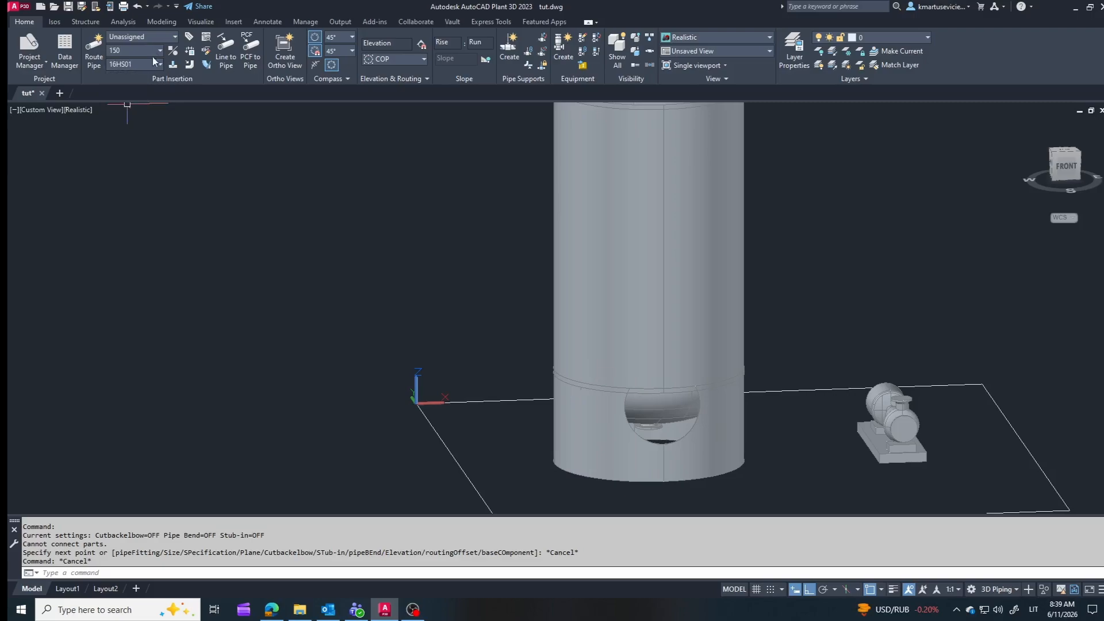
click(739, 163)
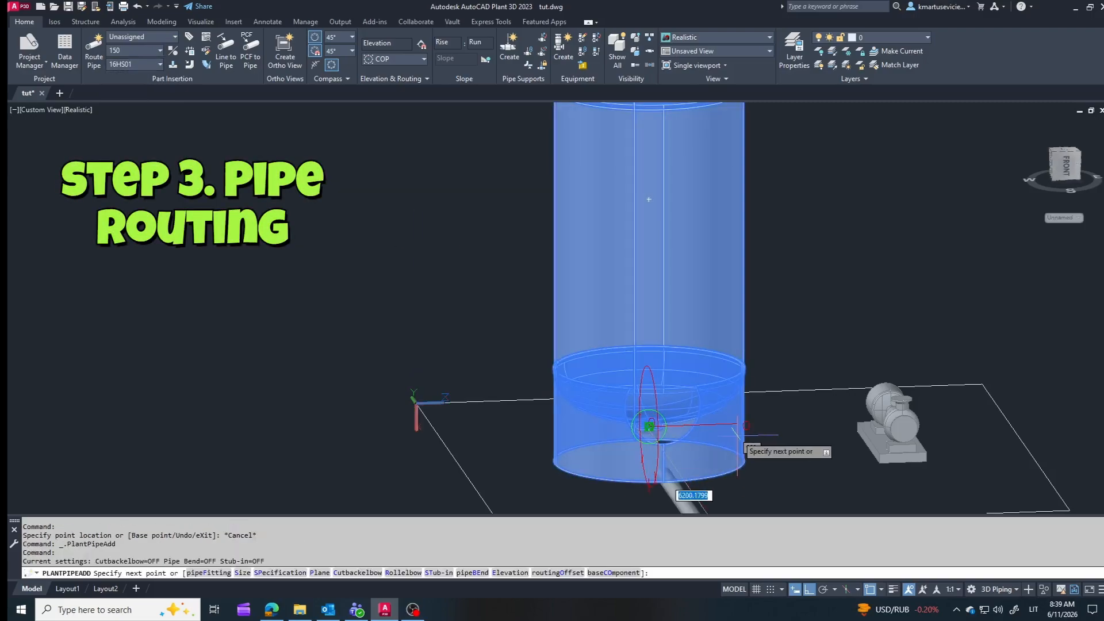
right_click(741, 437)
click(751, 478)
scroll(750, 468, down, 3)
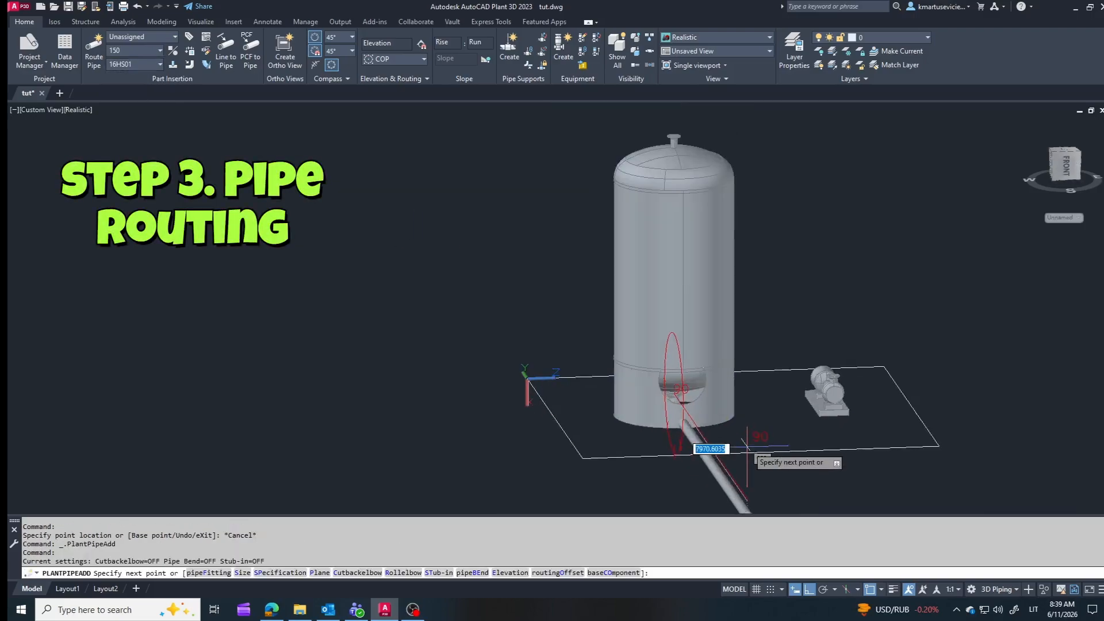
mouse_move(750, 440)
shift+middle_down()
mouse_move(798, 434)
mouse_move(764, 440)
shift+middle_up()
key(Escape)
Step: Modify the vertical vessel by setting the height H of Skirt 1 to 2000
click(722, 221)
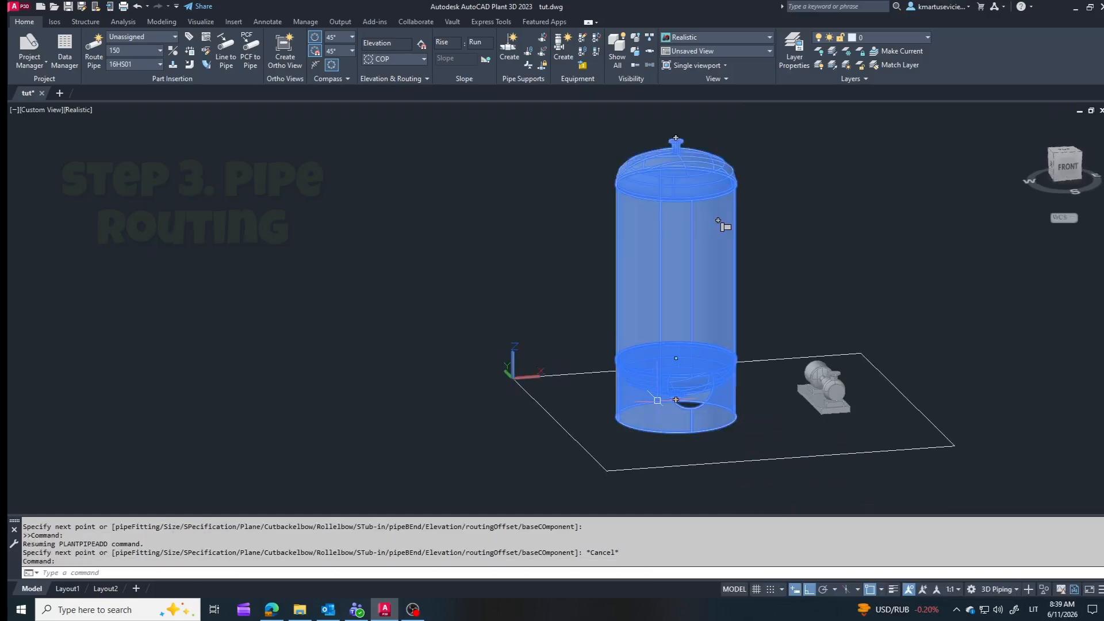
right_click(684, 224)
click(733, 312)
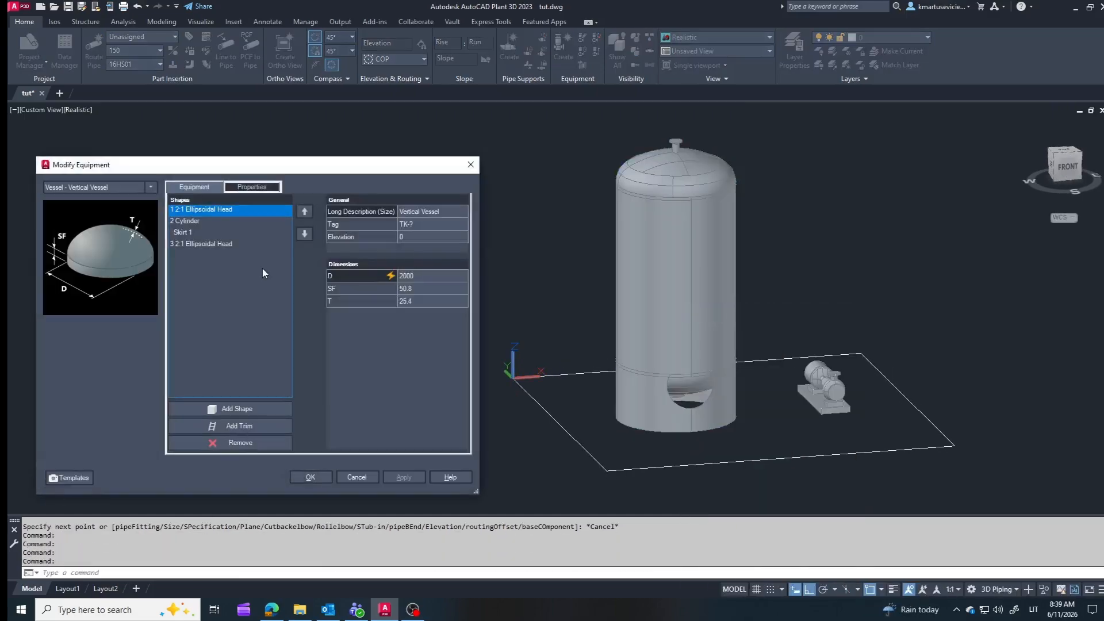
click(211, 233)
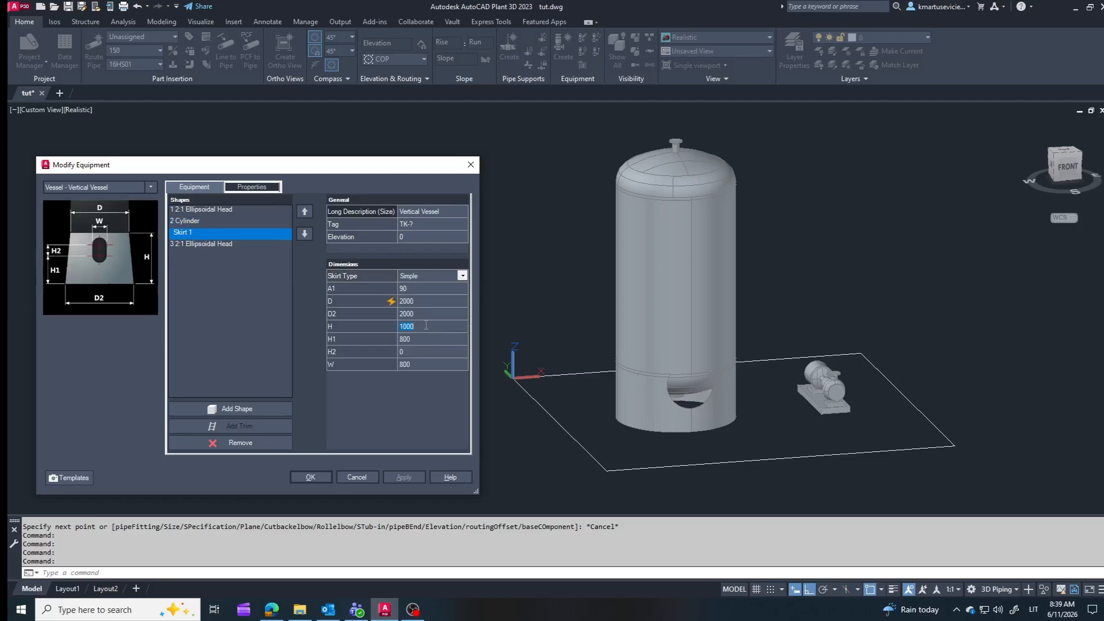
click(402, 478)
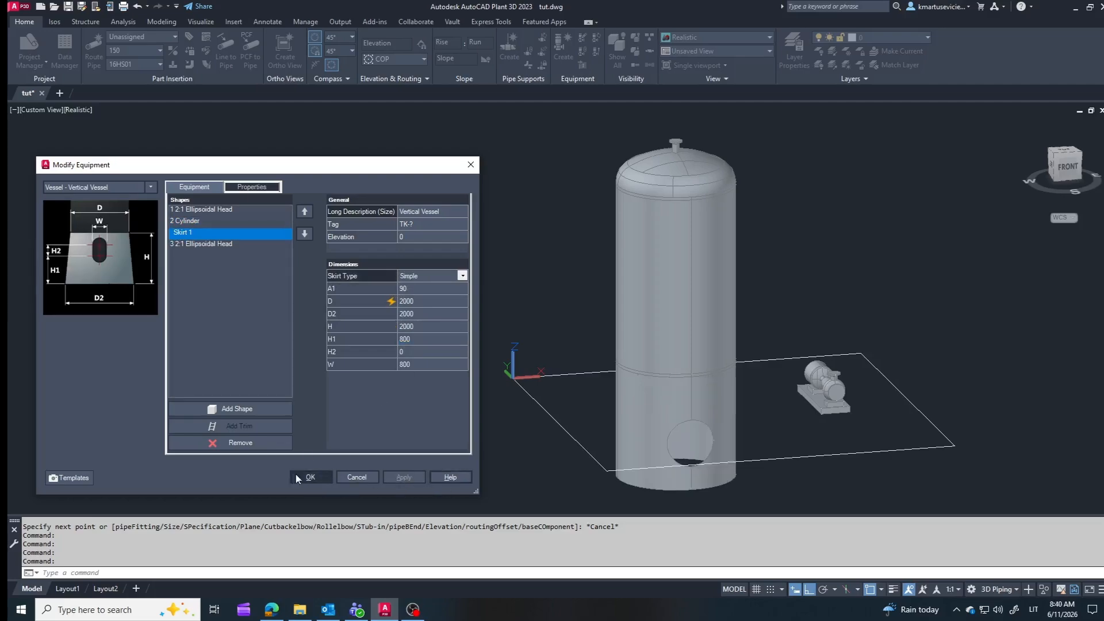
click(304, 477)
Step: Move the vessel straight up by 1000 so its skirt stands on the base area
click(160, 22)
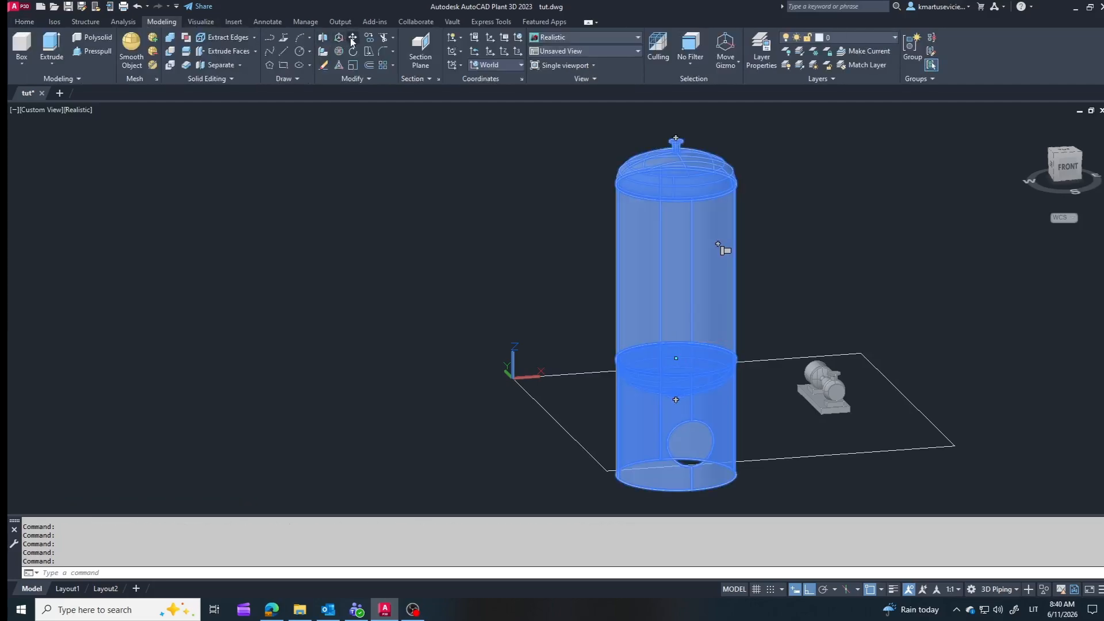
click(352, 37)
click(445, 345)
text(1000)
key(Return)
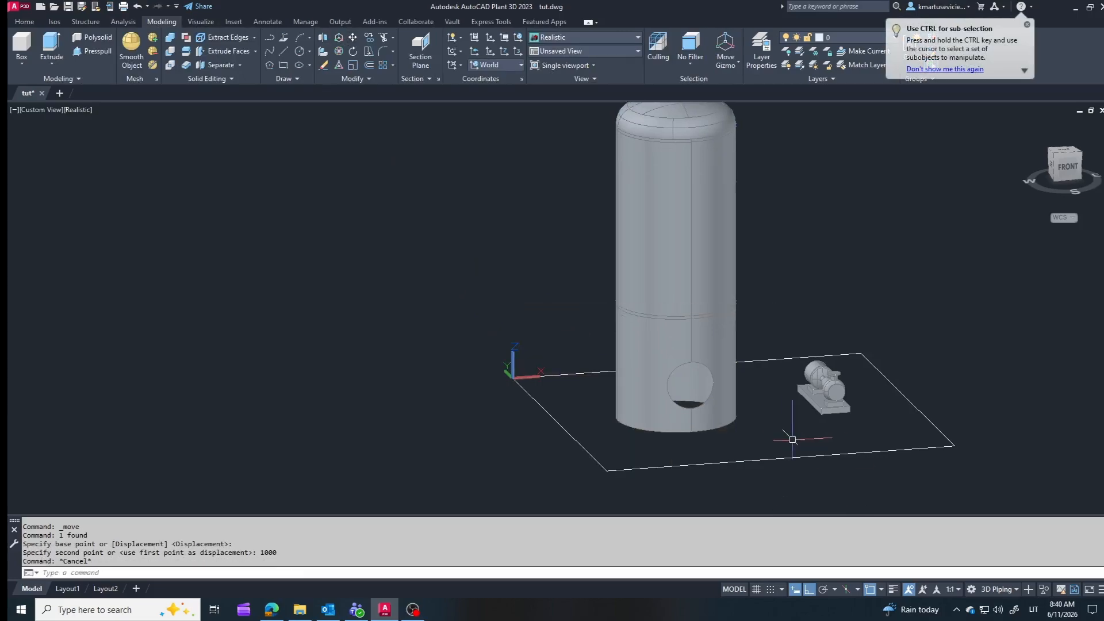
Step: Switch the visual style to X-Ray to see the nozzle inside the vessel skirt
mouse_move(785, 442)
shift+middle_down()
mouse_move(751, 426)
mouse_move(804, 448)
mouse_move(781, 445)
shift+middle_up()
scroll(776, 427, up, 3)
mouse_move(763, 408)
shift+middle_down()
mouse_move(747, 372)
mouse_move(775, 423)
shift+middle_up()
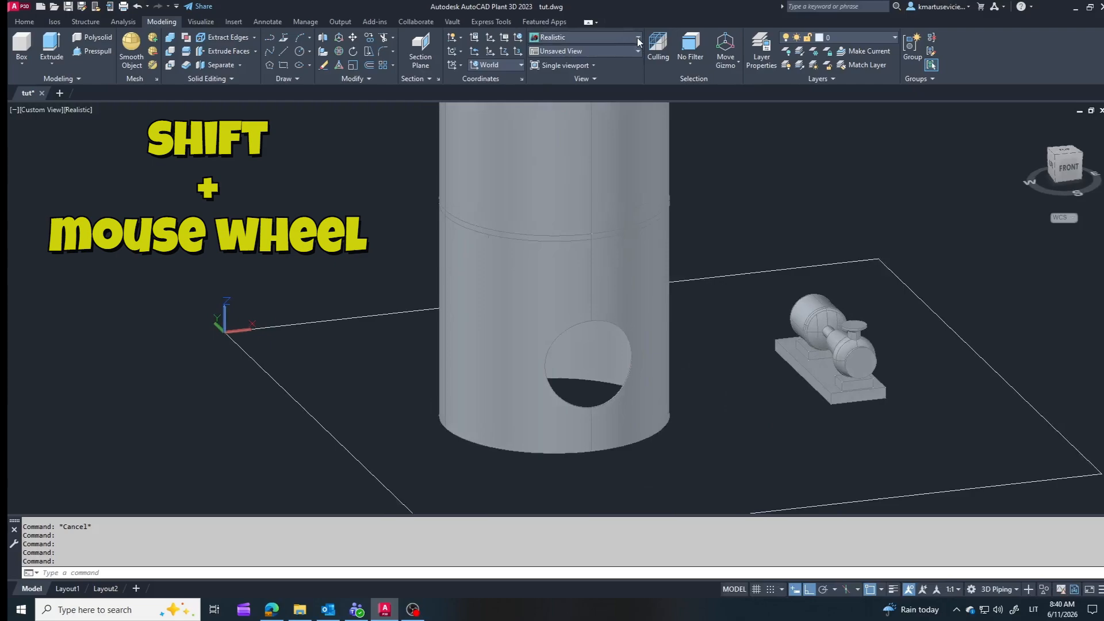
click(598, 37)
click(648, 59)
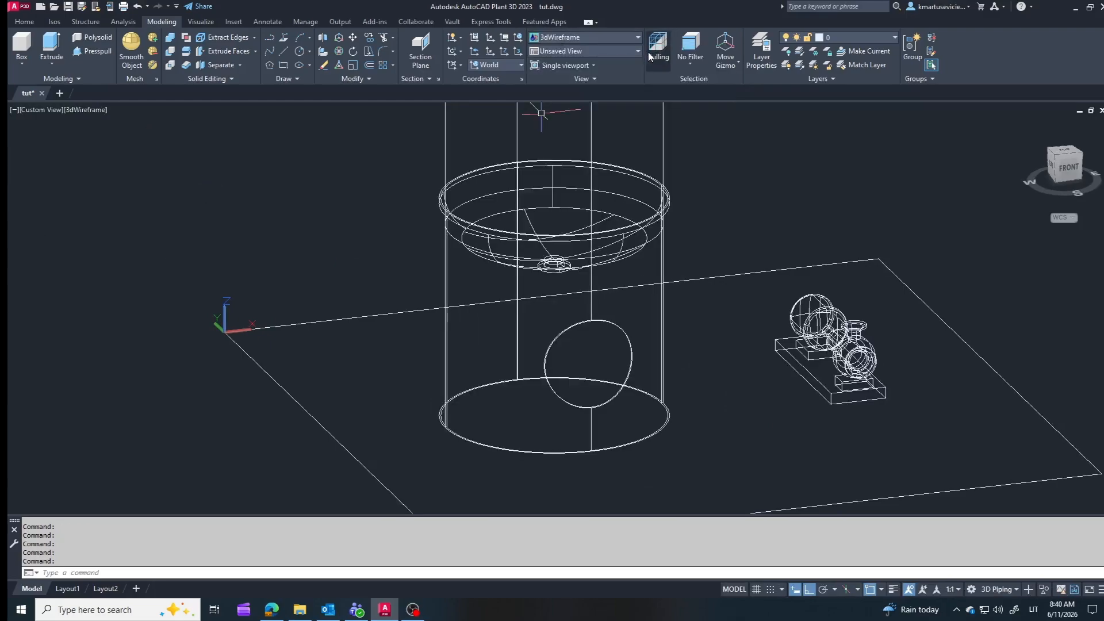
click(637, 37)
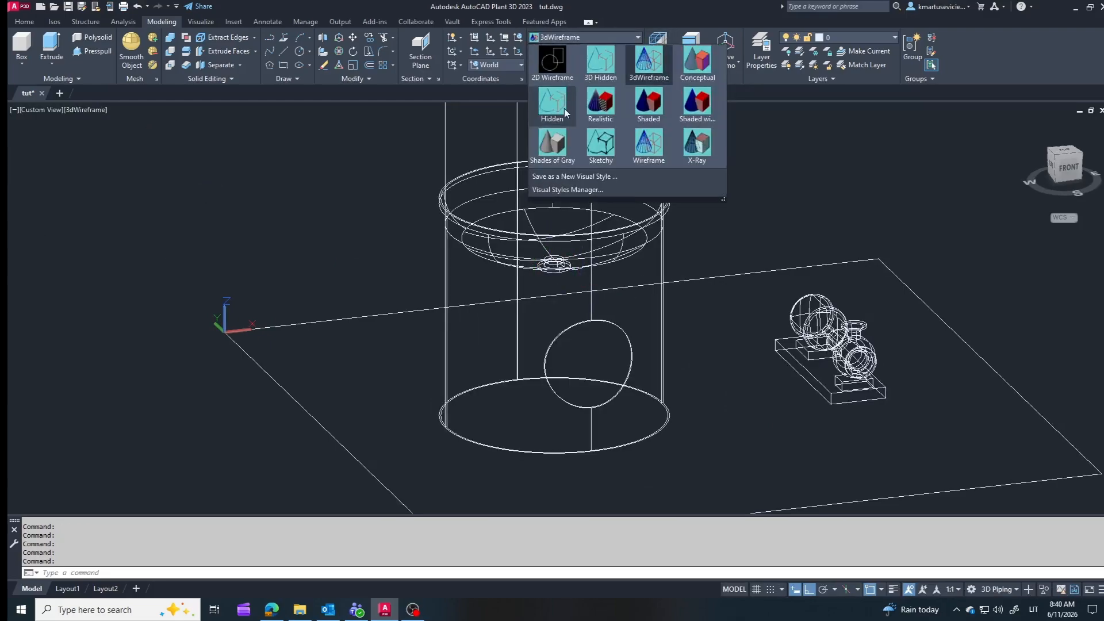
click(690, 153)
Step: Start a pipe at the vessel's bottom nozzle and route it 500 straight down
scroll(578, 280, down, 3)
shift+middle_drag(692, 355, 661, 288)
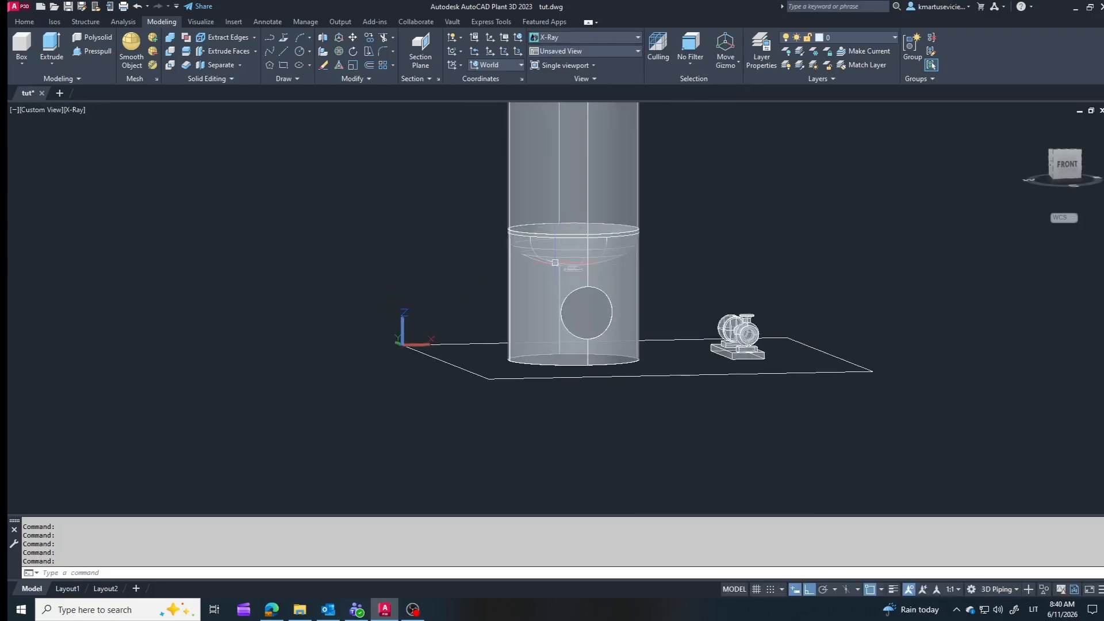
click(574, 268)
click(574, 273)
scroll(577, 319, up, 2)
text(50)
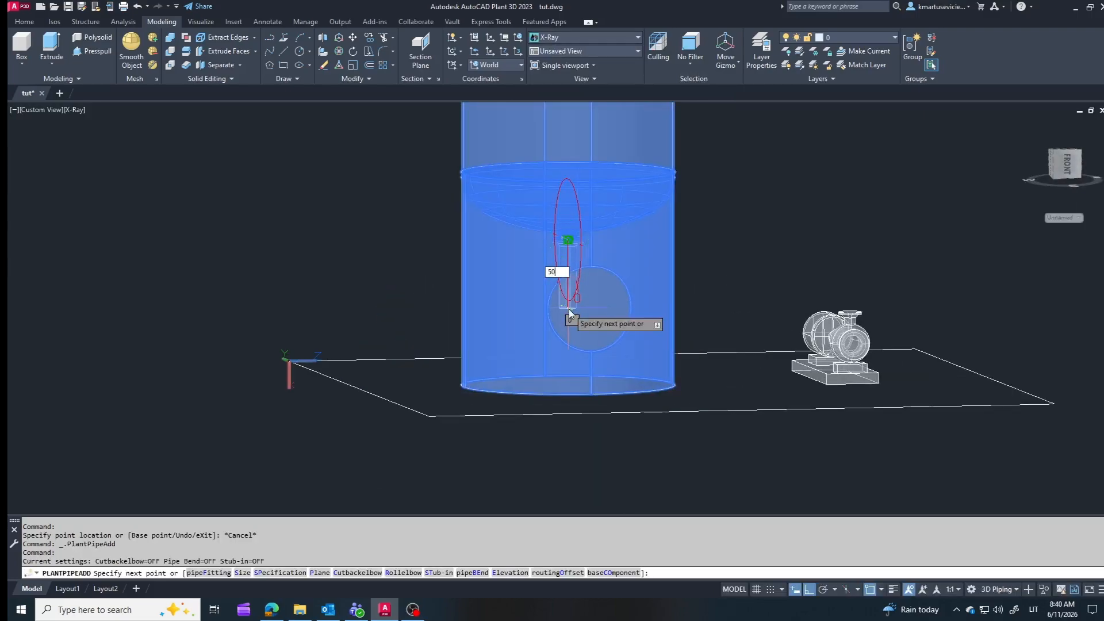
text(0)
key(Return)
Step: Continue the pipe horizontally out through the skirt opening, across toward the pump and back beside it, and end the route
shift+middle_drag(709, 363, 738, 357)
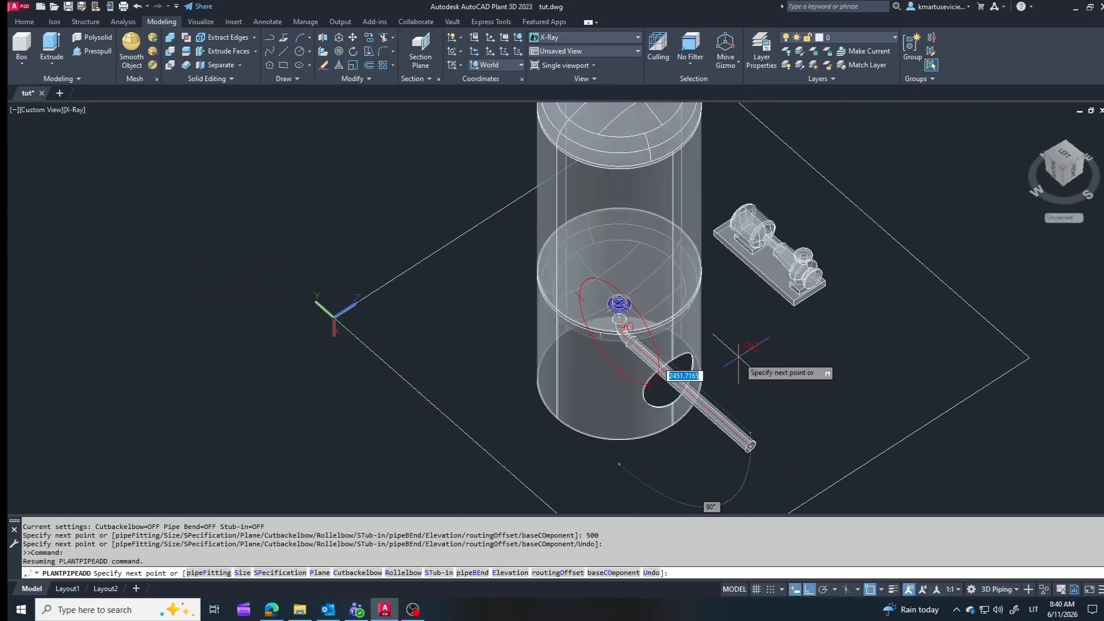
click(725, 425)
scroll(768, 267, up, 3)
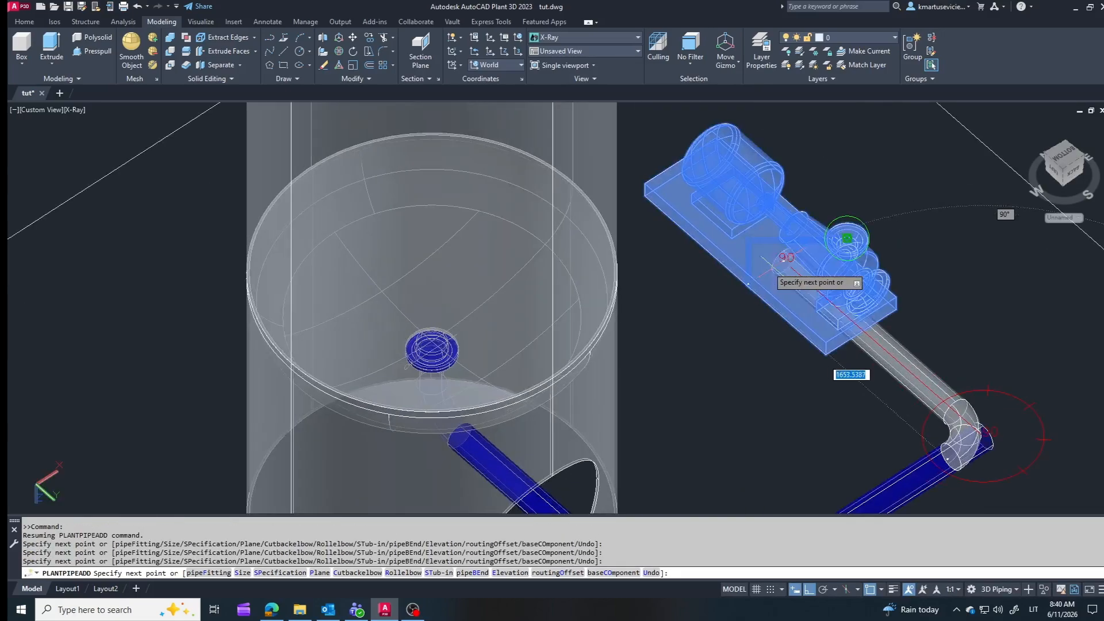
click(650, 286)
key(Escape)
Step: Route a short straight pipe outward from the pump's front nozzle and end the route
scroll(650, 285, down, 2)
shift+middle_drag(862, 345, 797, 297)
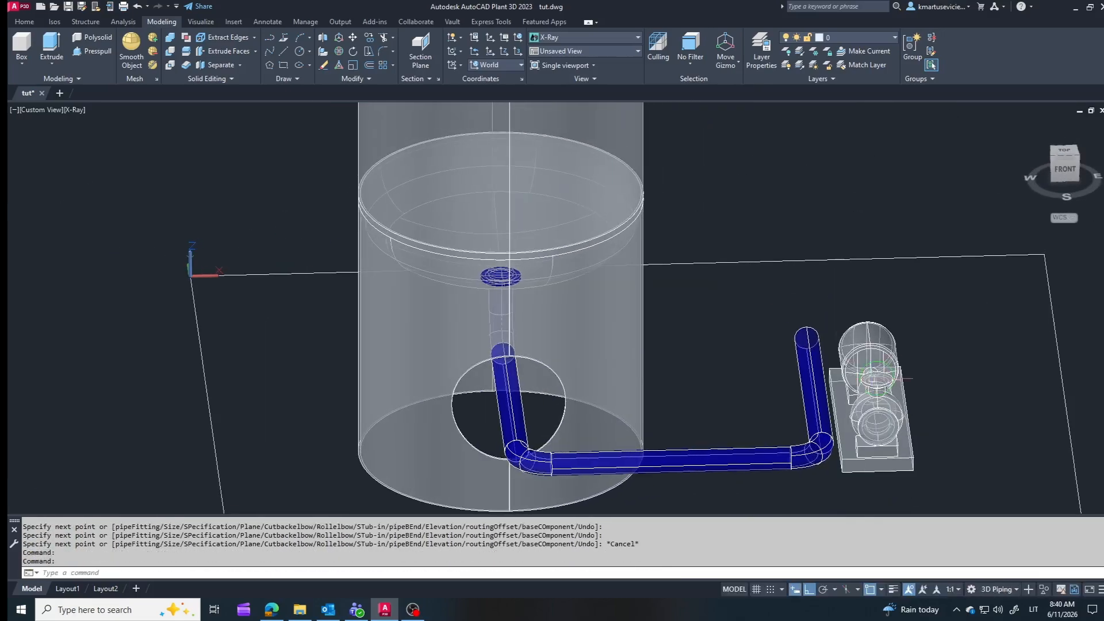
scroll(880, 416, up, 3)
click(881, 413)
click(853, 453)
scroll(877, 435, down, 4)
click(885, 489)
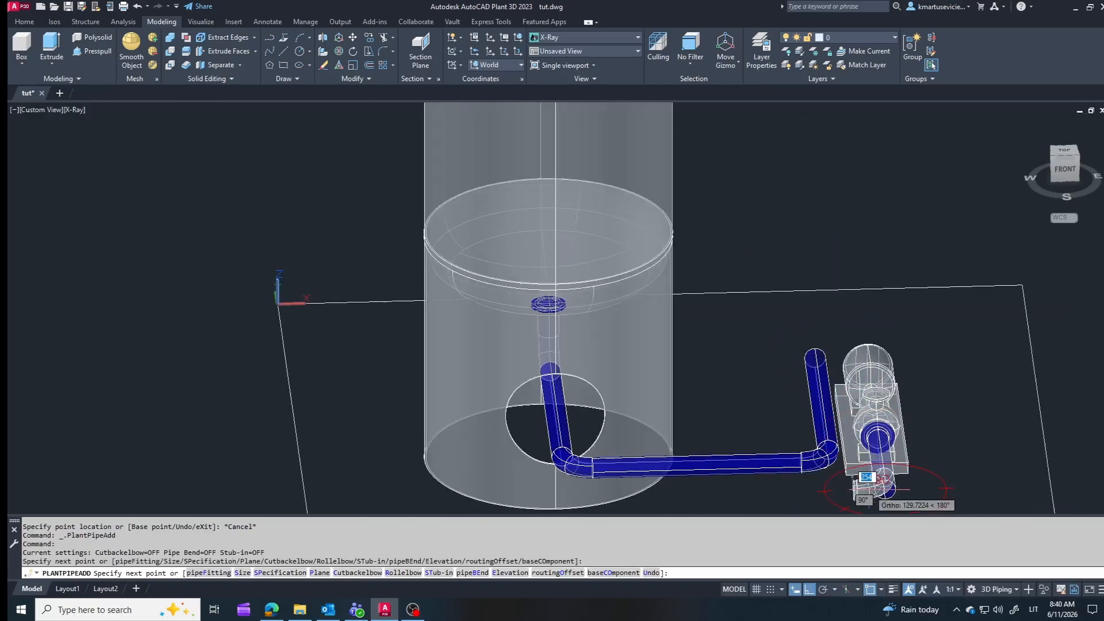
key(Escape)
Step: Switch the visual style back to Realistic
scroll(873, 492, down, 2)
shift+middle_drag(816, 339, 752, 316)
scroll(750, 315, down, 2)
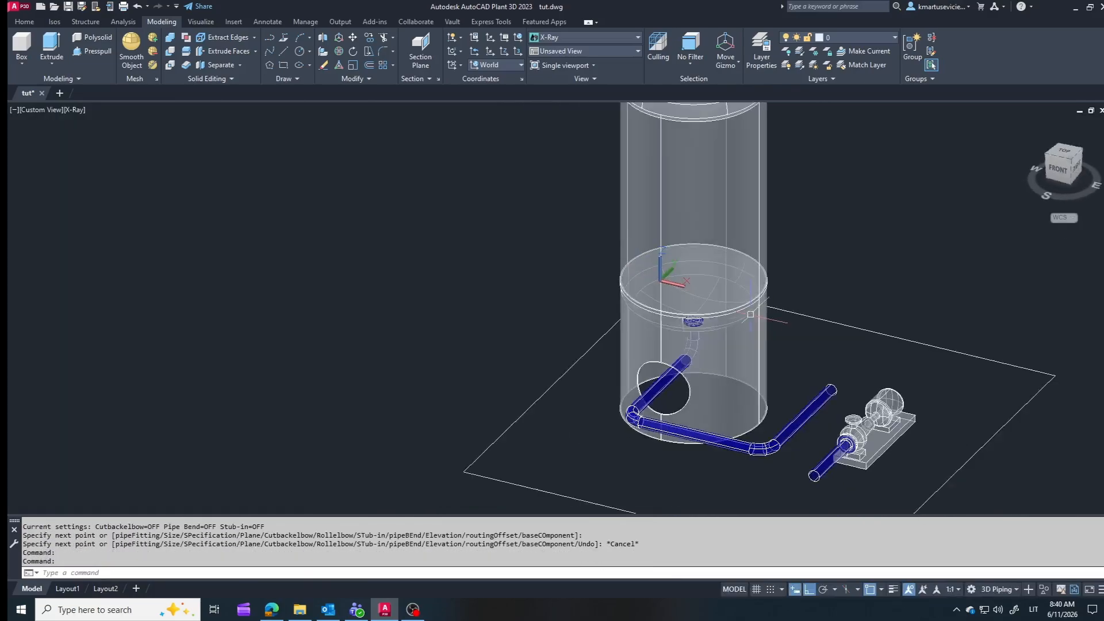
scroll(750, 314, down, 4)
scroll(804, 386, up, 5)
click(637, 37)
click(612, 120)
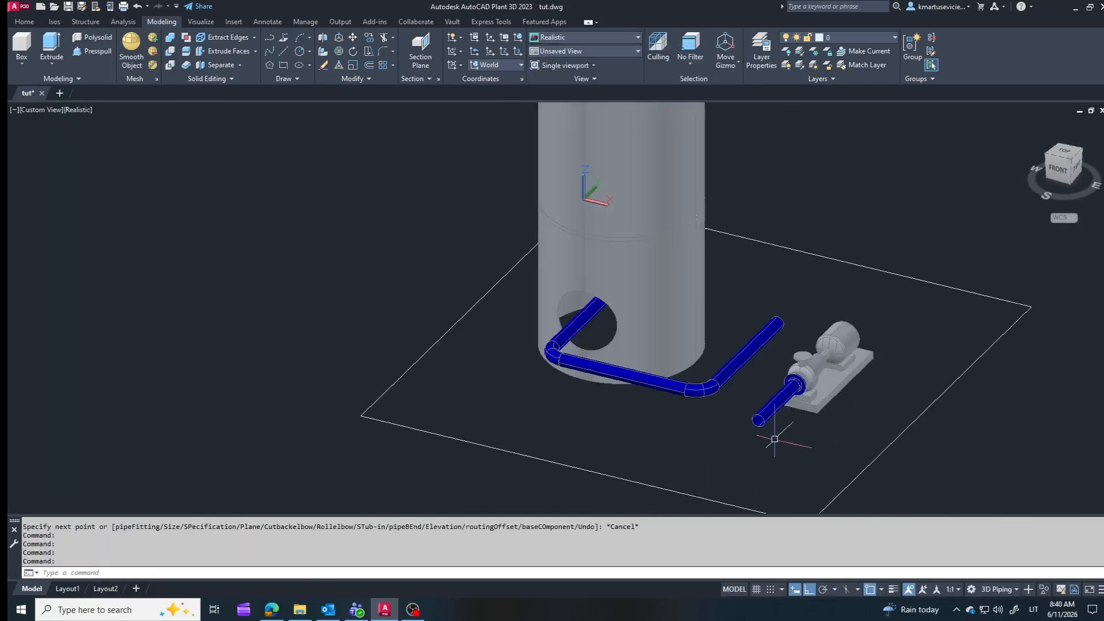
Step: Delete the vessel line's last pipe segment beside the pump and the elbow leading into it
scroll(773, 440, up, 2)
click(741, 322)
key(Delete)
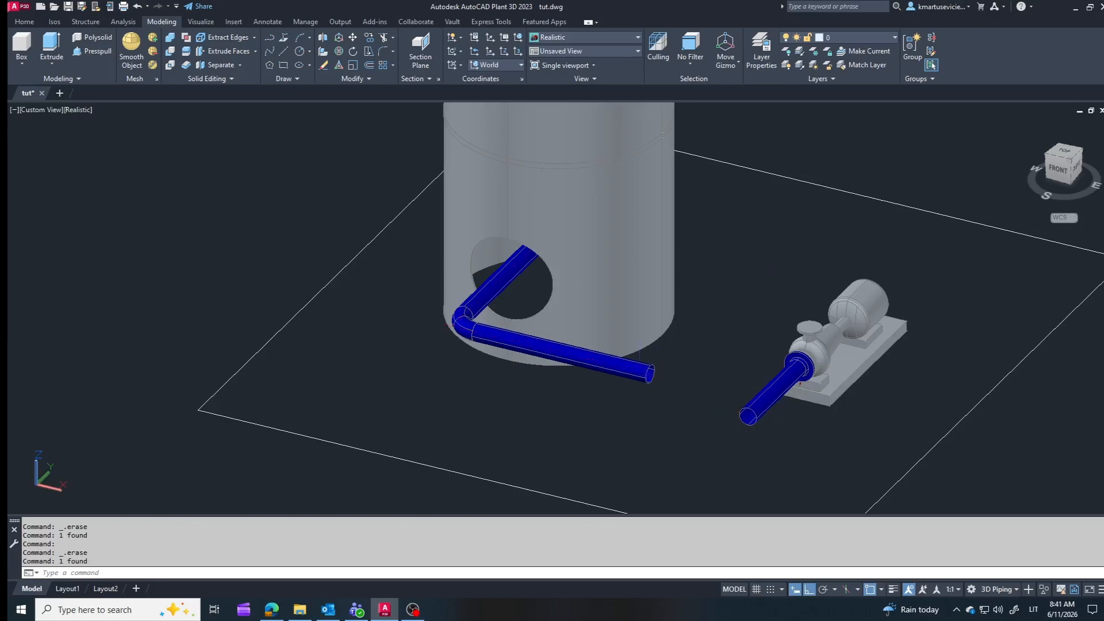
Step: Connect the open end of the vessel line to the pump's pipe, accepting the fourth routing solution
click(639, 371)
click(655, 375)
click(749, 419)
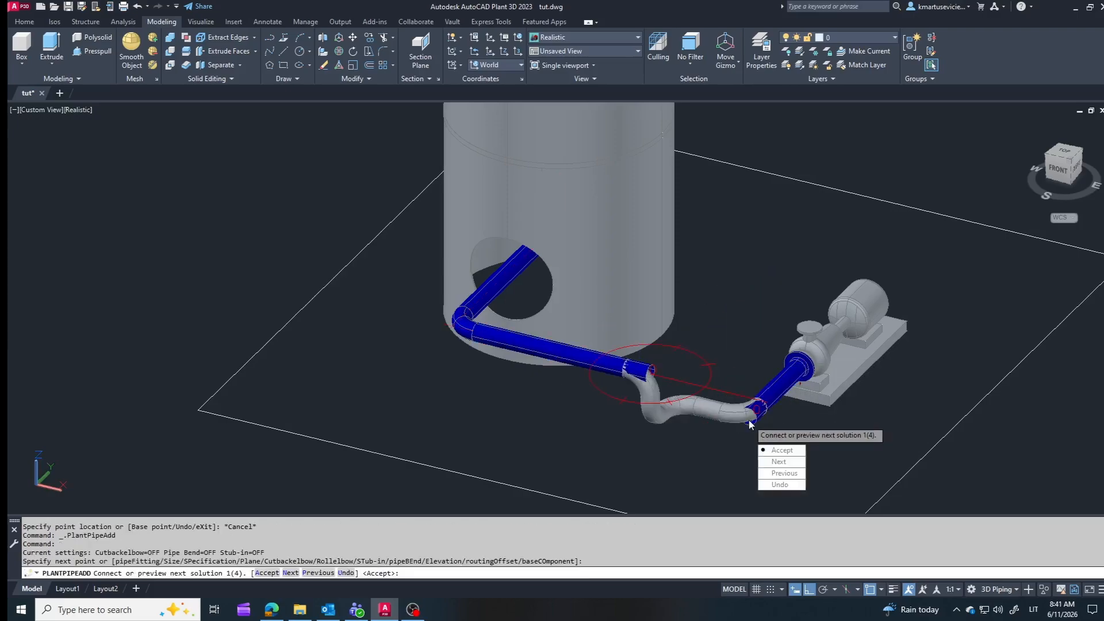
click(780, 462)
click(780, 461)
click(781, 462)
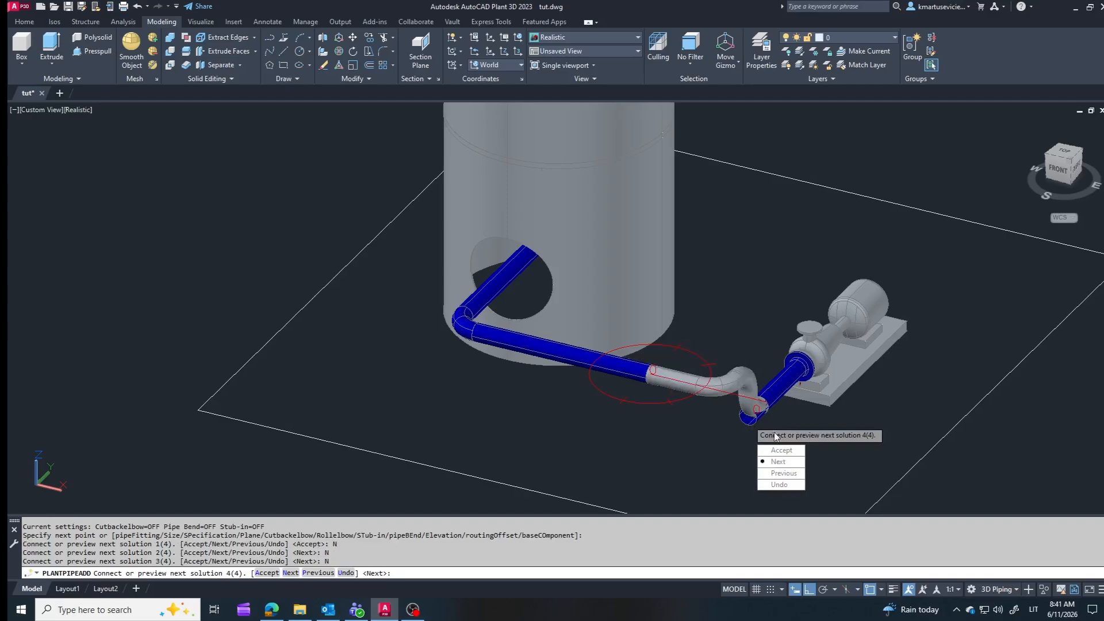
click(781, 450)
Step: Delete the elbows that join the vessel line to the pump's pipe
shift+middle_drag(730, 401, 649, 410)
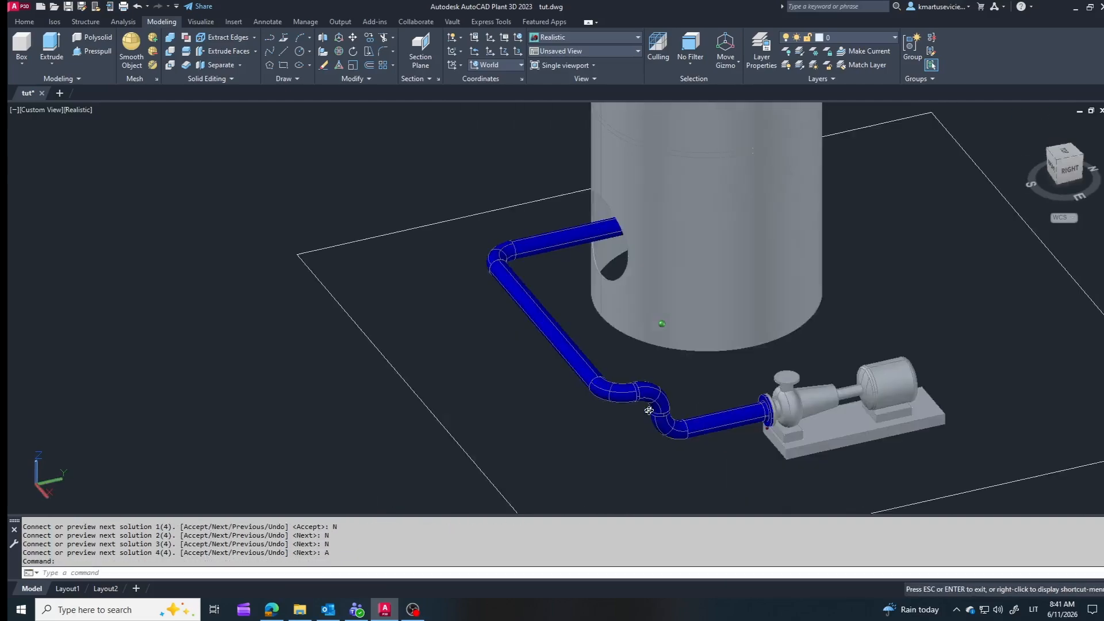
scroll(653, 410, up, 4)
key(Escape)
click(683, 395)
key(Delete)
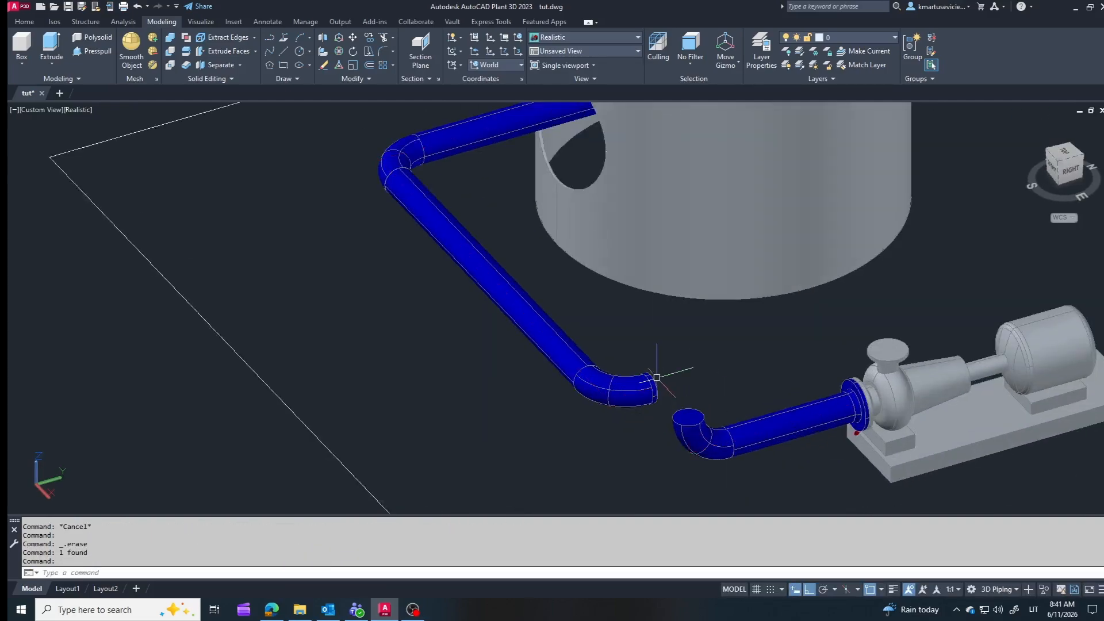
click(690, 437)
key(Delete)
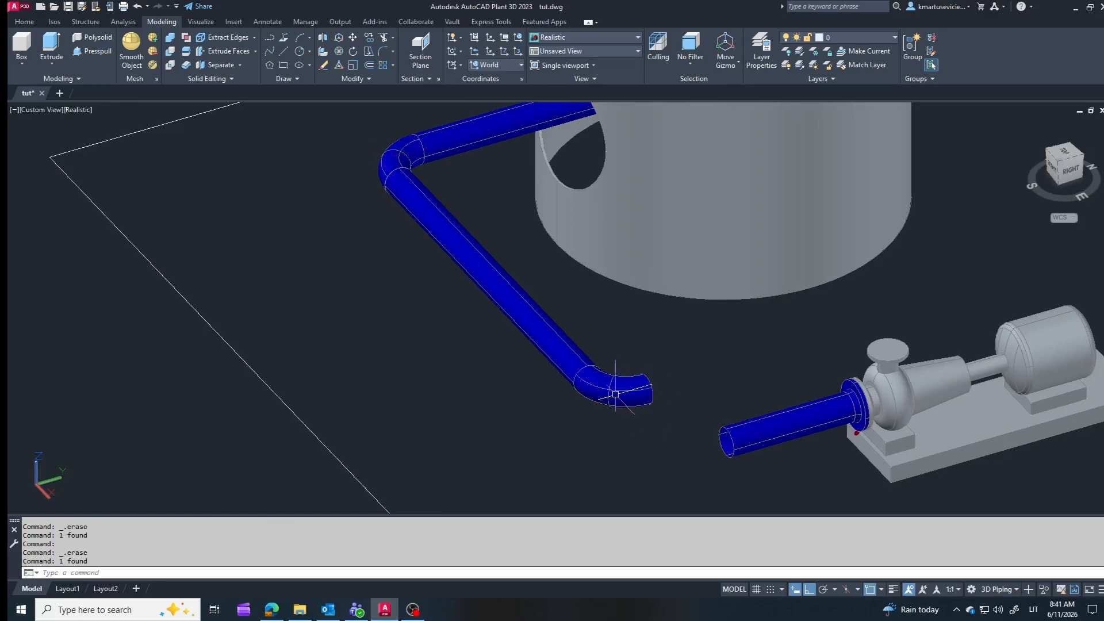
Step: Route from the vessel line's open end to the pump's pipe again, accepting routing solution 2 of 2
click(582, 360)
click(593, 385)
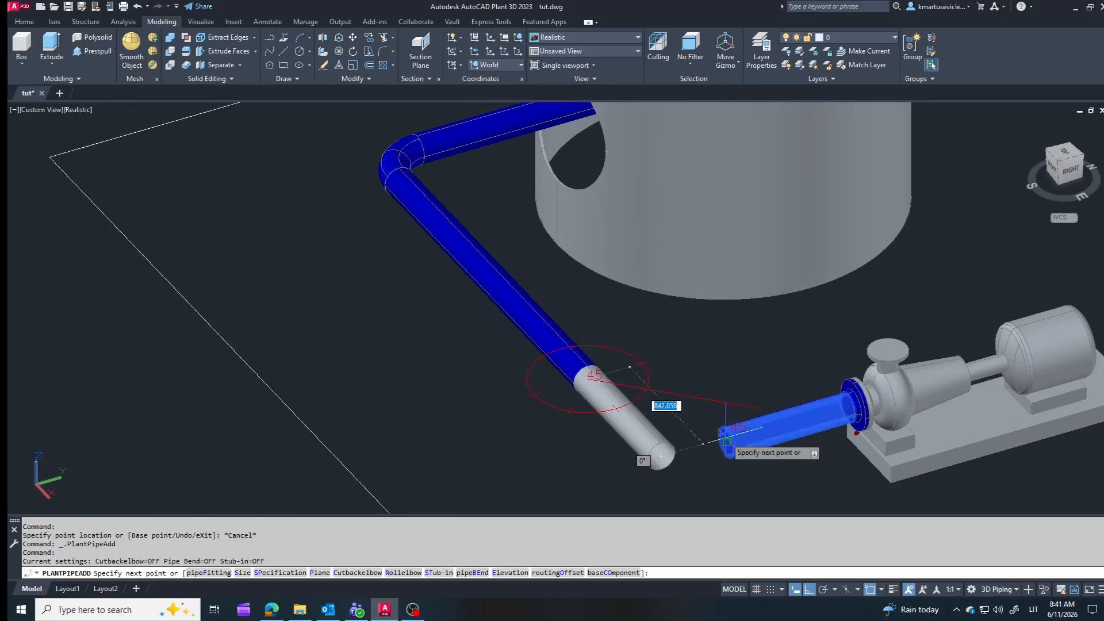
click(732, 447)
click(757, 485)
click(758, 485)
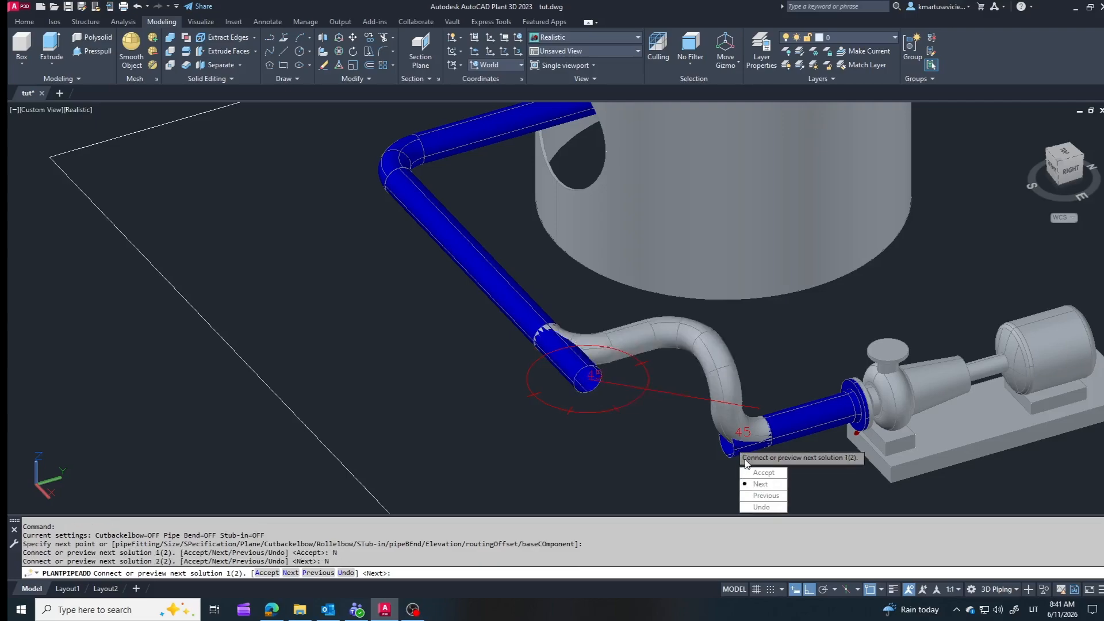
click(757, 484)
click(765, 473)
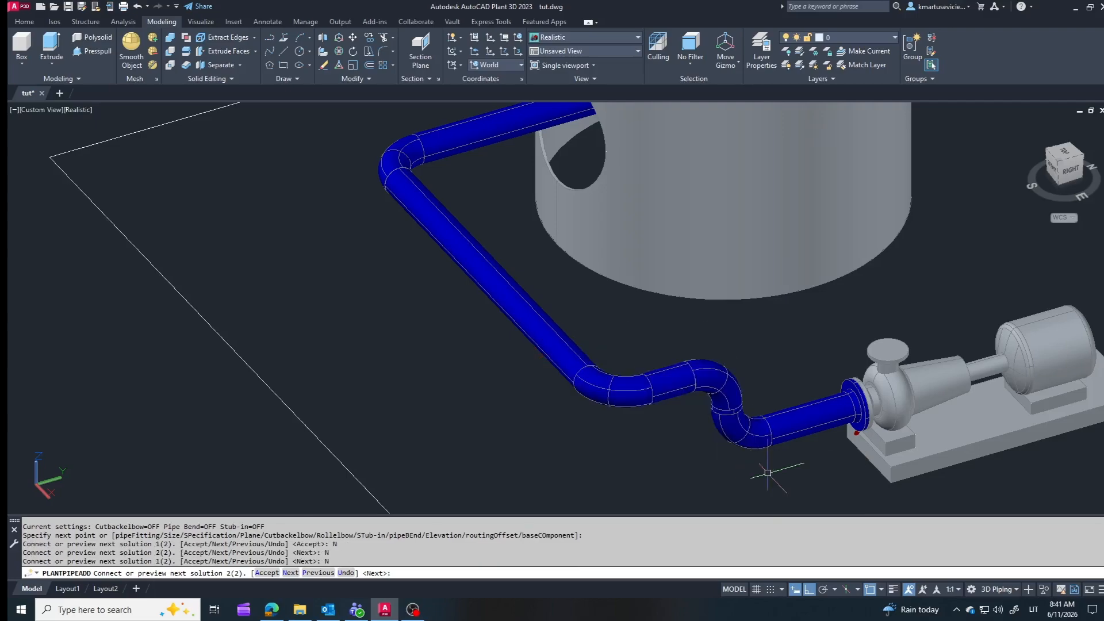
Step: Cancel the routing and delete the short pipe and elbows between the vessel line's corner elbow and the pump's pipe
key(Escape)
click(667, 378)
key(Delete)
click(703, 375)
key(Delete)
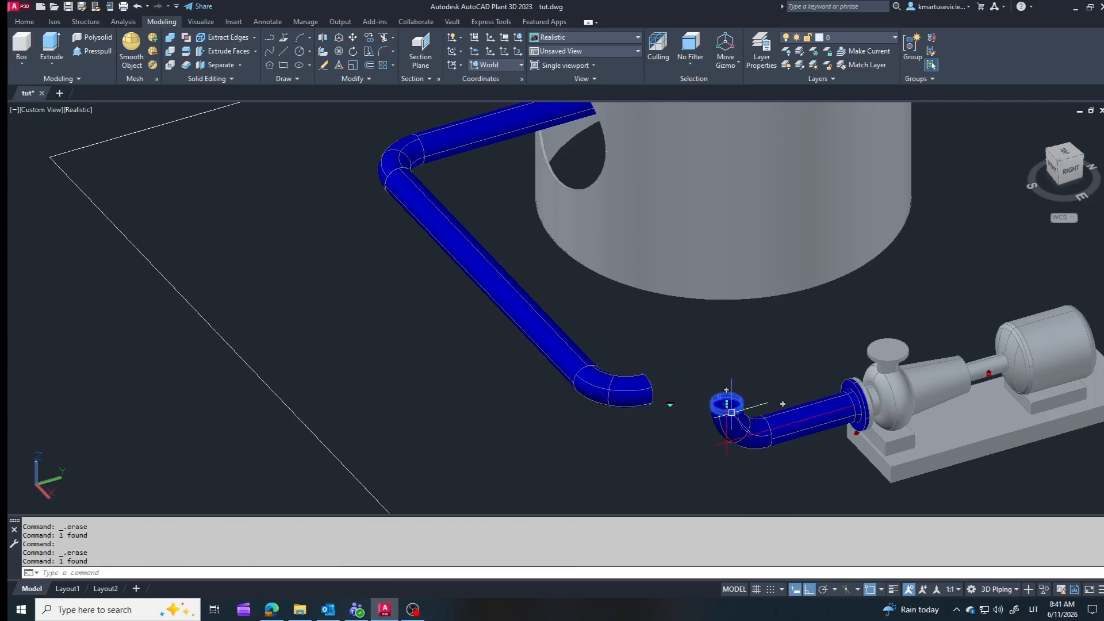
key(Delete)
click(738, 421)
key(Delete)
Step: Rotate the vessel line's end elbow to 180° so its open end points downward
click(584, 376)
click(606, 375)
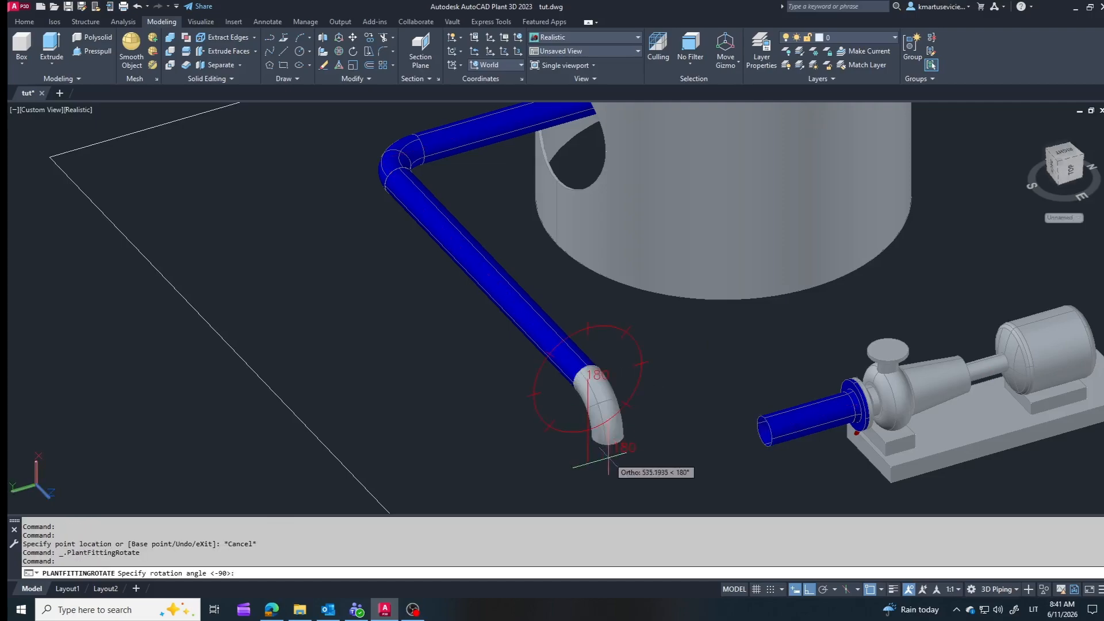
click(608, 458)
Step: Route from the downward elbow's open end to the pump's pipe, accepting routing solution 1 of 2
click(607, 447)
click(763, 442)
click(774, 466)
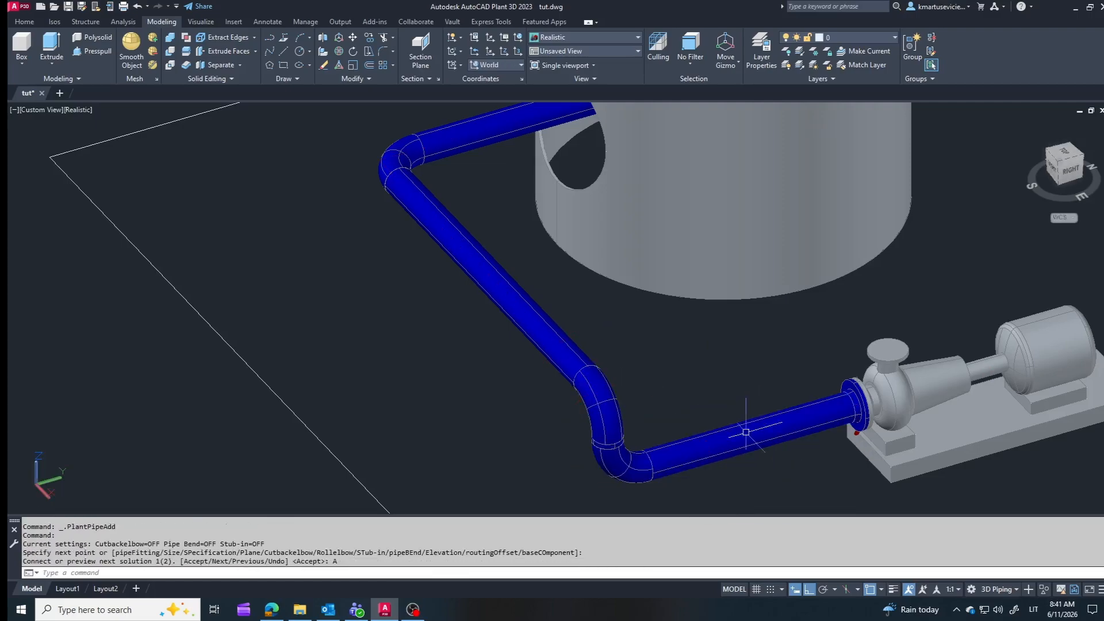
scroll(746, 431, down, 3)
shift+middle_drag(646, 453, 699, 461)
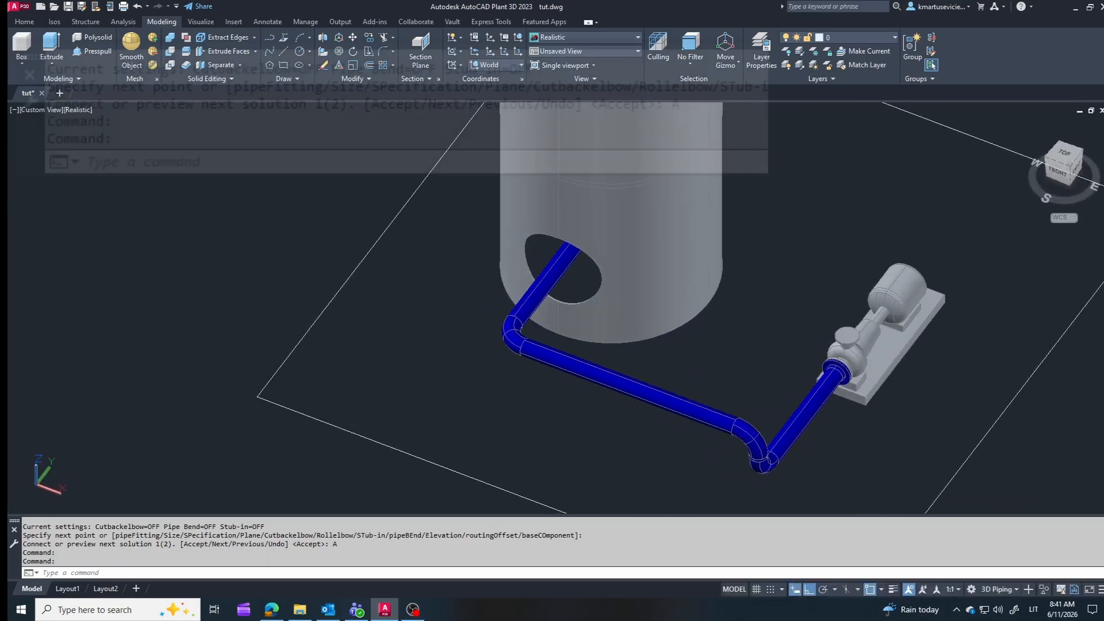
Step: Open the piping tool palettes with the TOOLPALETTES command and move them clear of the drawing window's edge
click(629, 573)
text(toolpalettes)
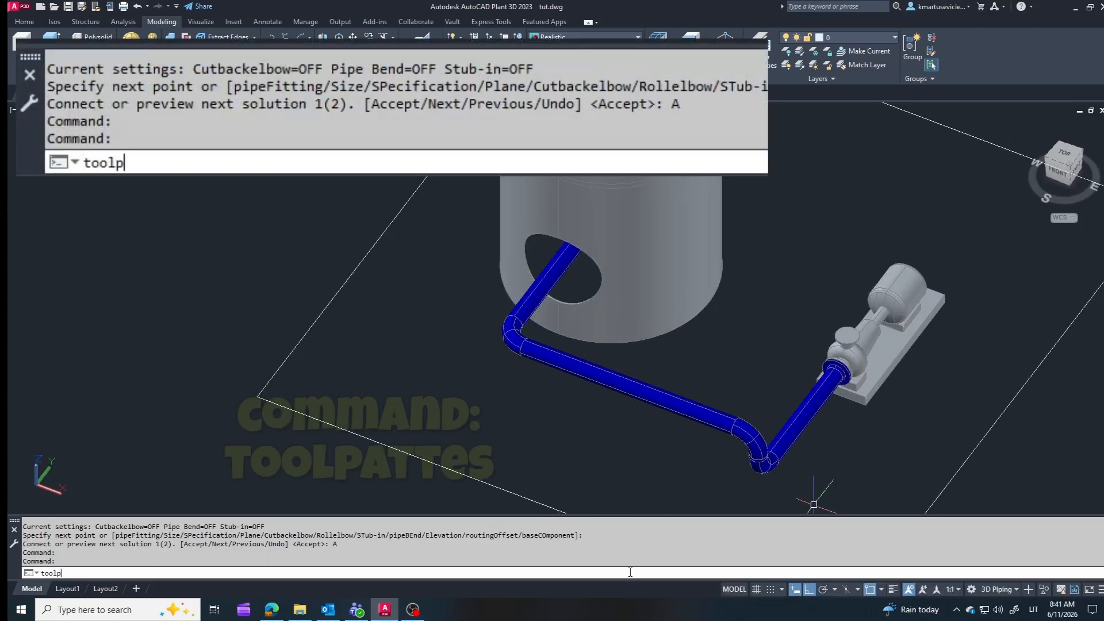
key(Return)
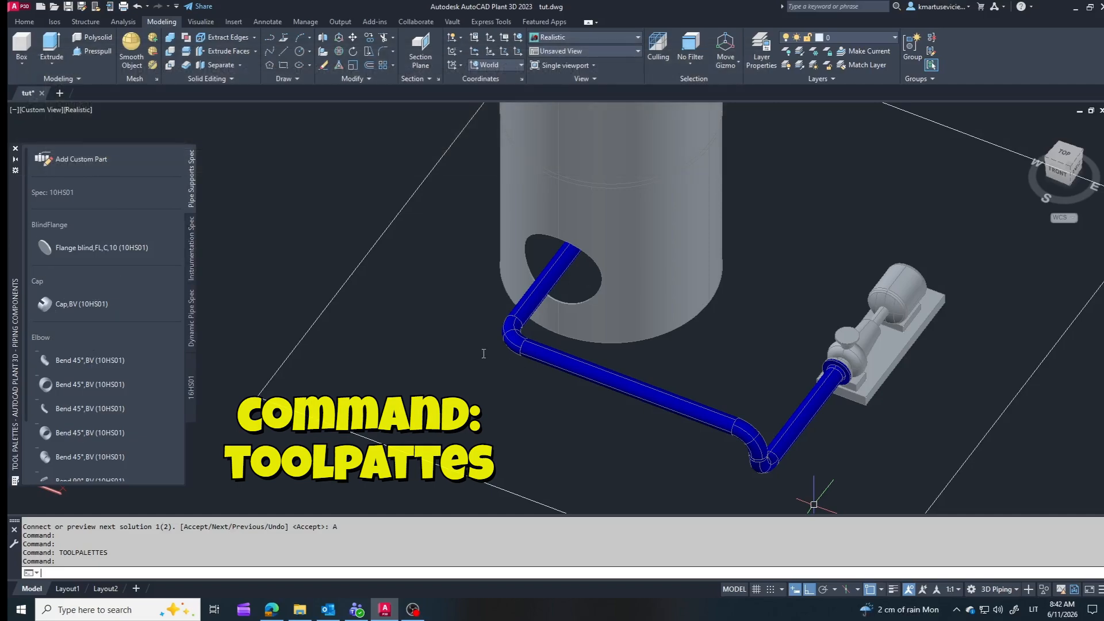
drag(14, 258, 85, 225)
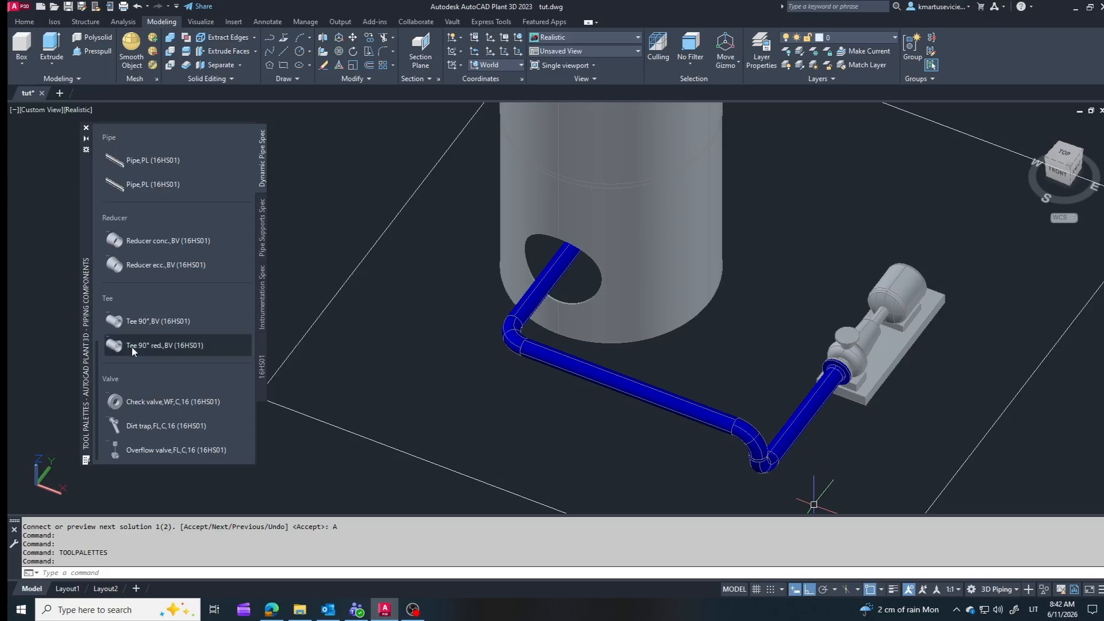
Step: Insert a Tee 90°,BV (16HS01) in the vessel line's long straight pipe, with its branch facing horizontally away from the vessel
click(136, 321)
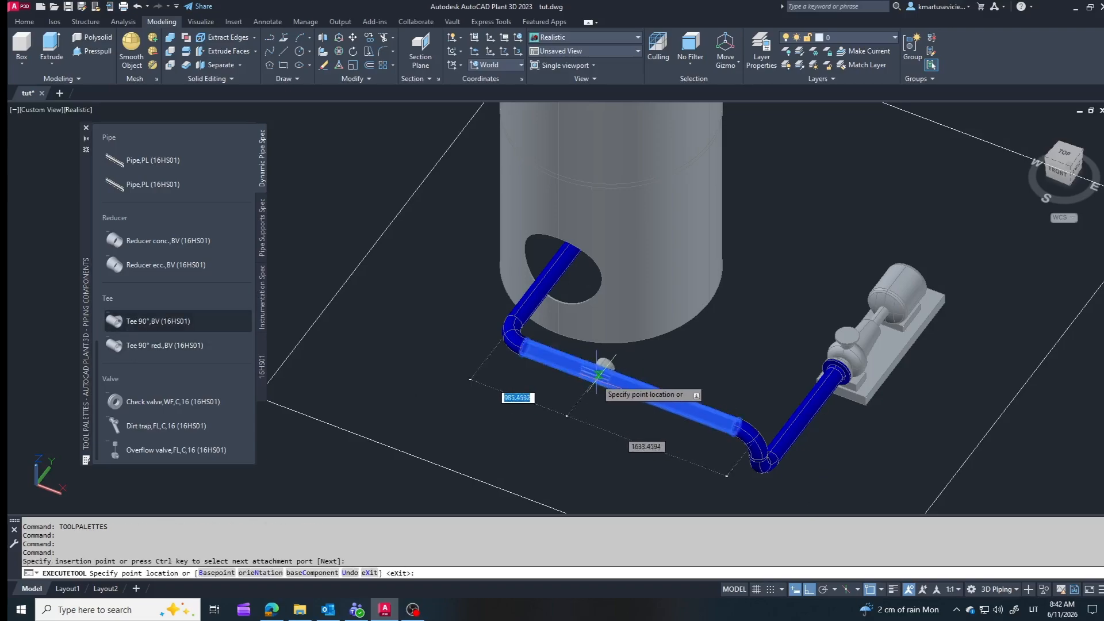
click(582, 367)
click(506, 429)
key(Escape)
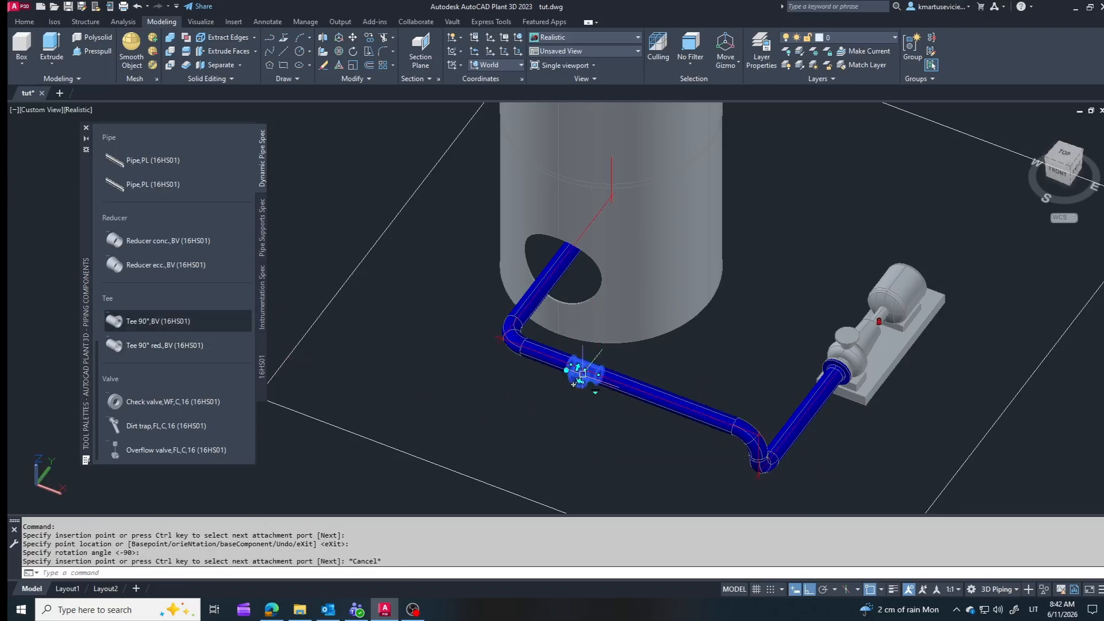
Step: Route a bypass loop from the tee's open branch out, along the main pipe and back into it before the downward elbow
click(573, 384)
click(538, 439)
click(636, 475)
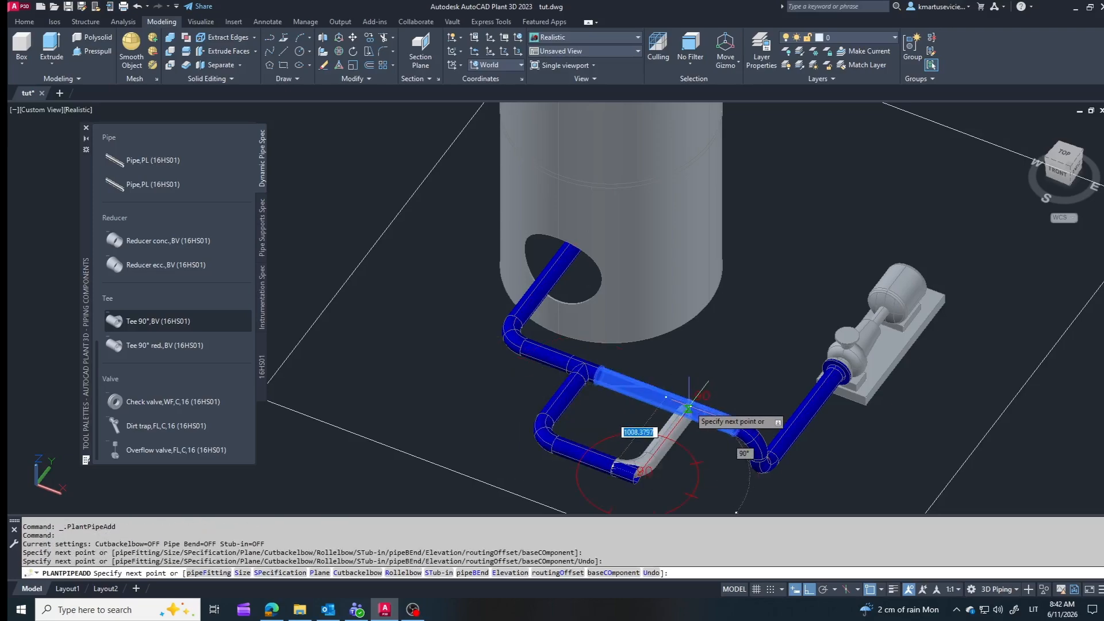
click(688, 408)
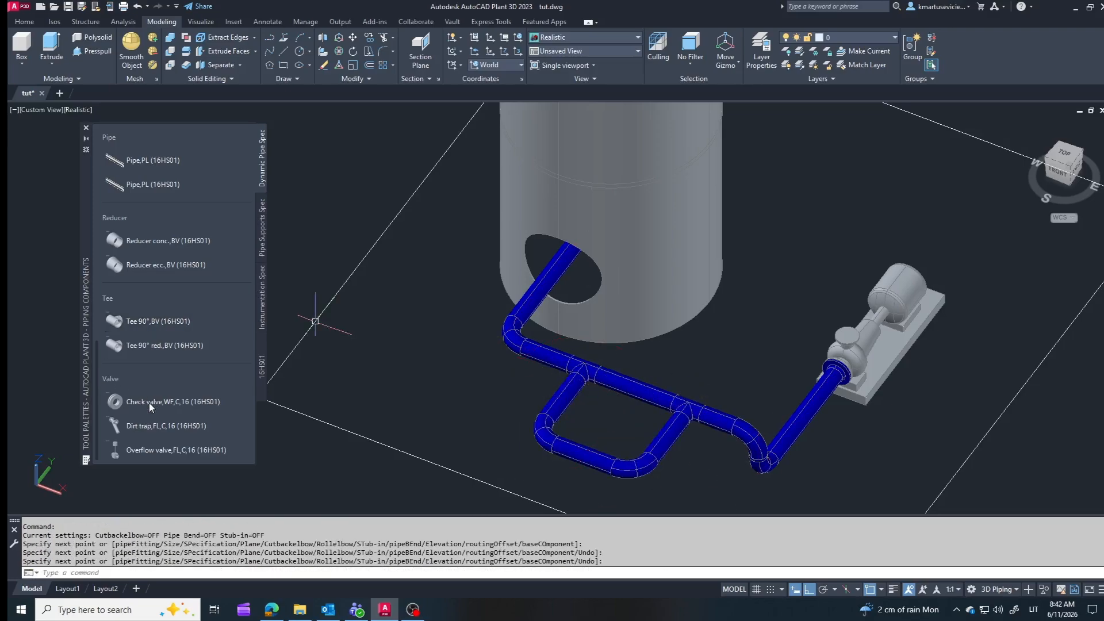
Step: Insert an Overflow valve,FL,C,16 (16HS01) in the main pipe between the two tees, with its operator pointing upward
click(167, 450)
click(639, 391)
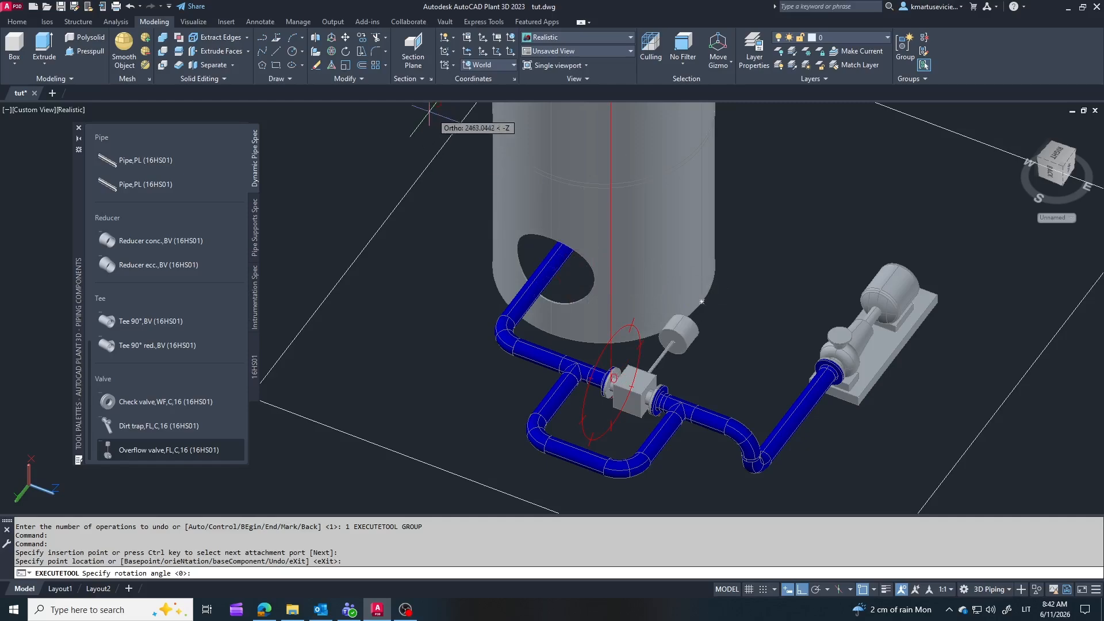
shift+middle_drag(687, 352, 560, 320)
click(579, 201)
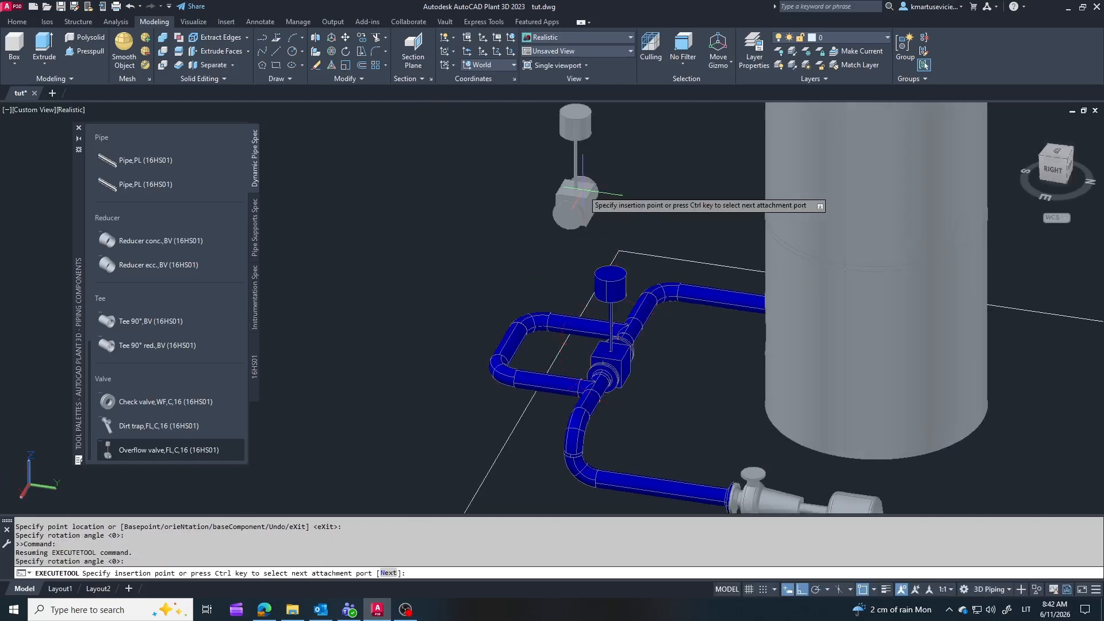
key(Escape)
shift+middle_drag(579, 387, 718, 434)
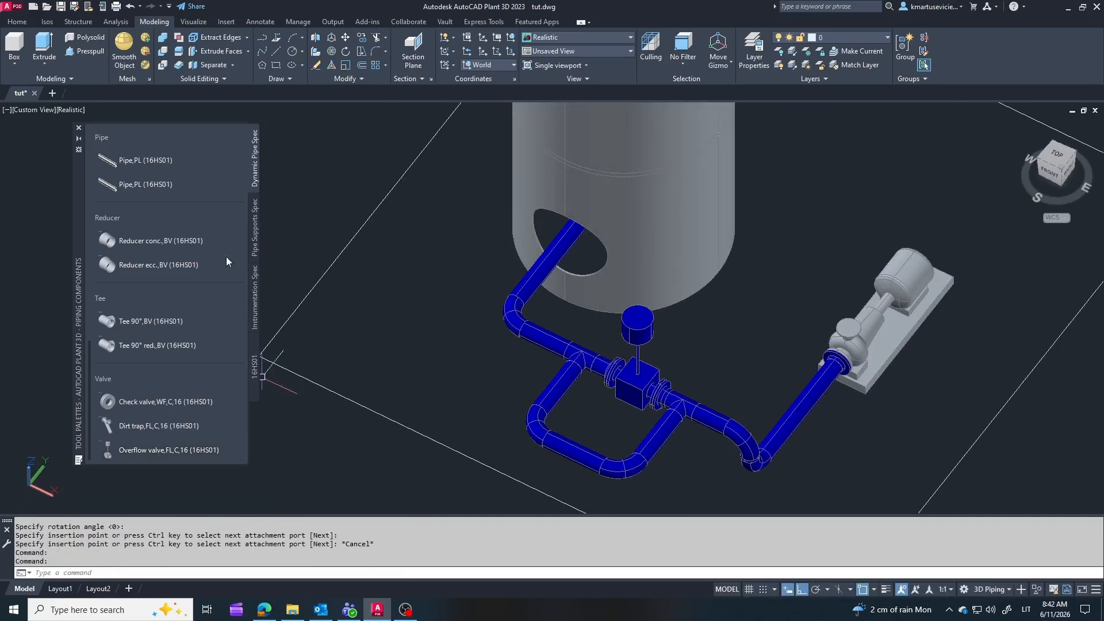
Step: Add a Clamped slide 1 / Clamped anchor 1 pipe support under the bypass loop's outer pipe
click(254, 229)
scroll(161, 330, down, 5)
click(122, 392)
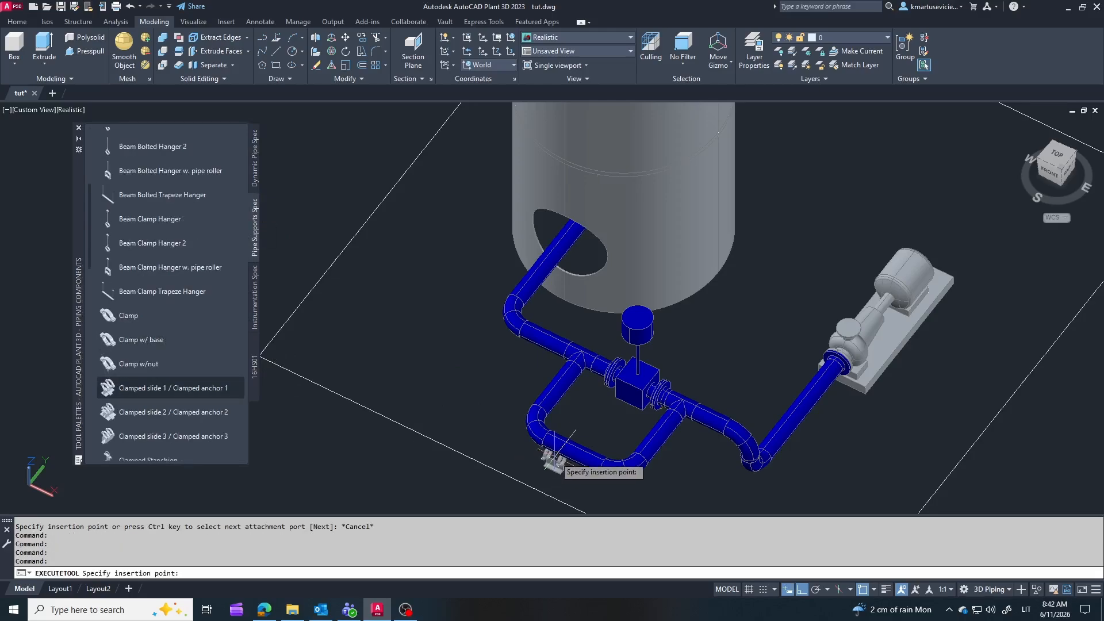
click(568, 453)
key(Escape)
scroll(549, 400, down, 2)
shift+middle_drag(545, 402, 648, 440)
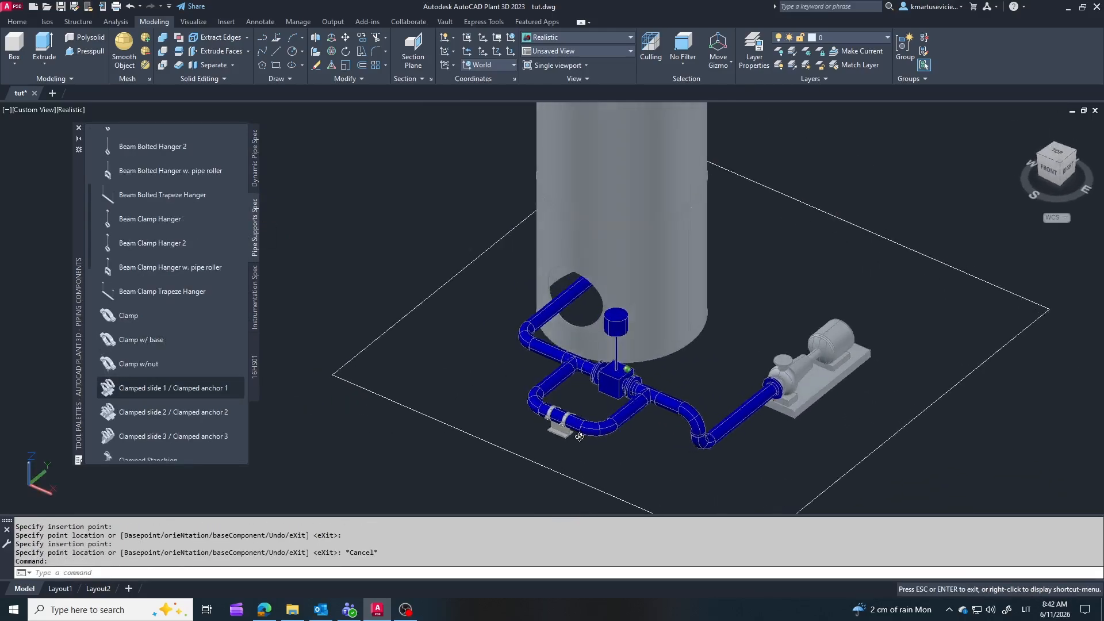
scroll(144, 328, down, 5)
scroll(150, 330, down, 3)
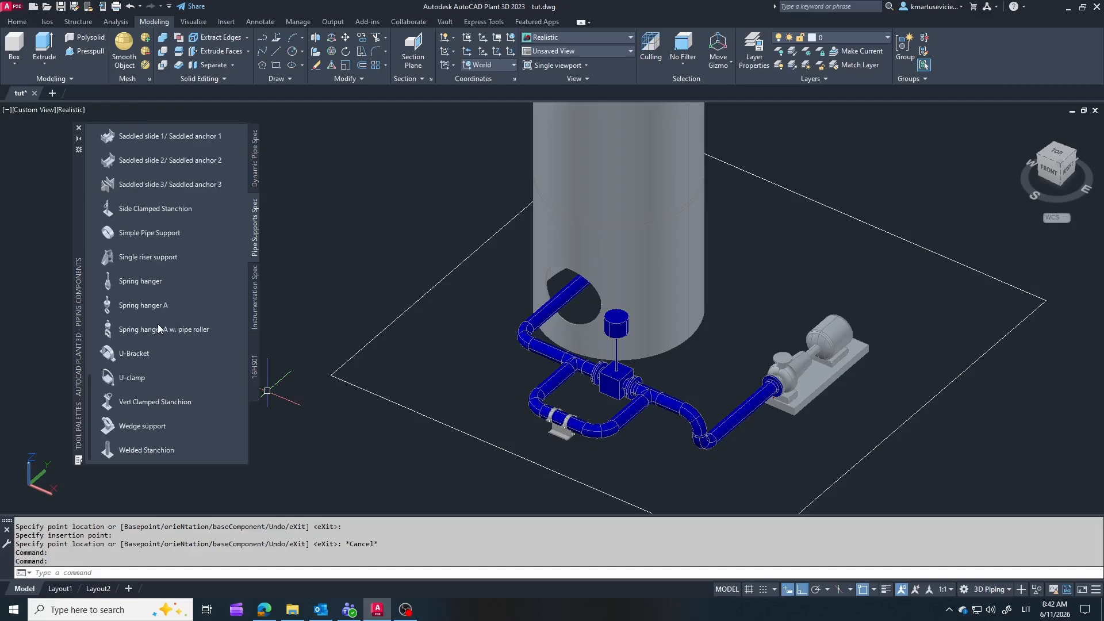
scroll(164, 334, up, 2)
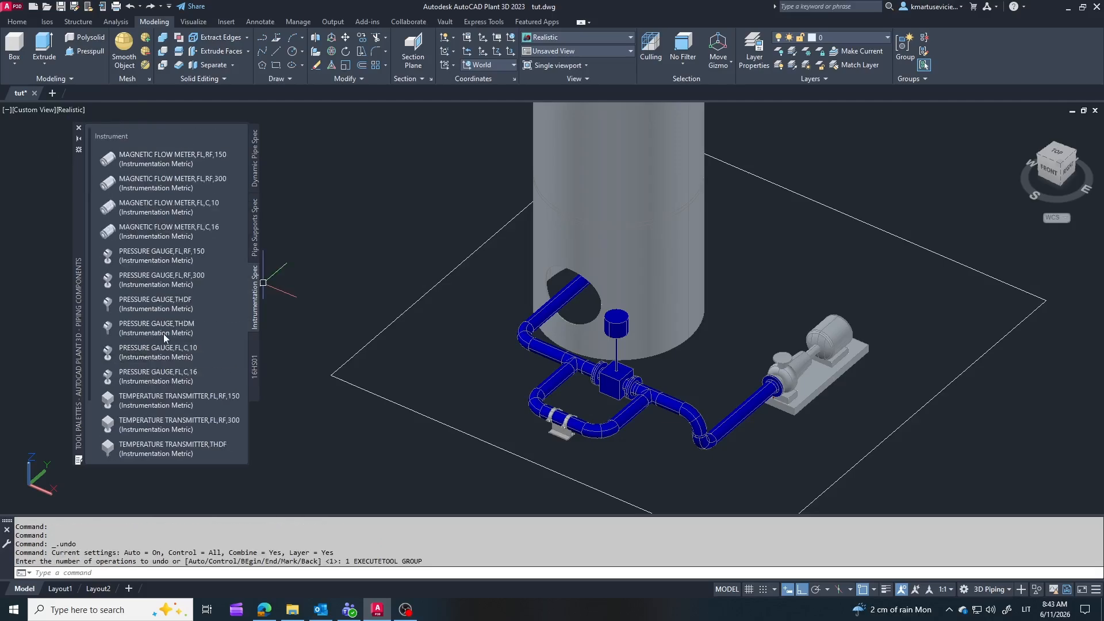
Step: Insert a Bend 90°,BV (16HS01) in the pipe leading to the pump, dismiss the connection error and set the bend's rotation
click(256, 165)
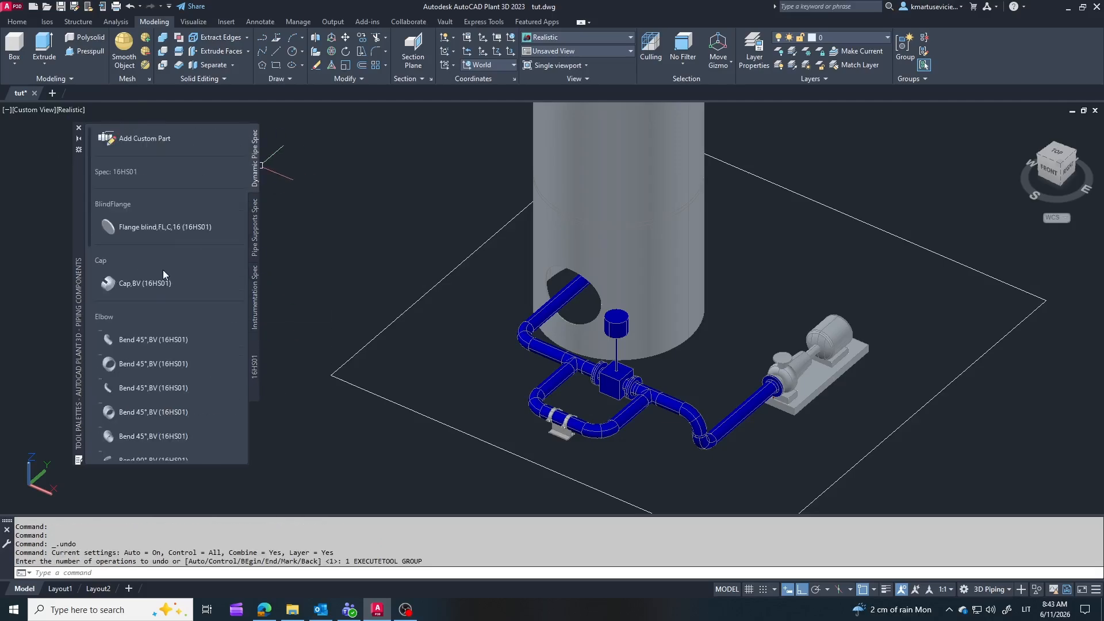
scroll(128, 338, down, 4)
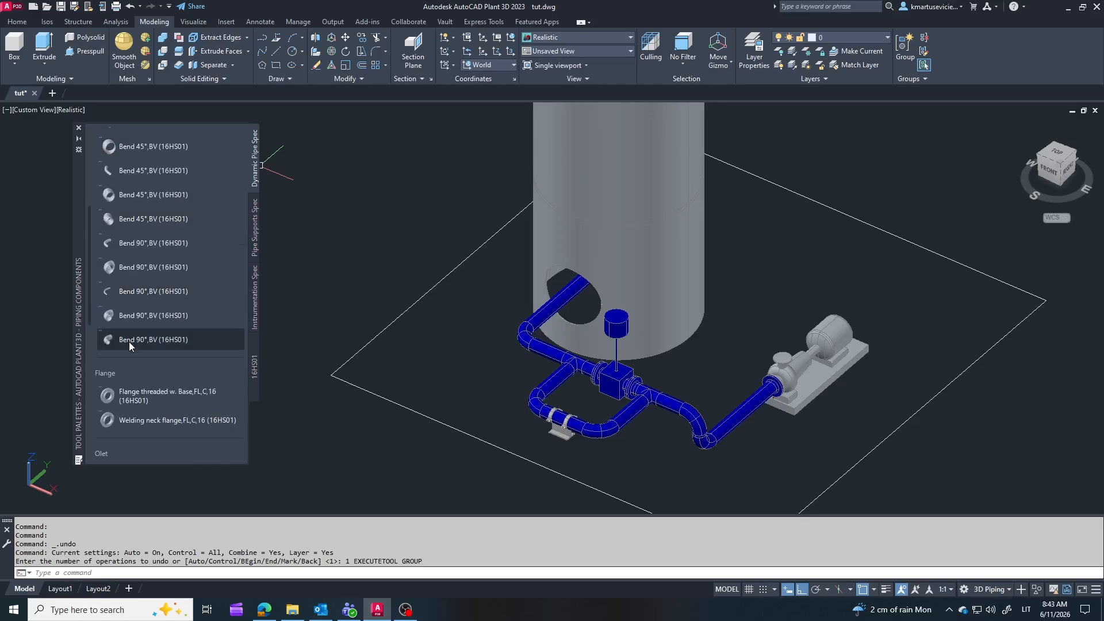
click(739, 415)
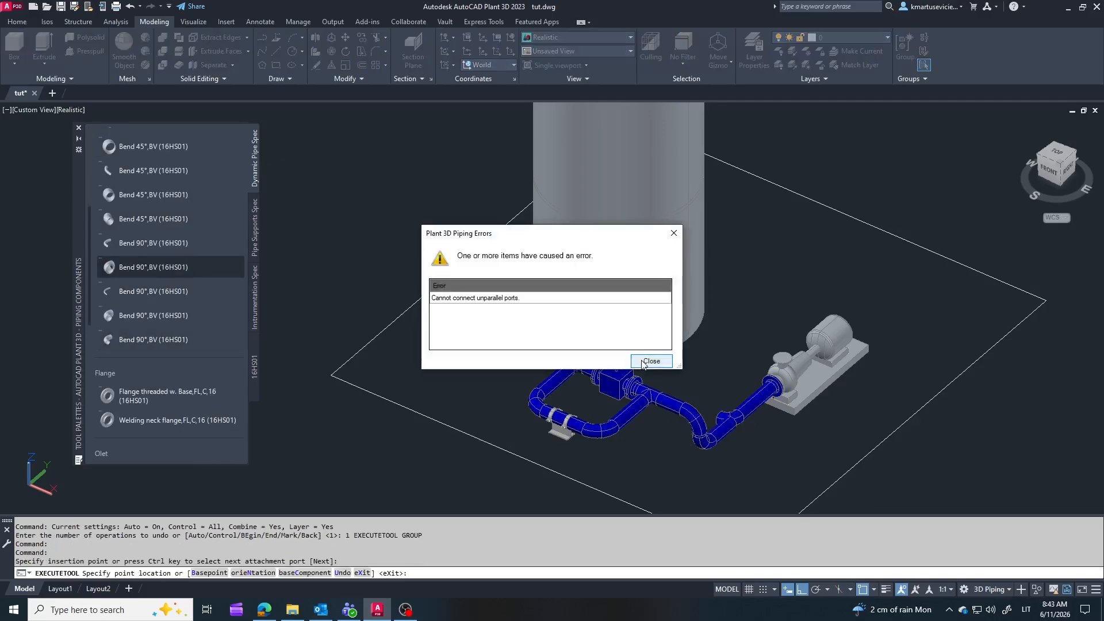
click(651, 362)
click(799, 443)
scroll(740, 452, up, 5)
key(Escape)
key(Escape)
Step: Delete the pipe segment before the new bend and rotate the lower elbow so it continues in the main pipe's direction
click(696, 391)
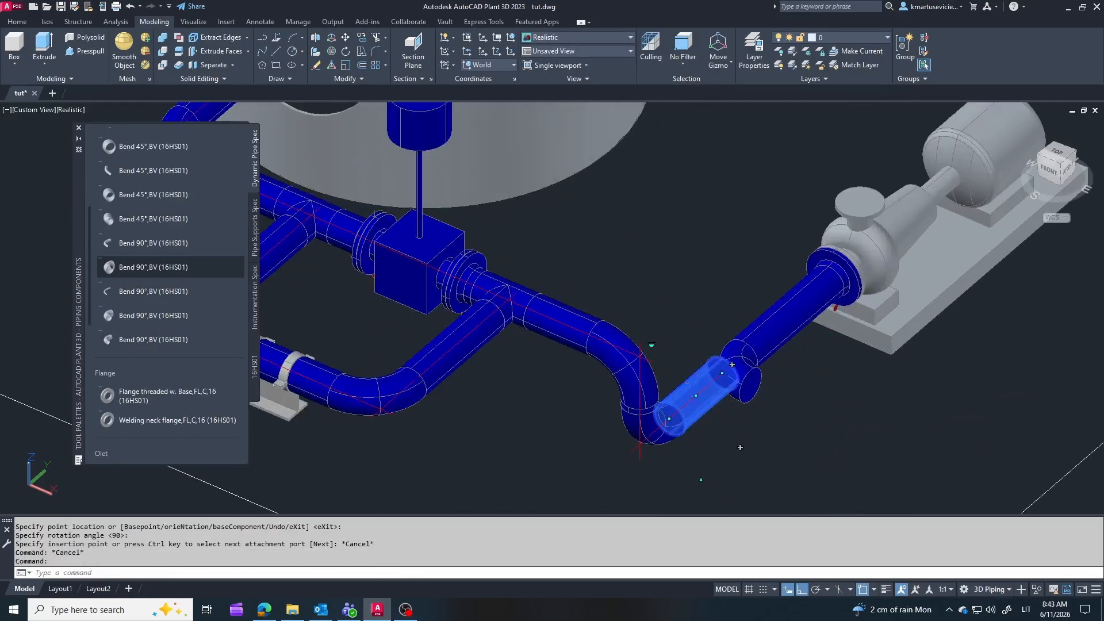
key(Delete)
click(659, 435)
click(652, 390)
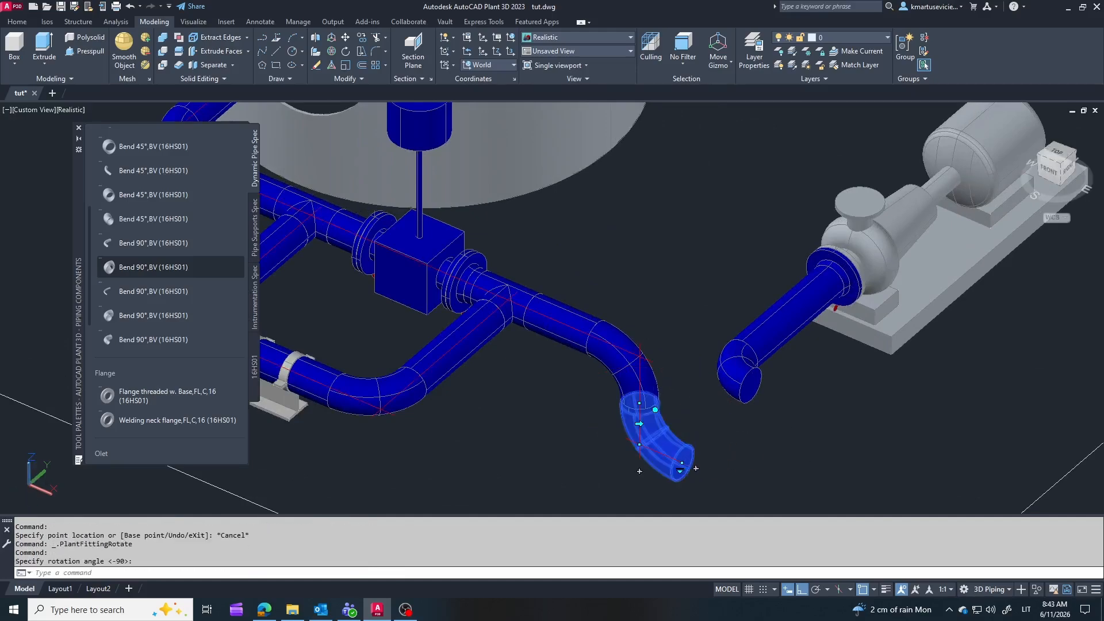
Step: Route a U-shaped pipe run from the lower elbow's open end past the pump line and back to the new 90° bend
click(683, 464)
click(828, 467)
click(750, 385)
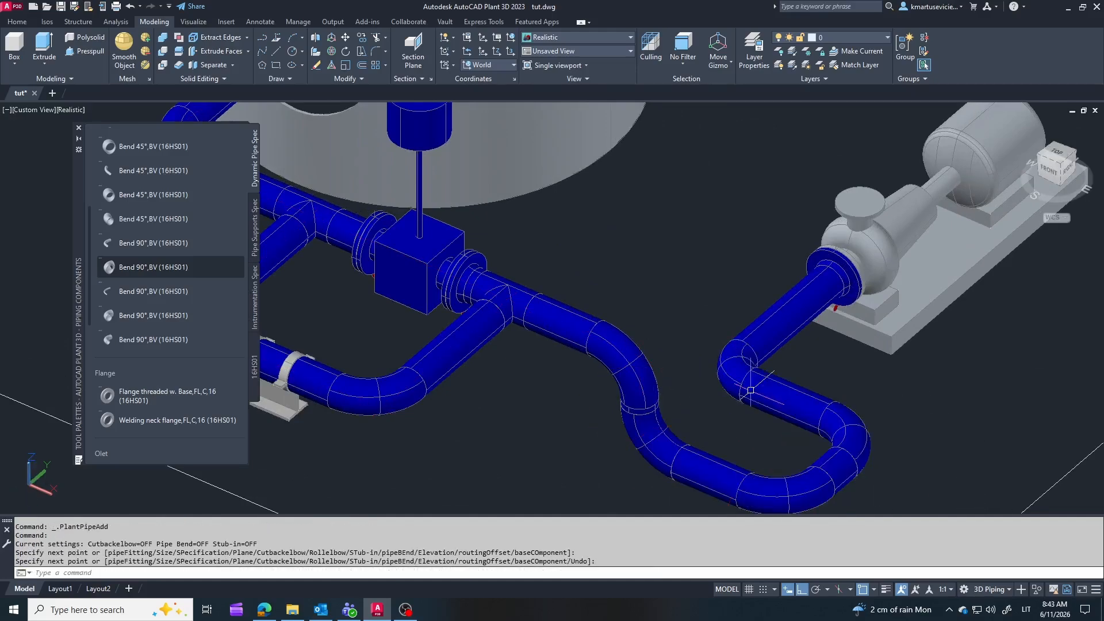
scroll(788, 392, down, 5)
shift+middle_drag(761, 370, 712, 385)
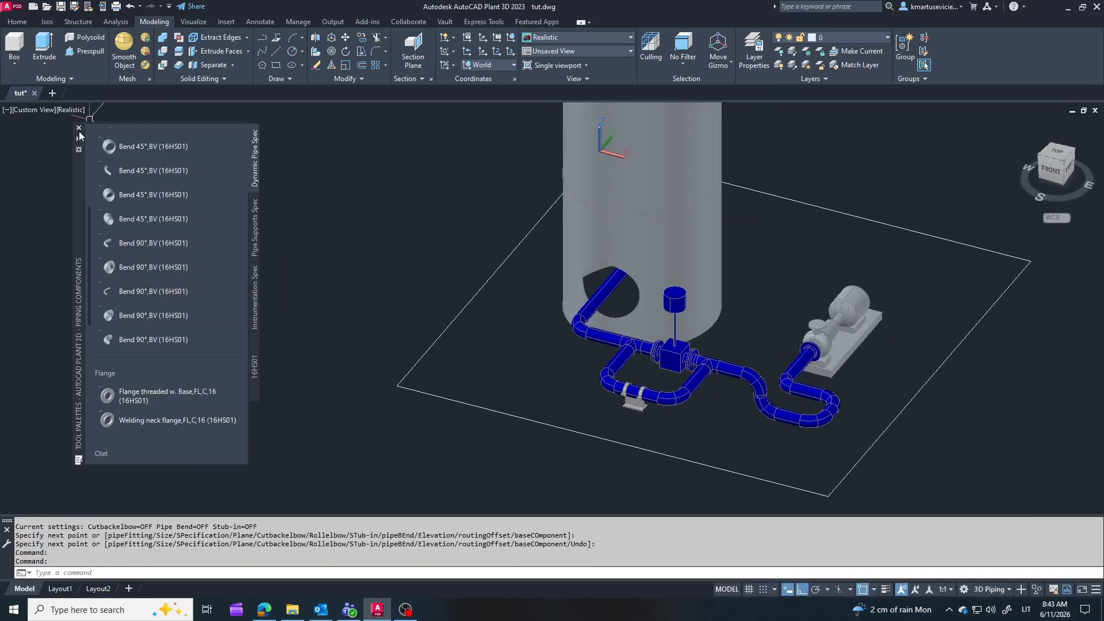
Step: Start a custom part of type Valve and choose the shape Inline Valve, Sphere Segment, Cylinder Style (FLG/BW/PE)
scroll(133, 142, up, 5)
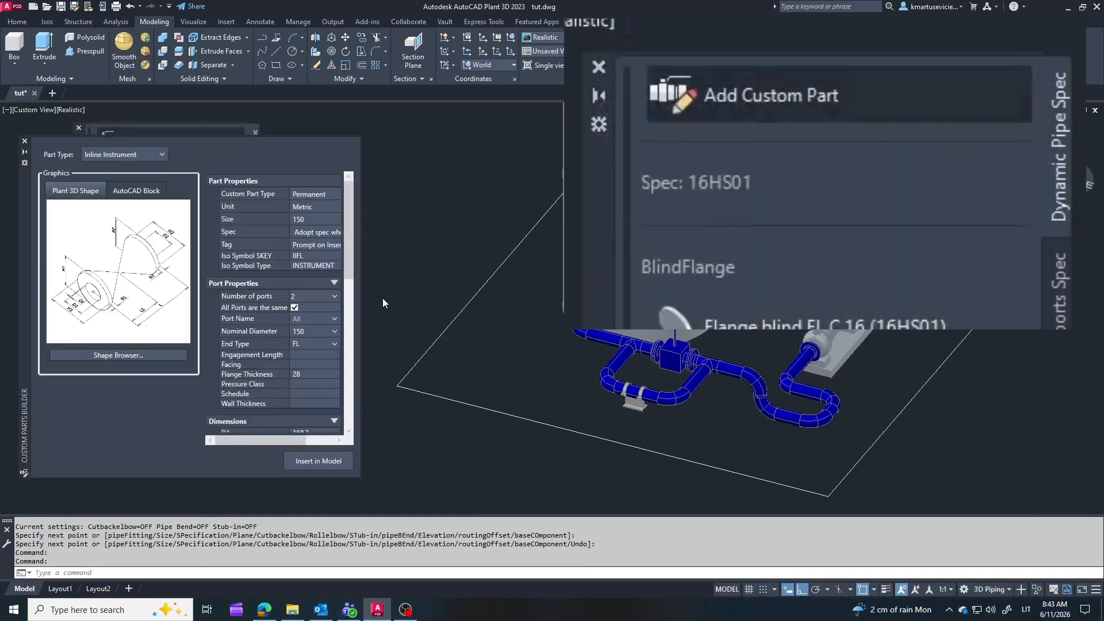
click(162, 154)
click(106, 343)
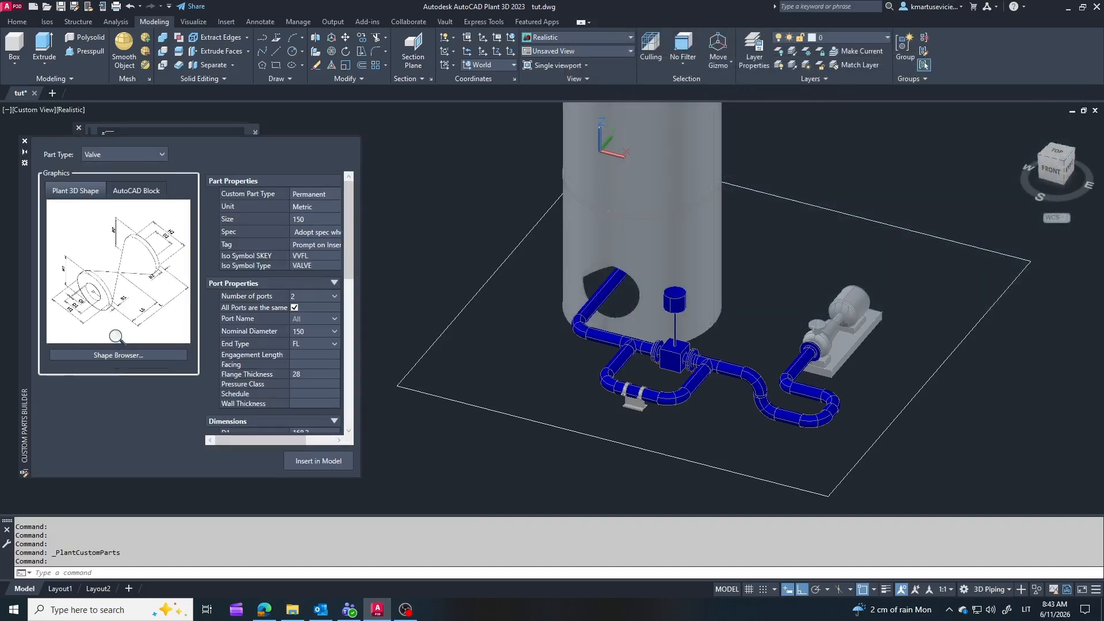
click(108, 353)
click(155, 152)
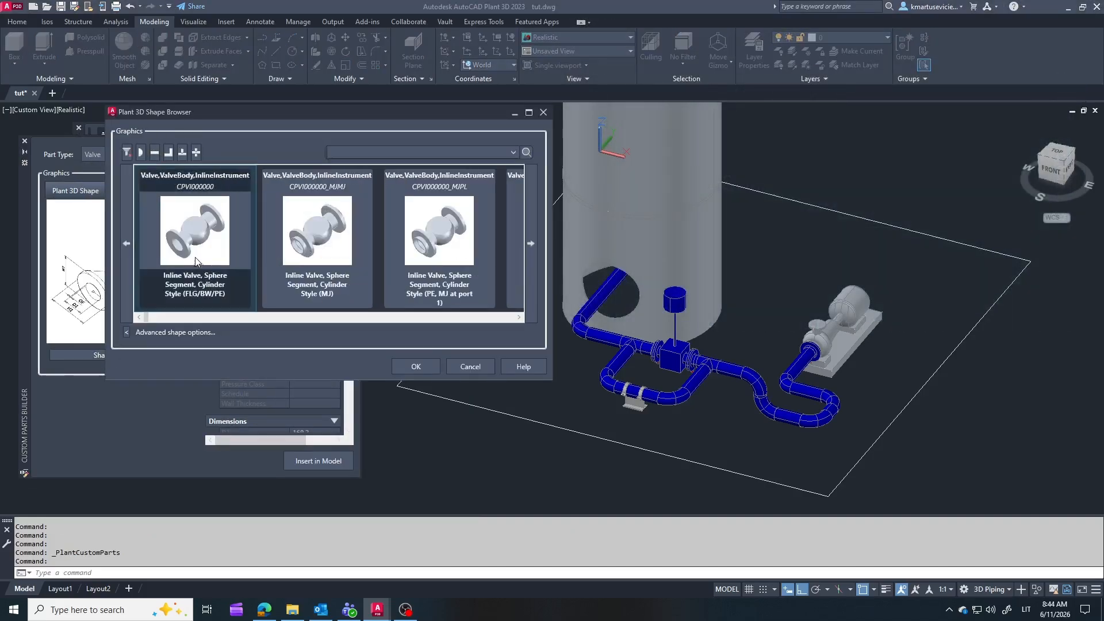
click(179, 236)
click(416, 362)
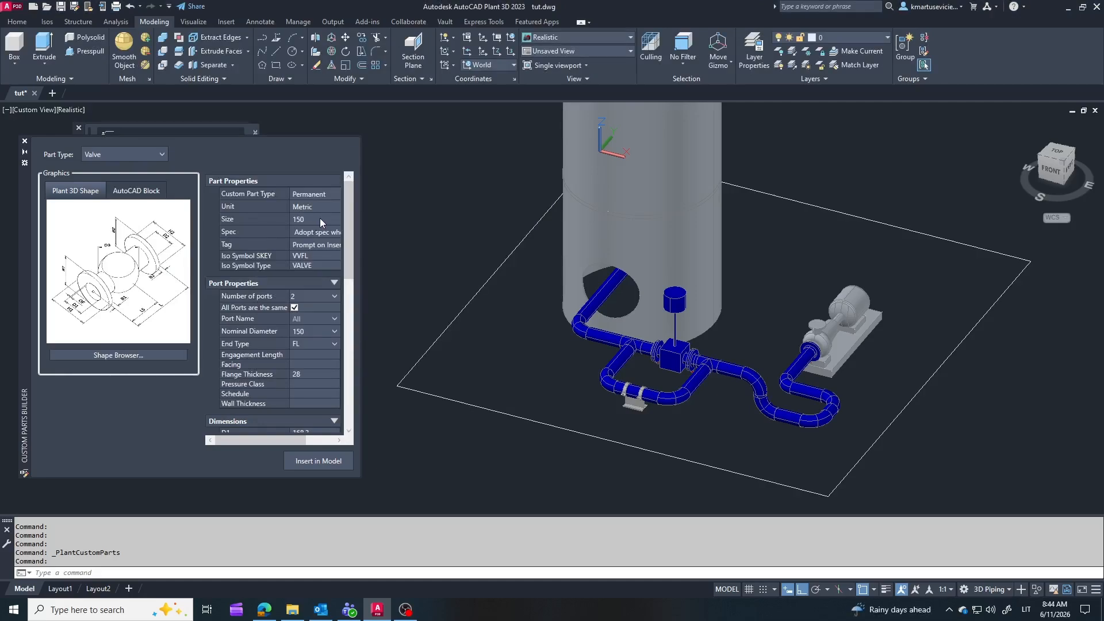
Step: Give the custom valve a HandWheel operator with dimensions 250 and 500
drag(344, 286, 346, 406)
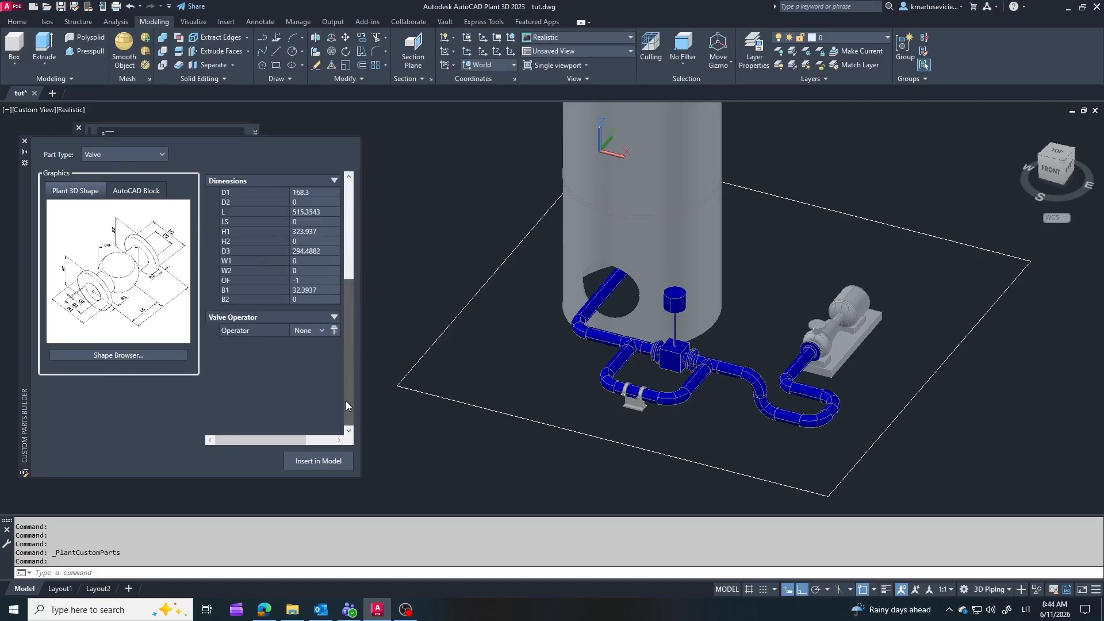
click(322, 331)
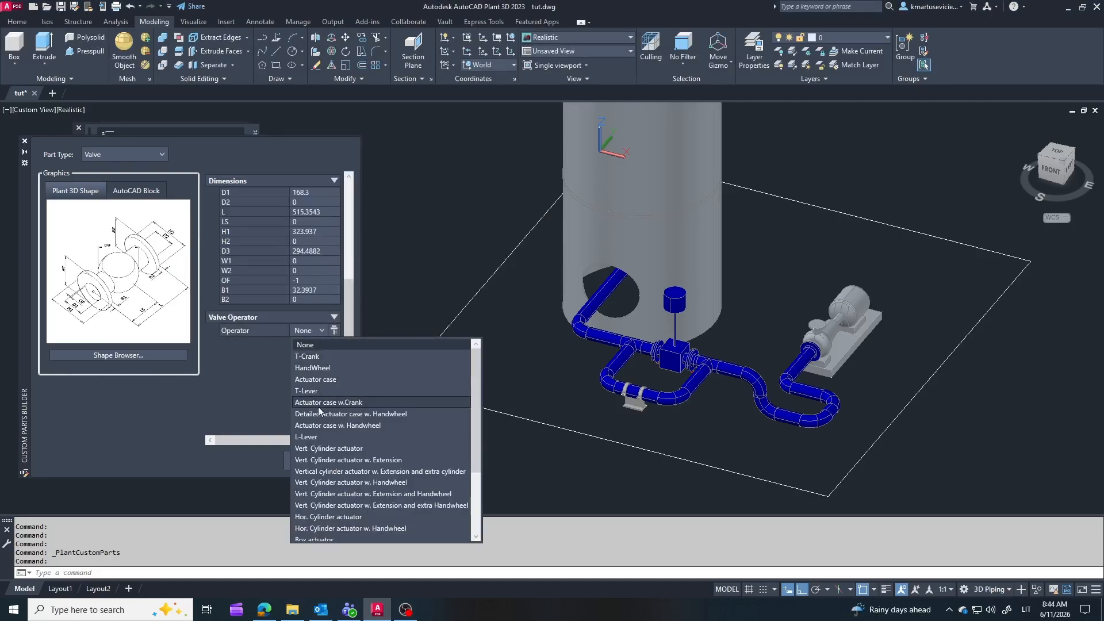
click(321, 370)
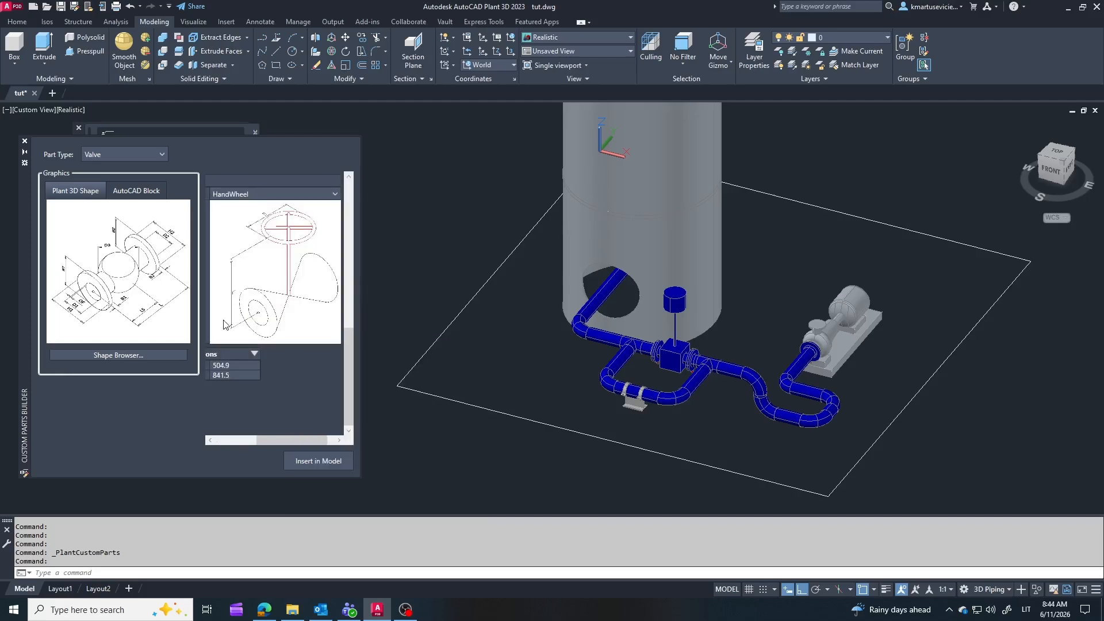
text(500)
key(shift+Tab)
Step: Insert the custom handwheel valve in the pipe coming out of the vessel's opening and set its rotation
click(316, 463)
scroll(733, 458, up, 2)
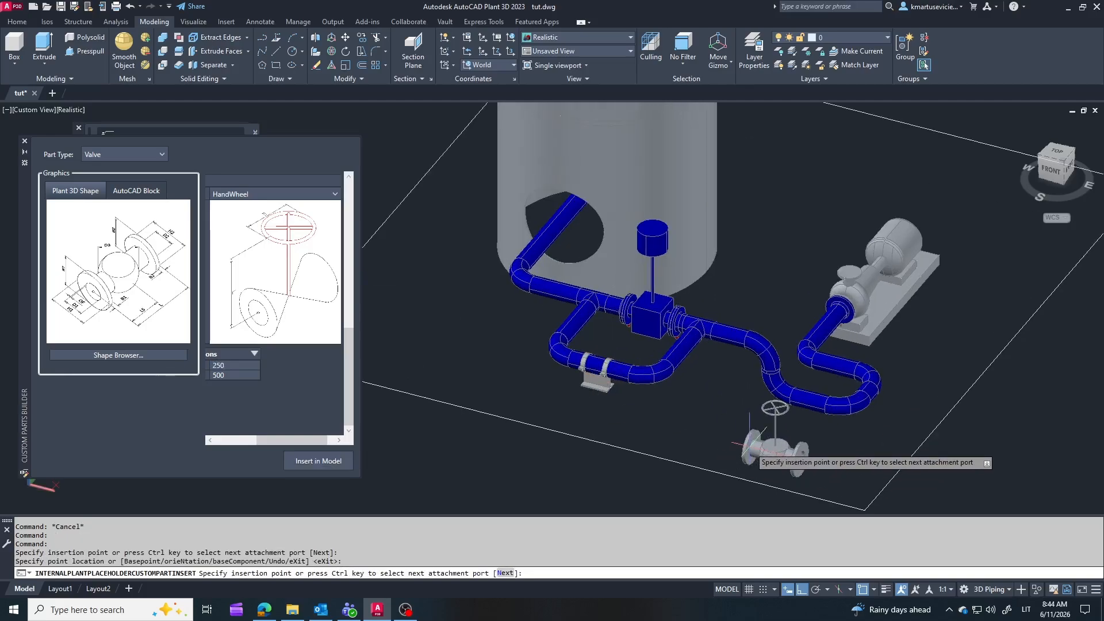
click(576, 233)
click(182, 239)
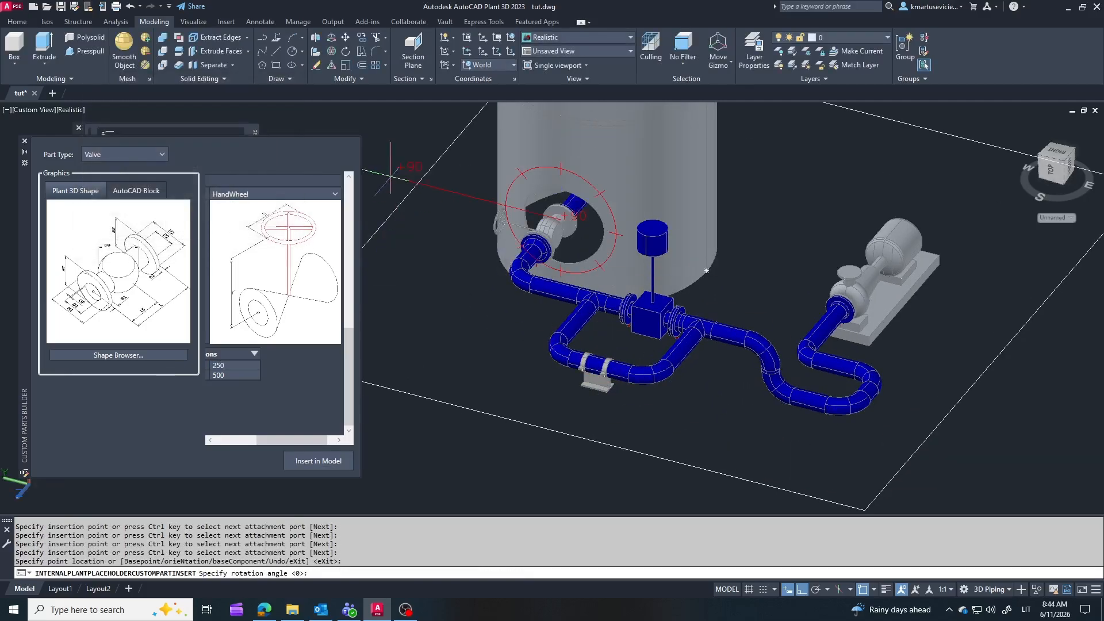
click(589, 240)
key(Escape)
Step: Examine the newly inserted handwheel valve's position and orientation in the pipe at the vessel opening
shift+middle_drag(588, 241, 700, 431)
scroll(627, 474, up, 3)
click(615, 431)
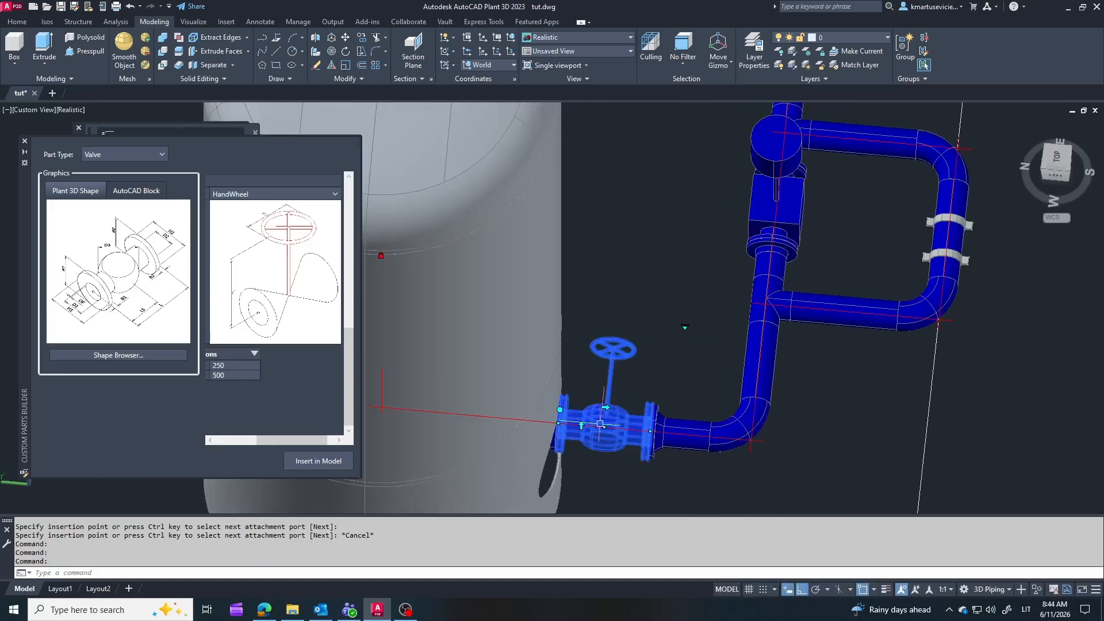
click(601, 425)
click(650, 431)
key(Escape)
scroll(658, 309, down, 5)
shift+middle_drag(656, 297, 588, 388)
Step: Close the custom parts builder and the piping component tool palettes
click(17, 22)
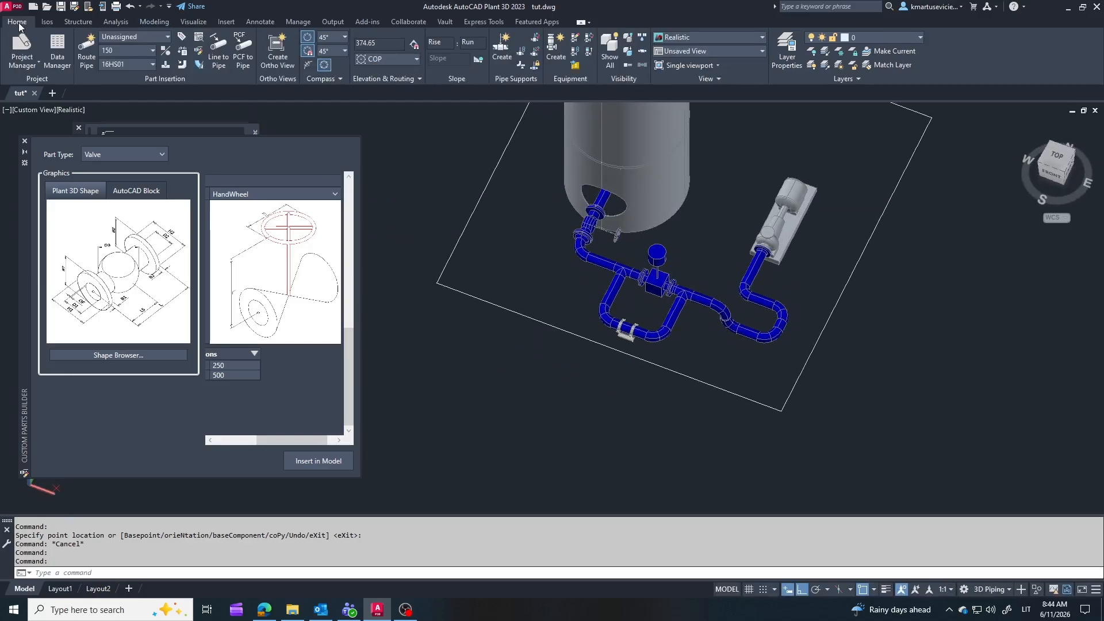
click(25, 142)
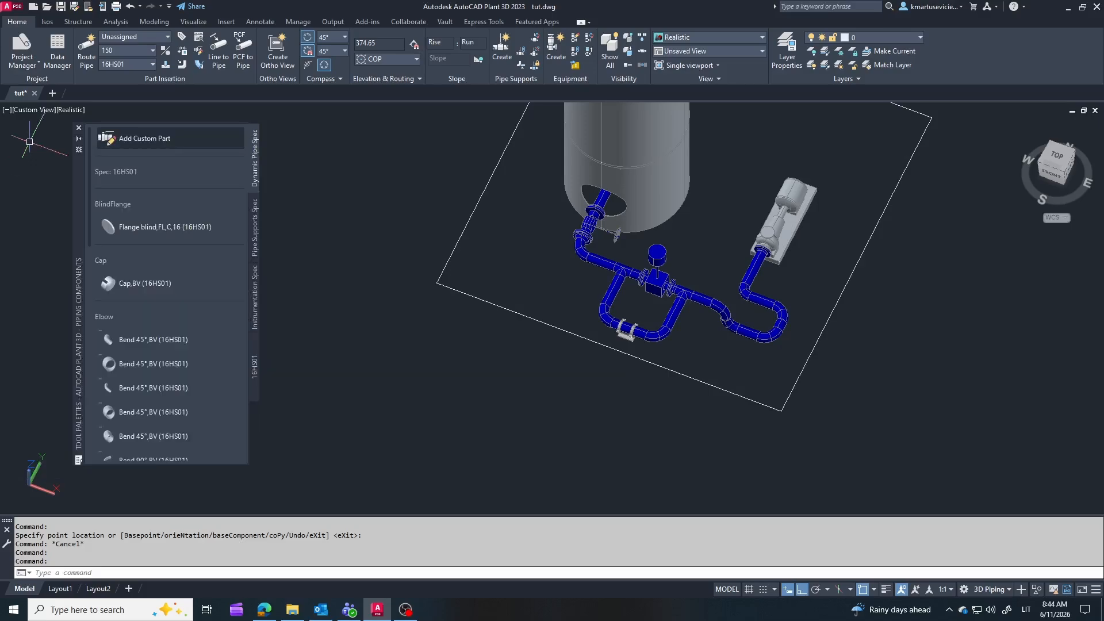
click(79, 128)
mouse_move(703, 244)
shift+middle_down()
mouse_move(515, 240)
mouse_move(722, 248)
shift+middle_up()
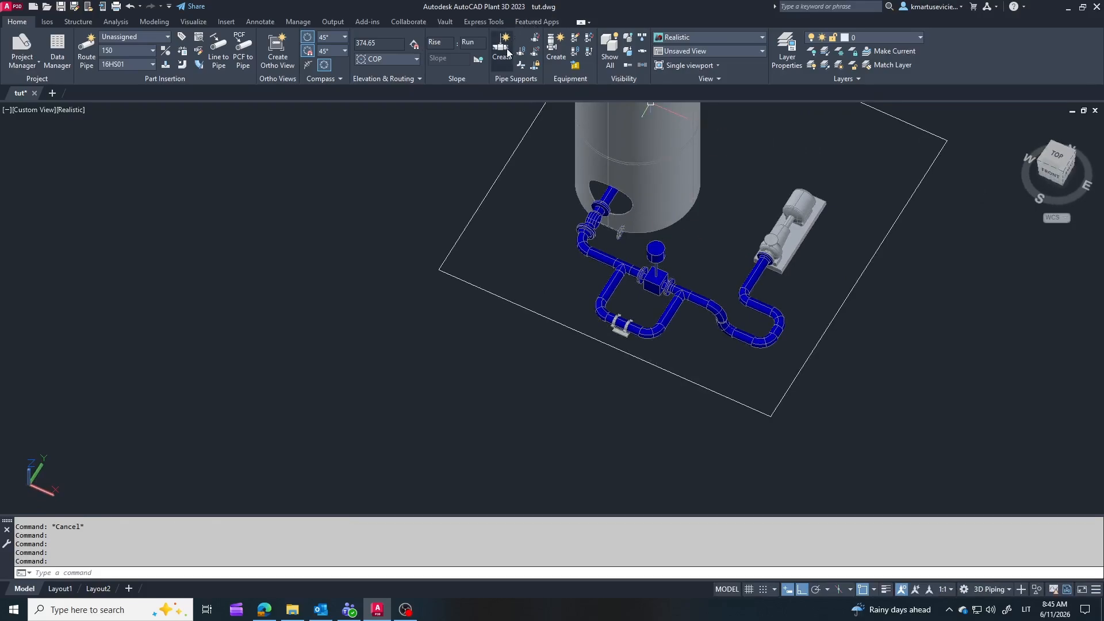
Step: Hide the vessel temporarily and show all hidden parts again
scroll(643, 154, down, 4)
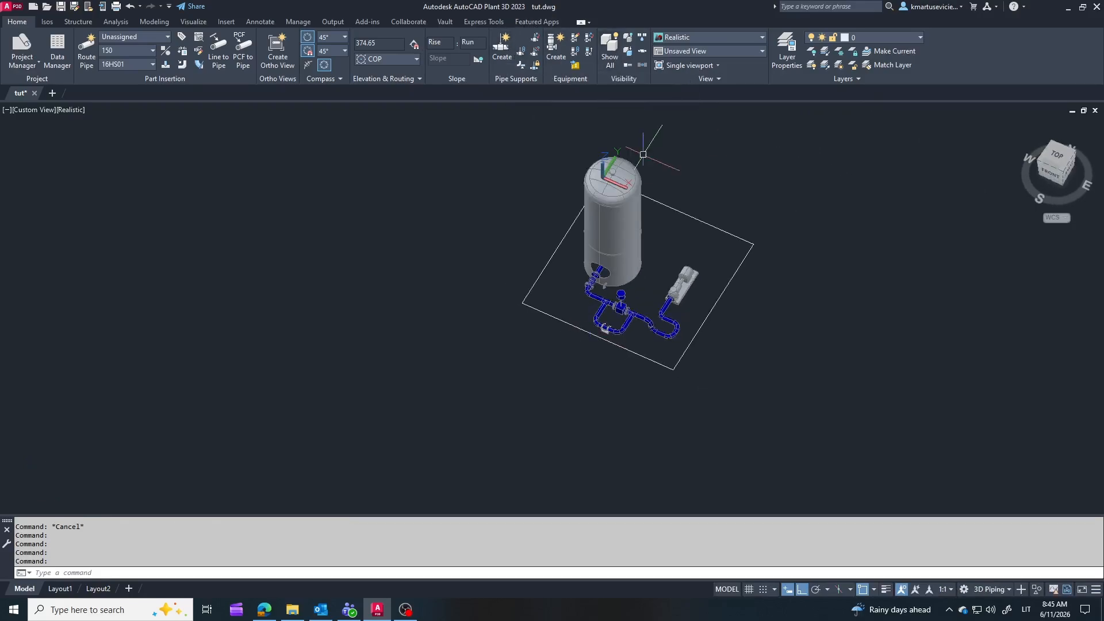
scroll(642, 172, up, 2)
click(603, 236)
click(626, 41)
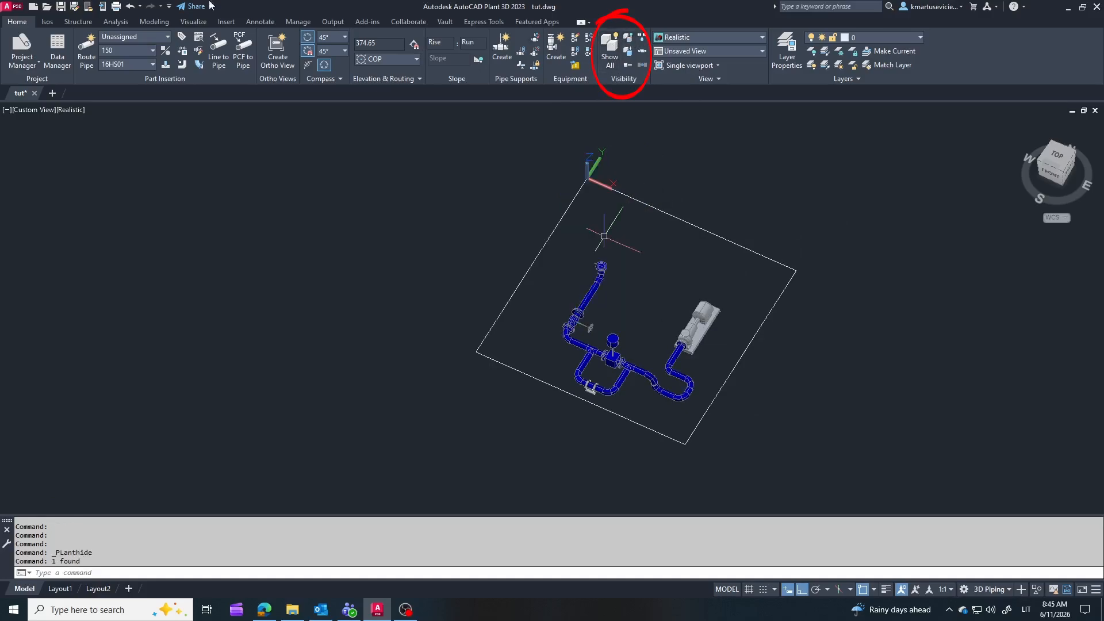
click(609, 48)
Step: Apply temporary isolation to the pump and restore the display of all parts
click(701, 316)
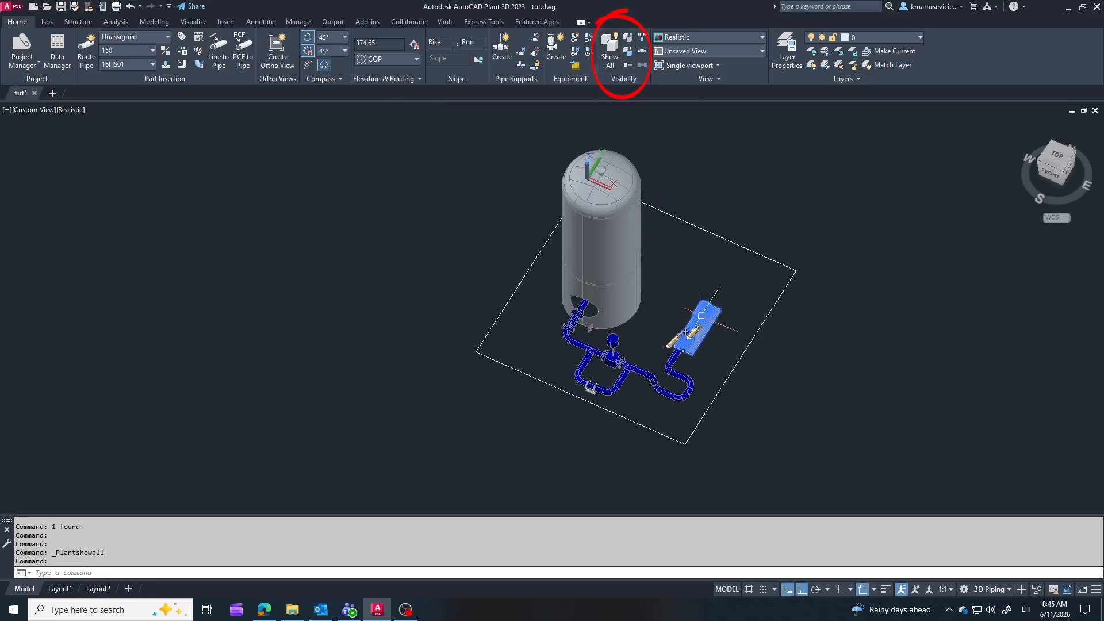
click(628, 52)
click(610, 46)
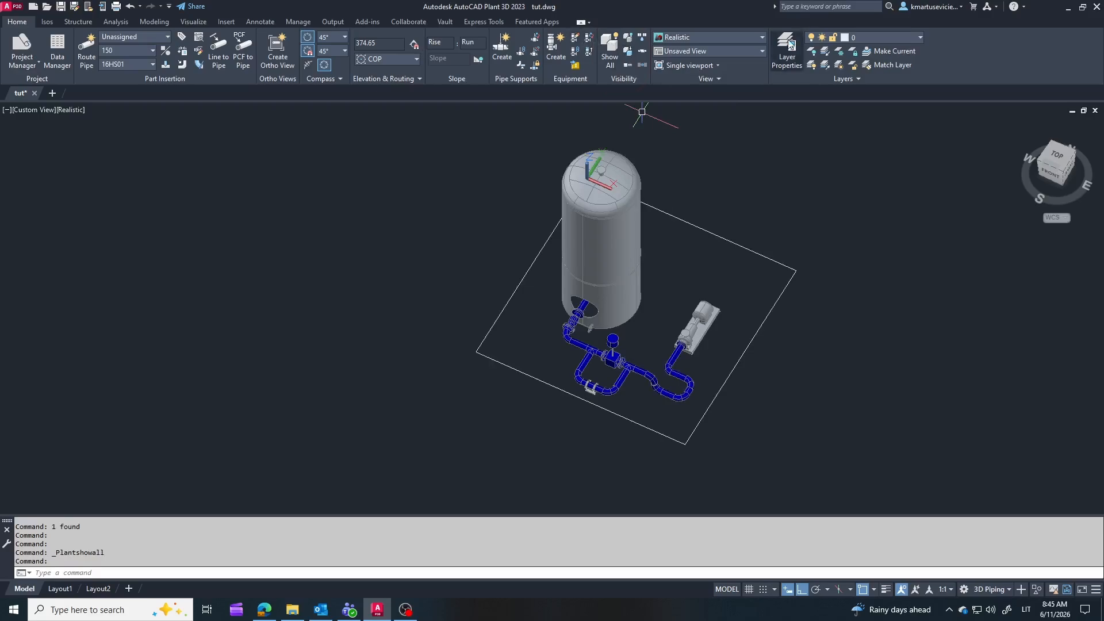
Step: Change the visual style to Shades of Gray and return it to Realistic
click(762, 38)
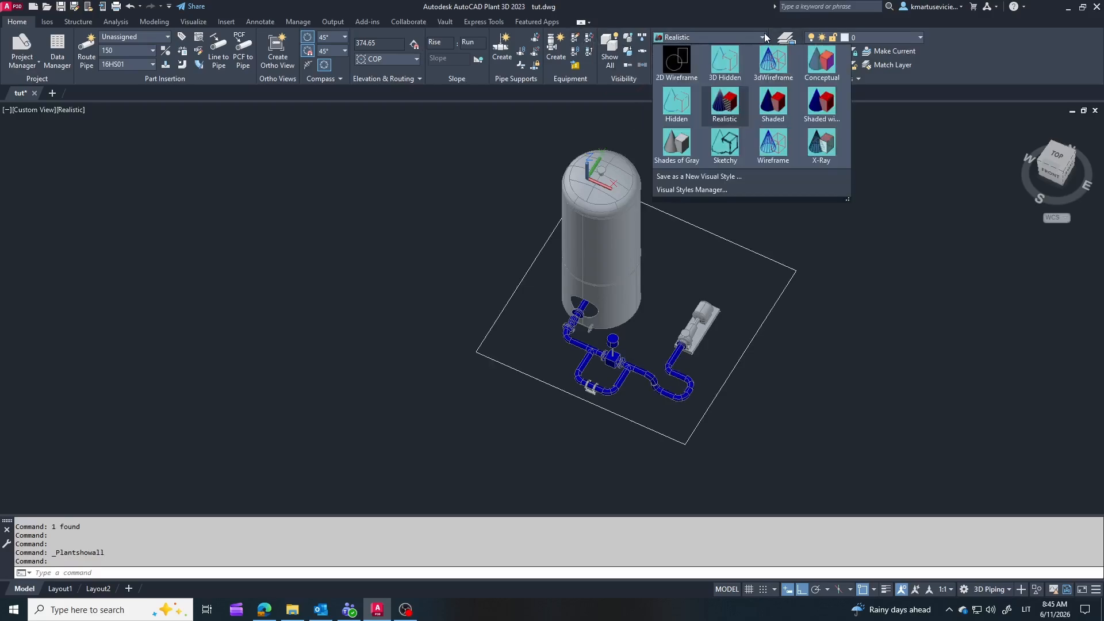
click(677, 144)
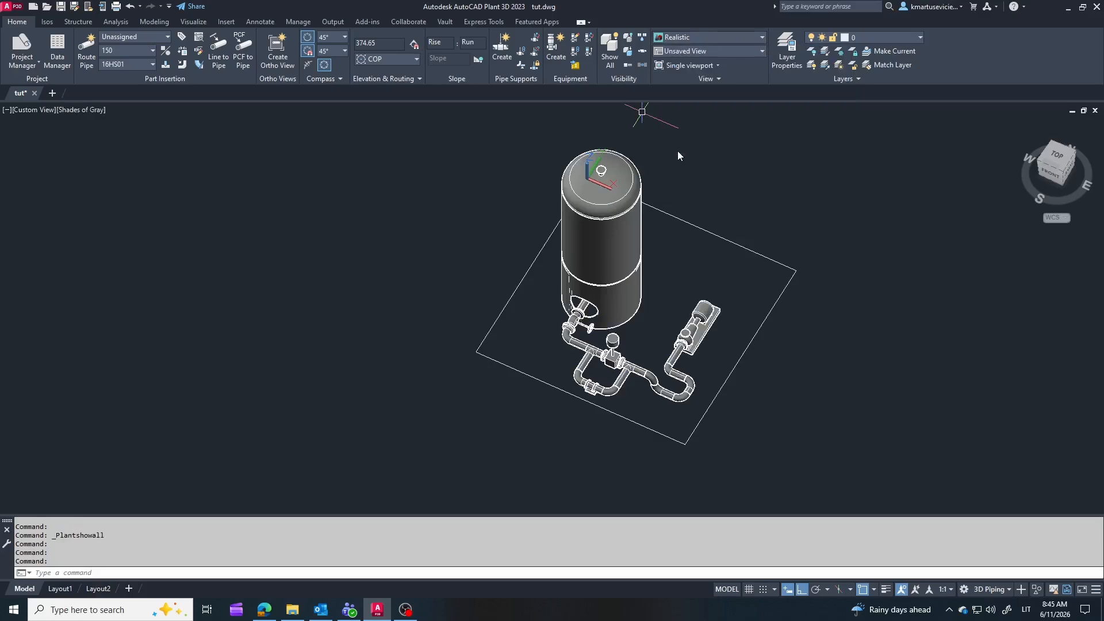
click(761, 38)
click(729, 107)
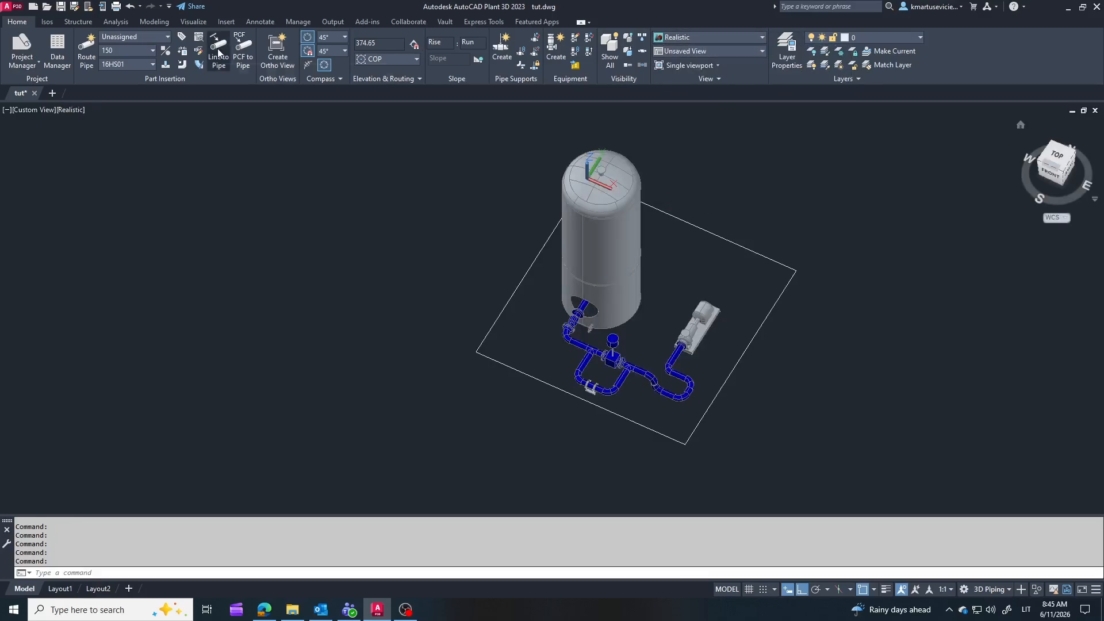
Step: Select the whole connected pipe line with its fittings, valves and support, adding the end section up to the pump flange
scroll(638, 362, up, 2)
click(638, 361)
right_click(638, 362)
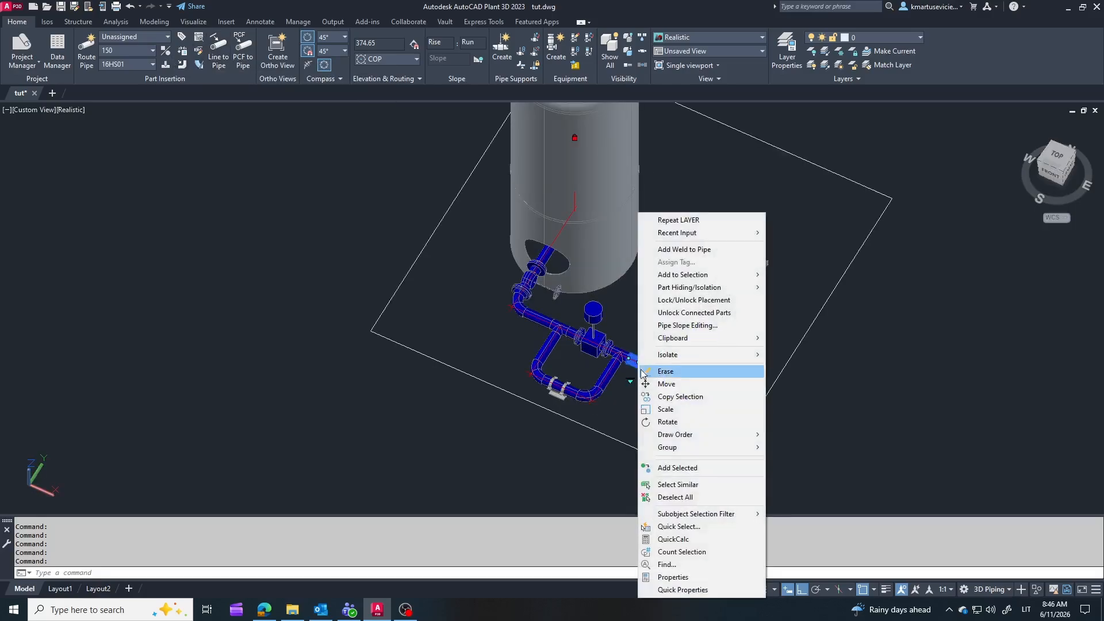
mouse_move(687, 277)
click(782, 302)
scroll(681, 358, up, 5)
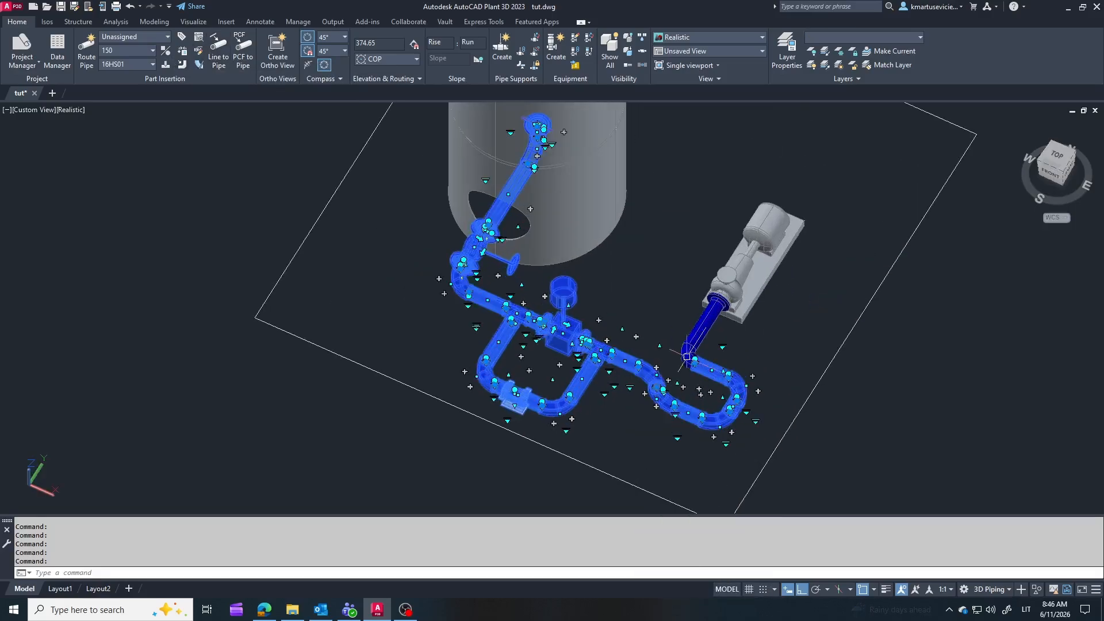
click(732, 242)
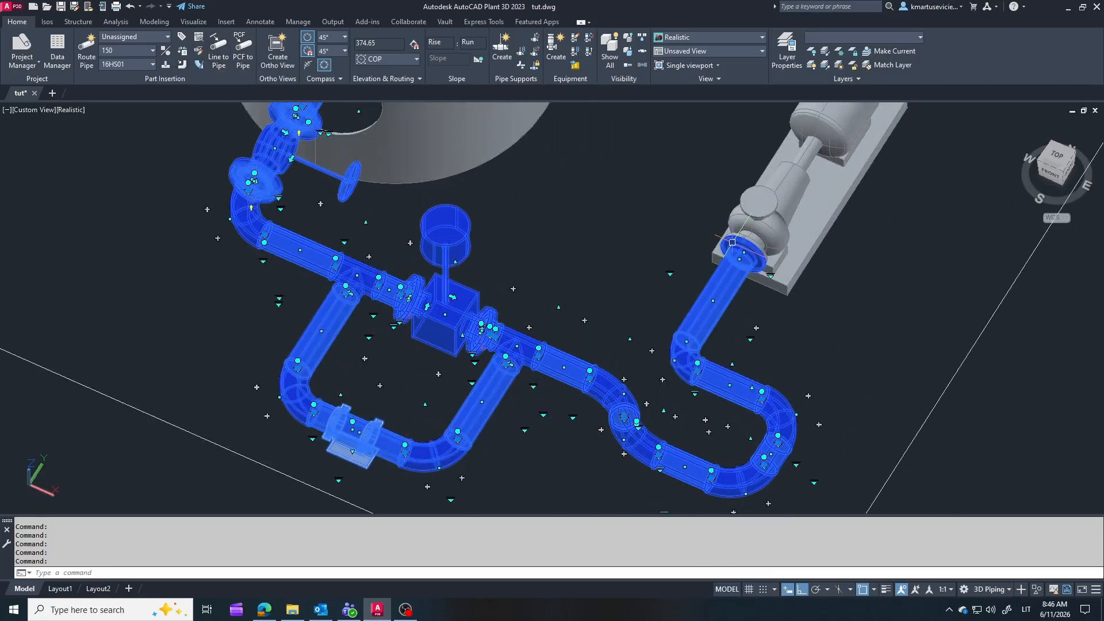
Step: Check the selected pipe line along its route from the vessel nozzle to the pump connection
scroll(748, 257, up, 4)
shift+middle_drag(748, 257, 612, 165)
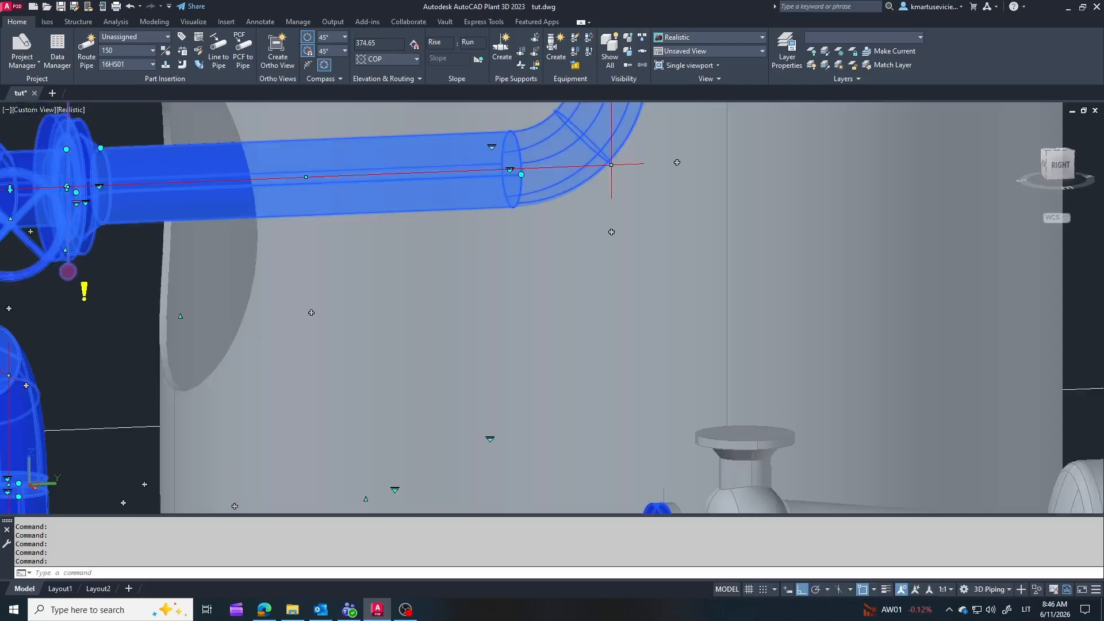
scroll(697, 428, down, 2)
scroll(719, 247, down, 3)
scroll(712, 415, up, 4)
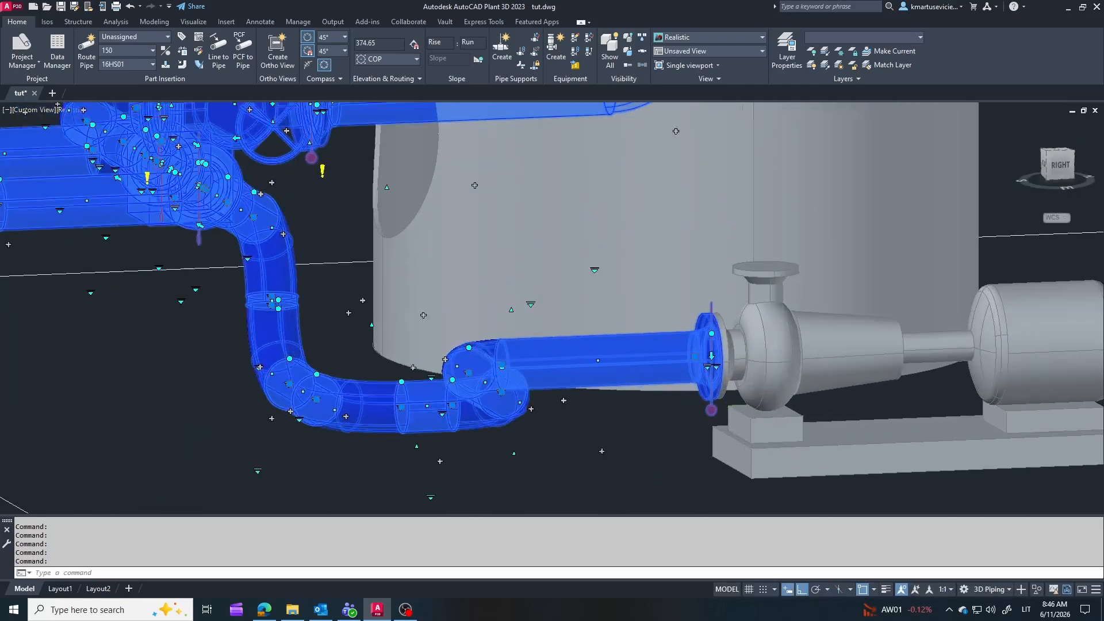
scroll(704, 494, down, 4)
scroll(702, 241, up, 3)
scroll(701, 241, down, 4)
shift+middle_drag(701, 241, 587, 390)
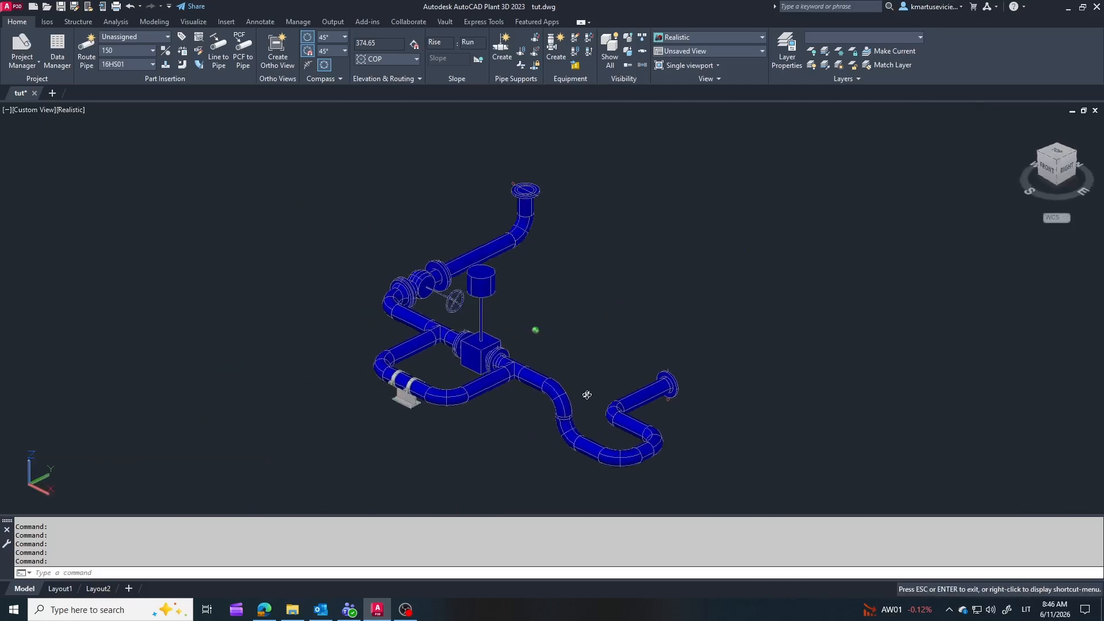
Step: Assign a new line number tag "tutorial" to the selected piping, clear the selection and close the properties
key(ctrl+1)
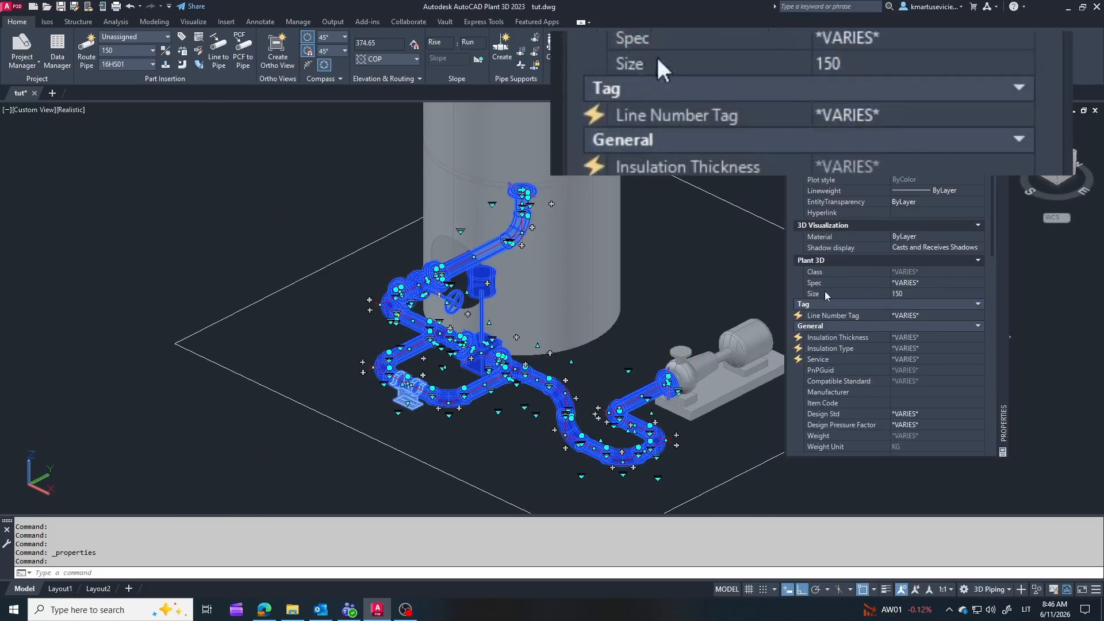
click(951, 315)
click(977, 315)
click(908, 325)
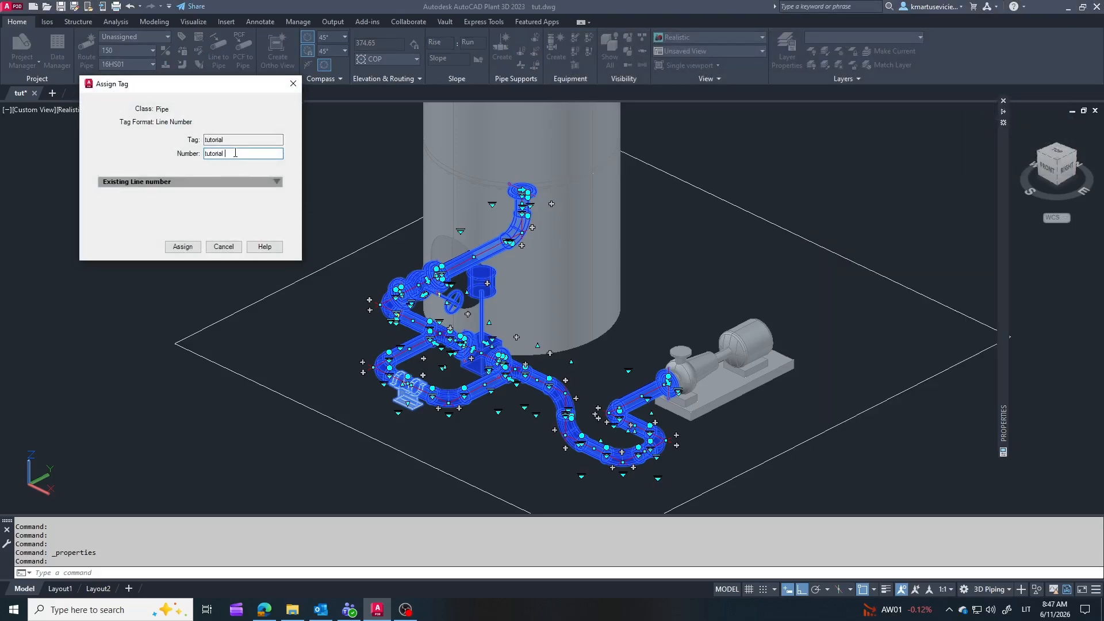
click(191, 252)
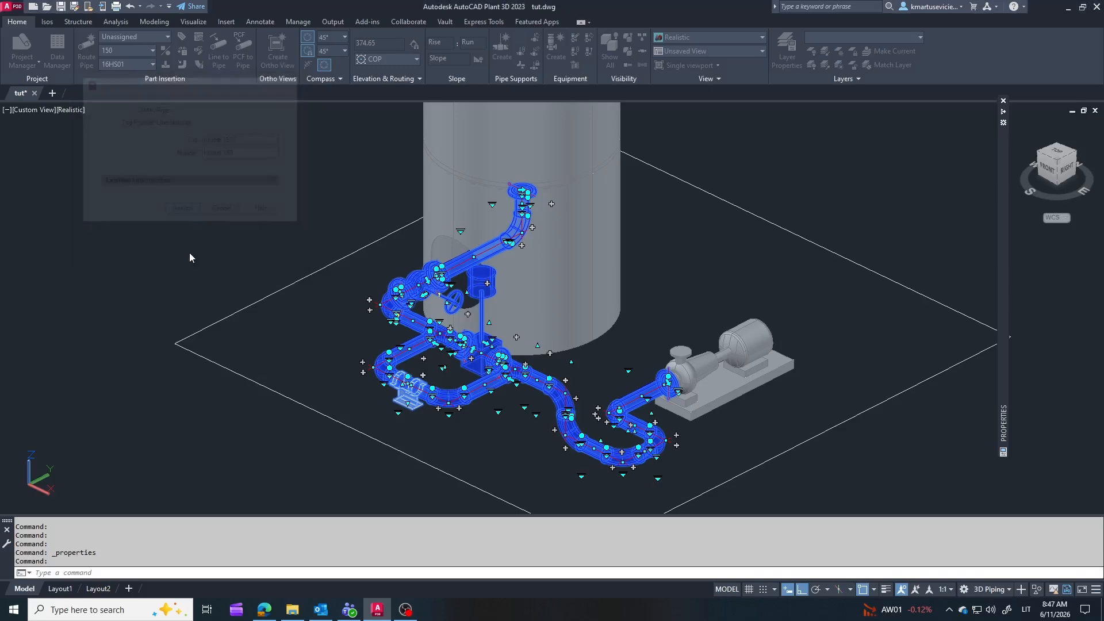
key(Escape)
click(1003, 101)
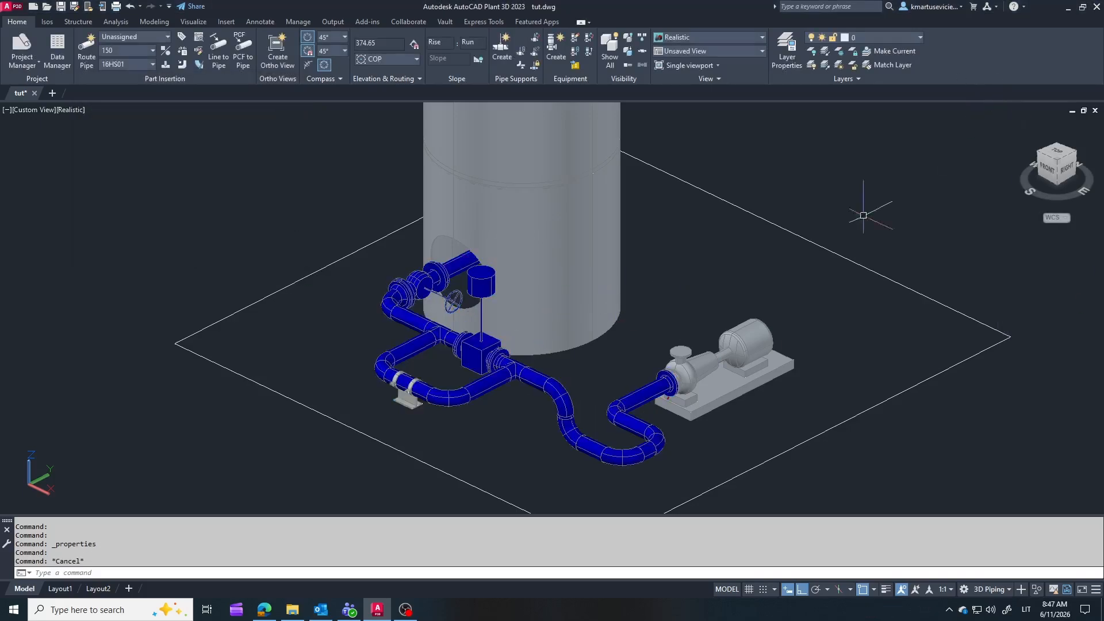
Step: Start an ortho view of the model in a new orthographic drawing named tutorial
scroll(770, 245, down, 3)
shift+middle_drag(710, 241, 776, 353)
scroll(822, 424, down, 2)
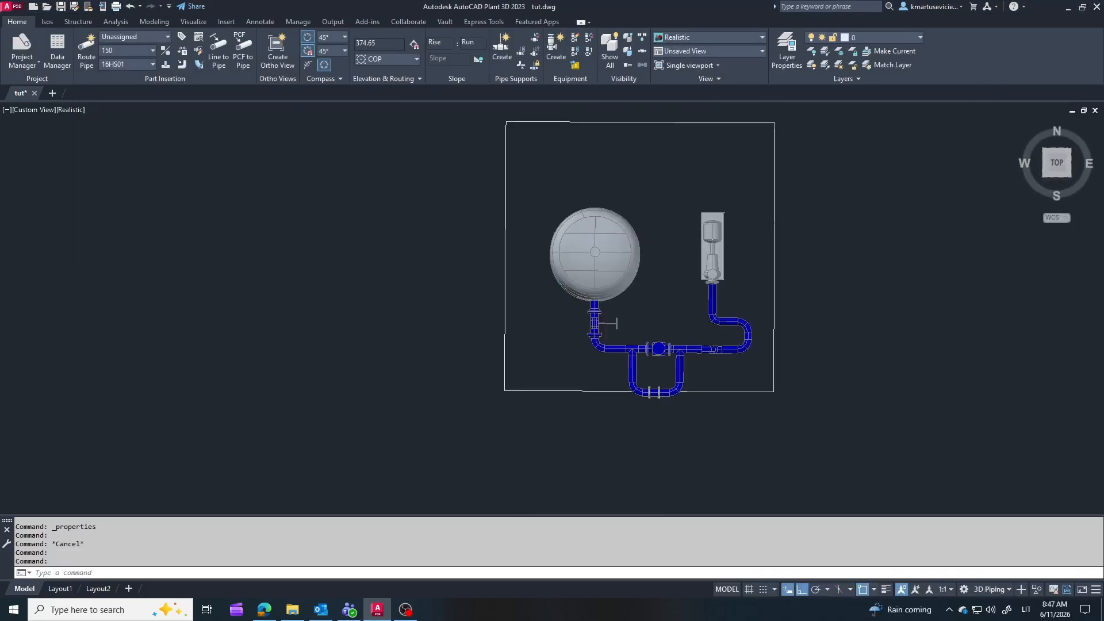
click(277, 52)
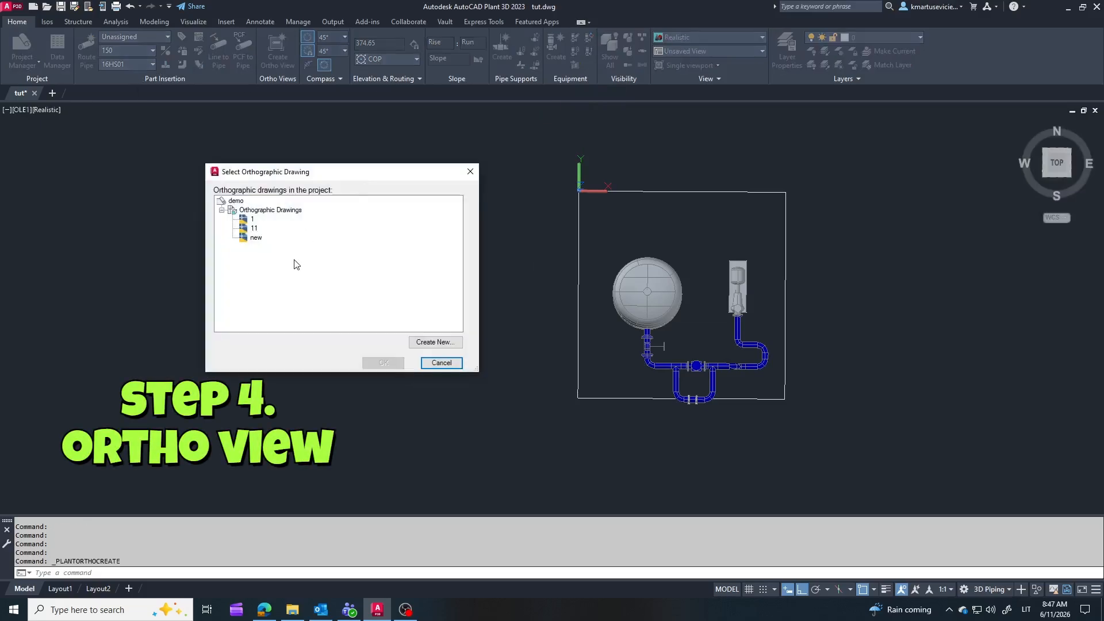
click(441, 342)
text(tu)
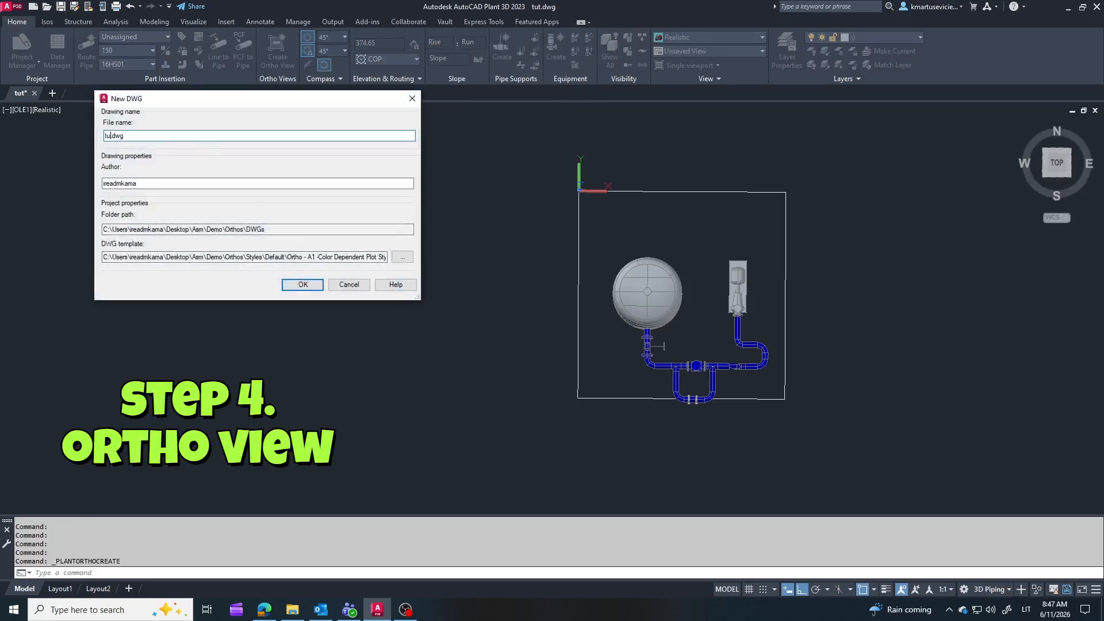
text(torial)
key(Return)
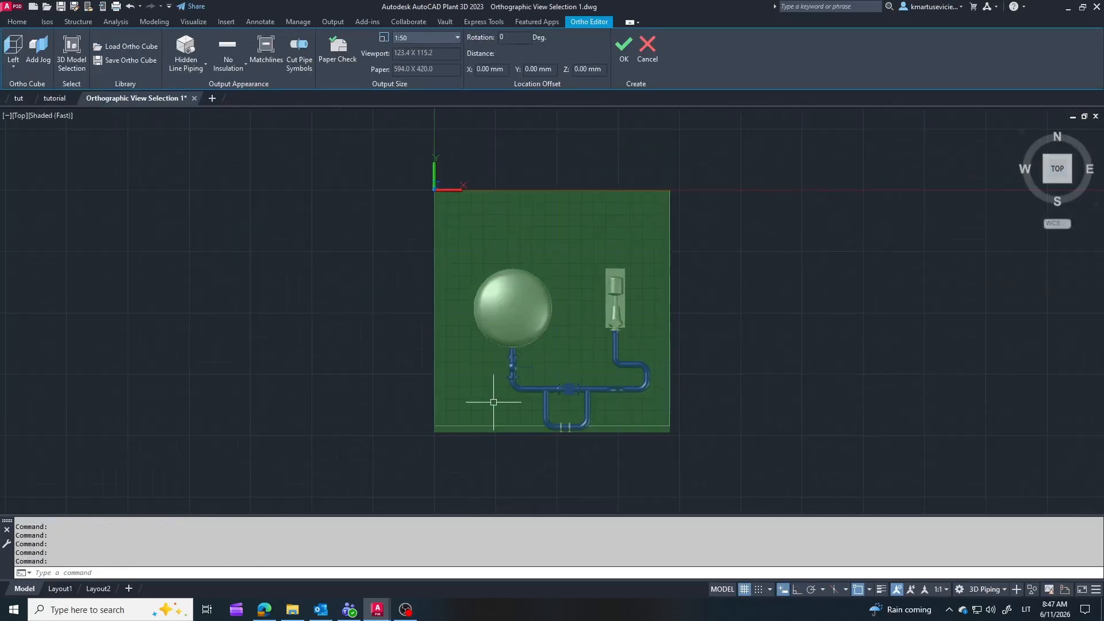
Step: Set the ortho cube direction to Top and the piping output to No Hidden Lines
click(13, 51)
click(50, 88)
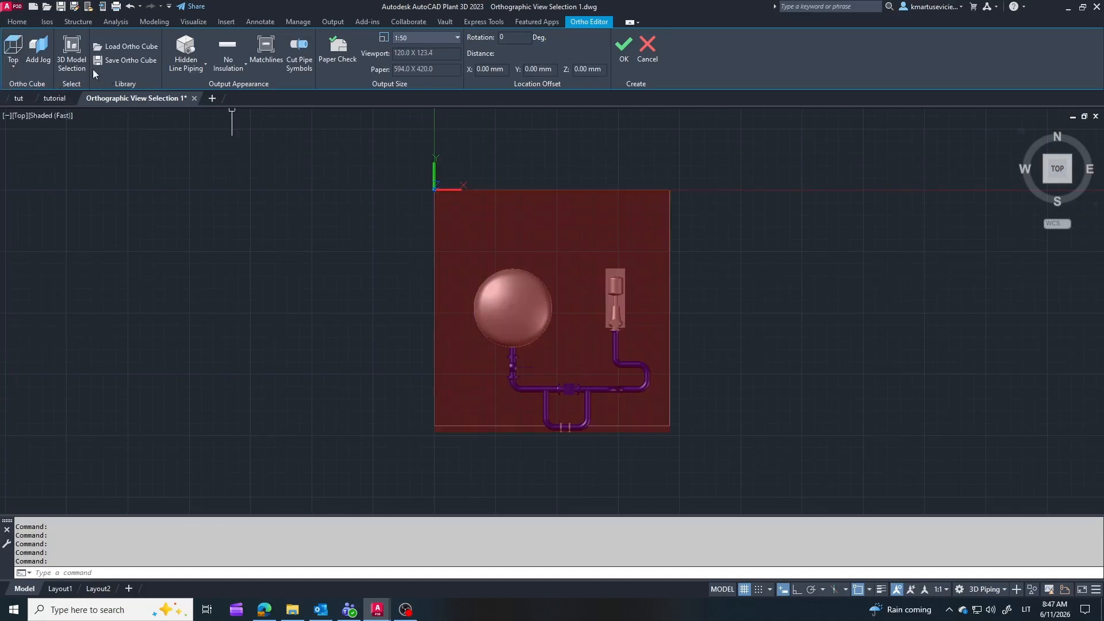
click(72, 57)
click(894, 217)
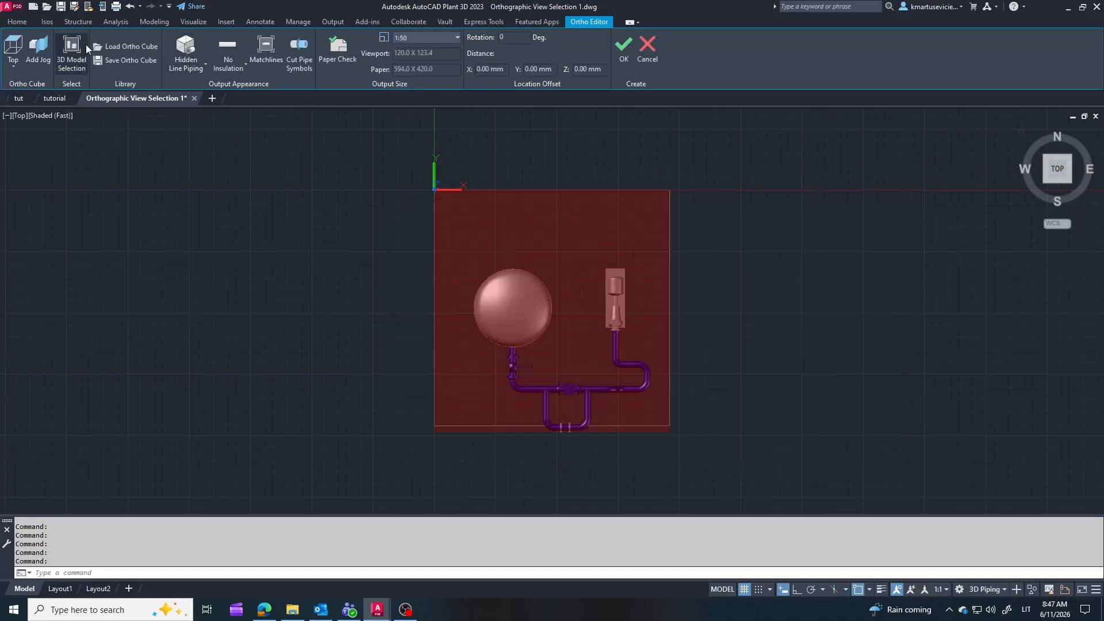
click(188, 62)
click(201, 89)
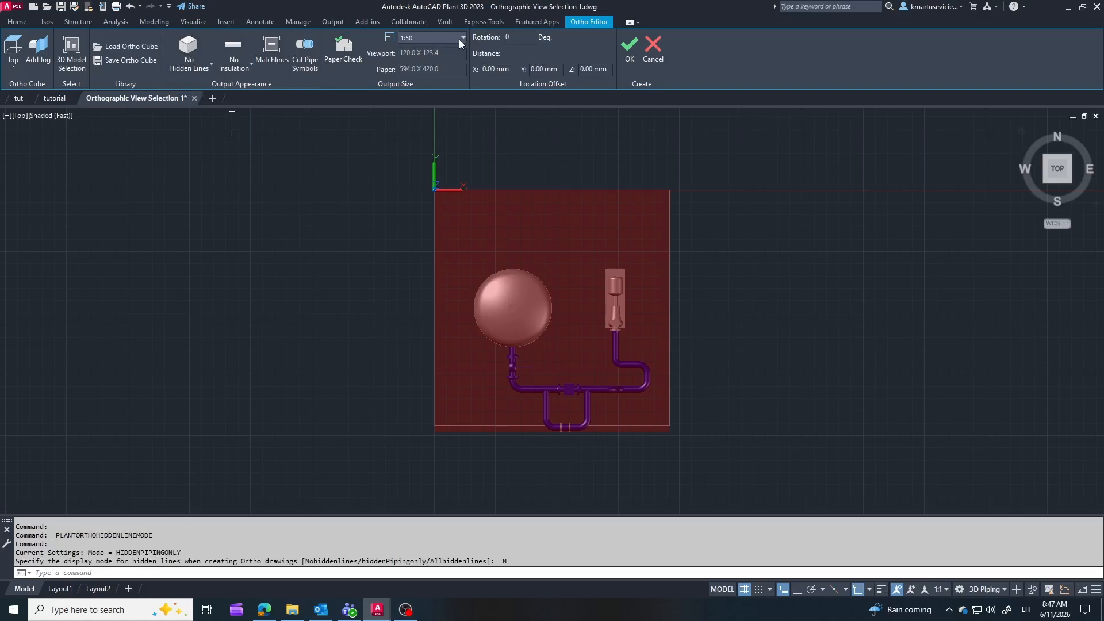
Step: Generate the top view at 1:50 and place it in the upper-left area of the A2 sheet
click(637, 53)
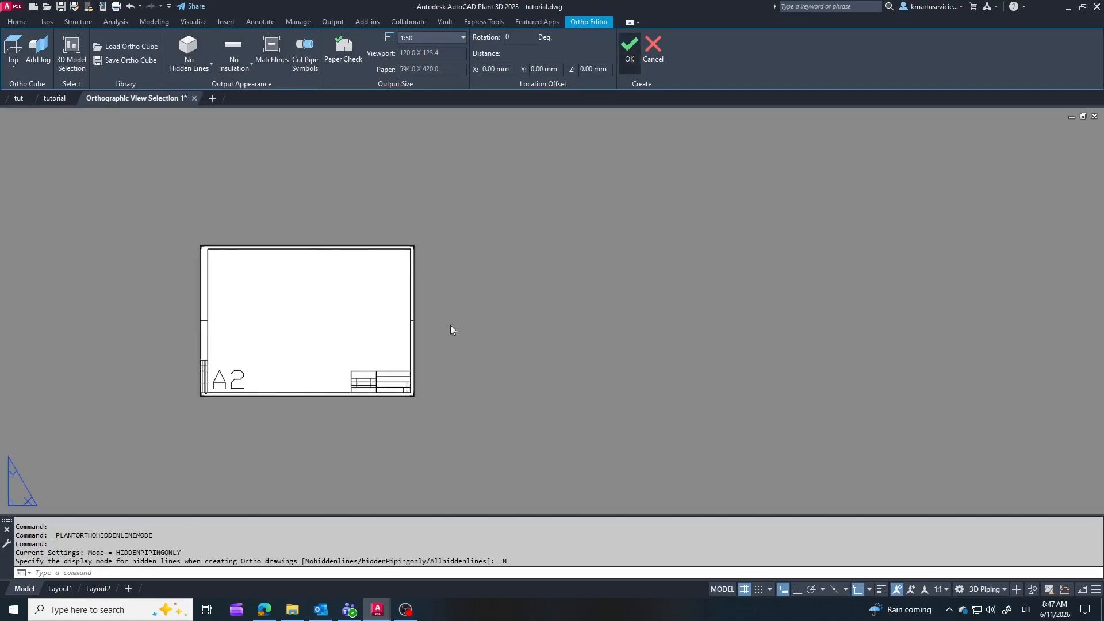
click(237, 316)
scroll(201, 369, up, 6)
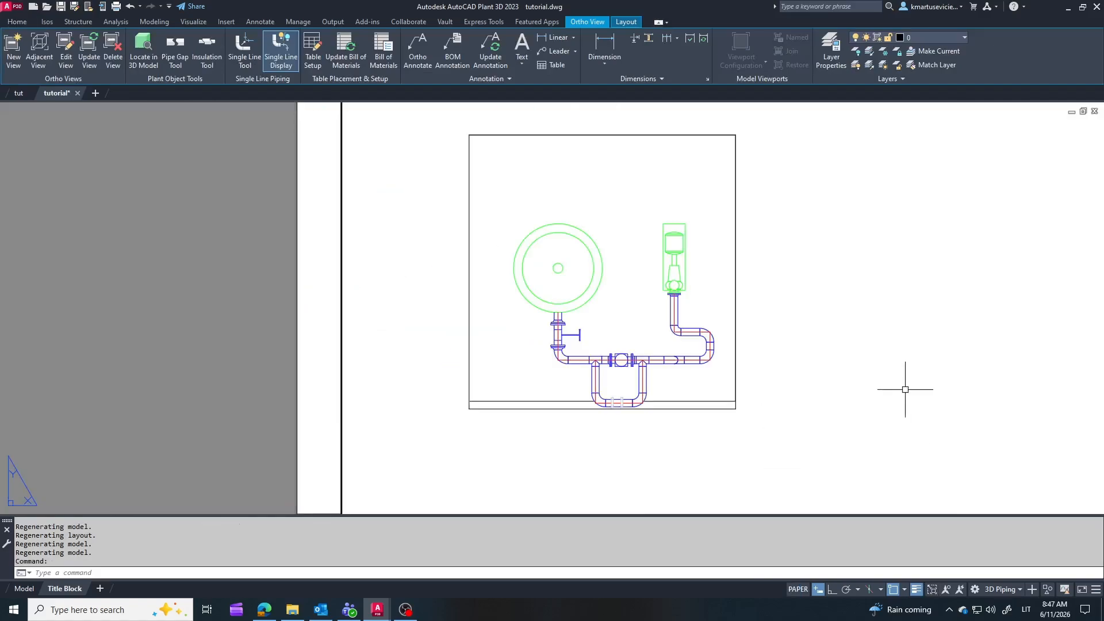
Step: Create an adjacent Front view from the top view and place it beside it on the sheet
scroll(741, 284, down, 1)
click(738, 283)
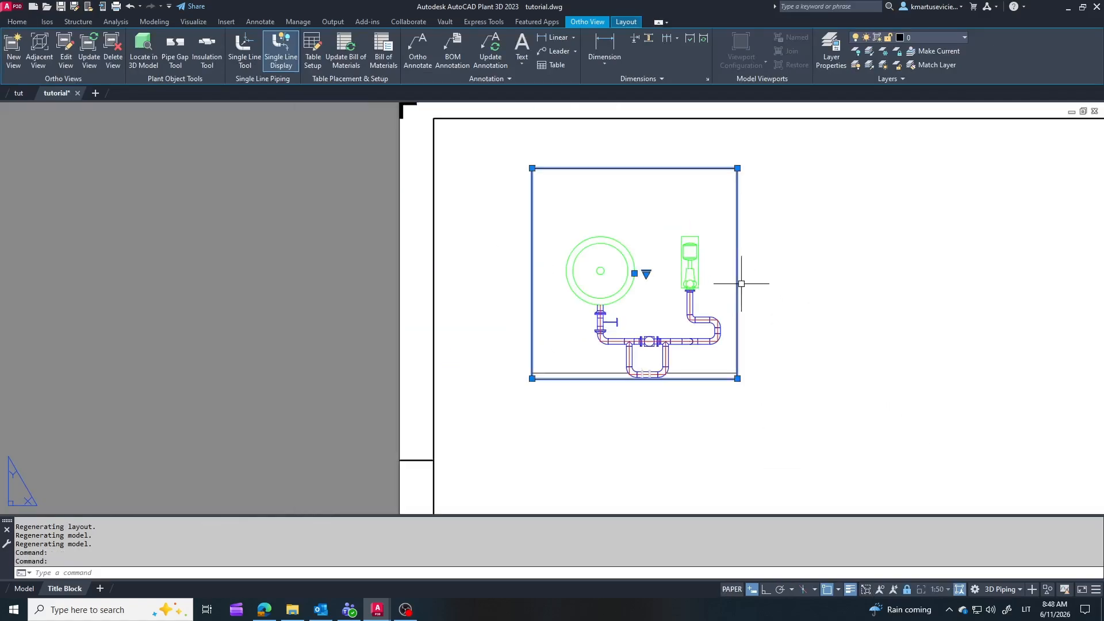
click(39, 50)
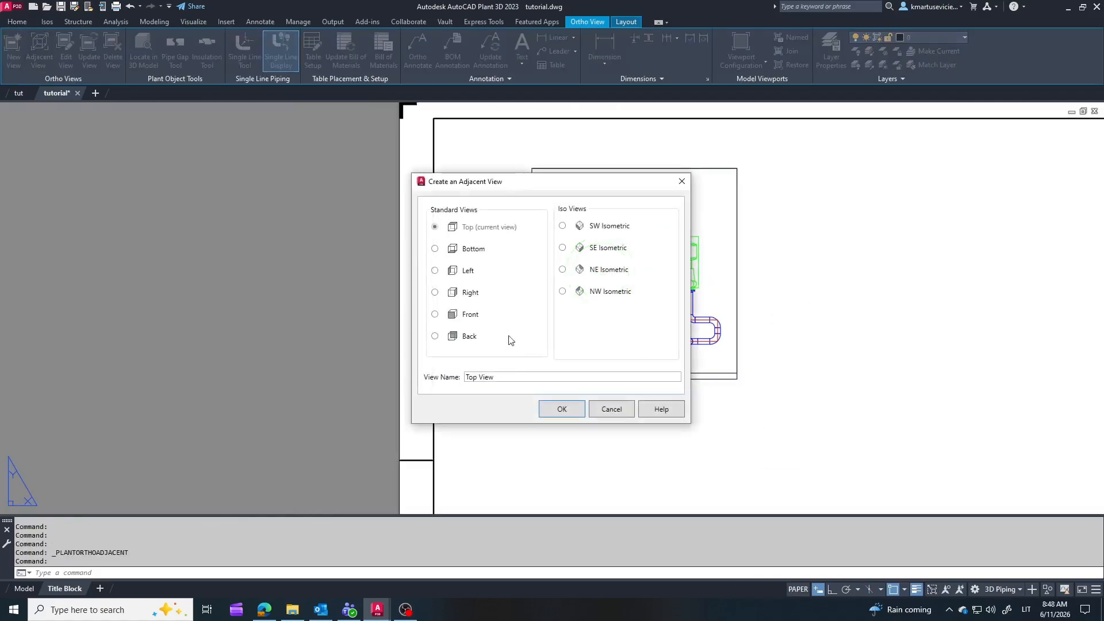
click(578, 414)
click(650, 353)
scroll(749, 387, up, 6)
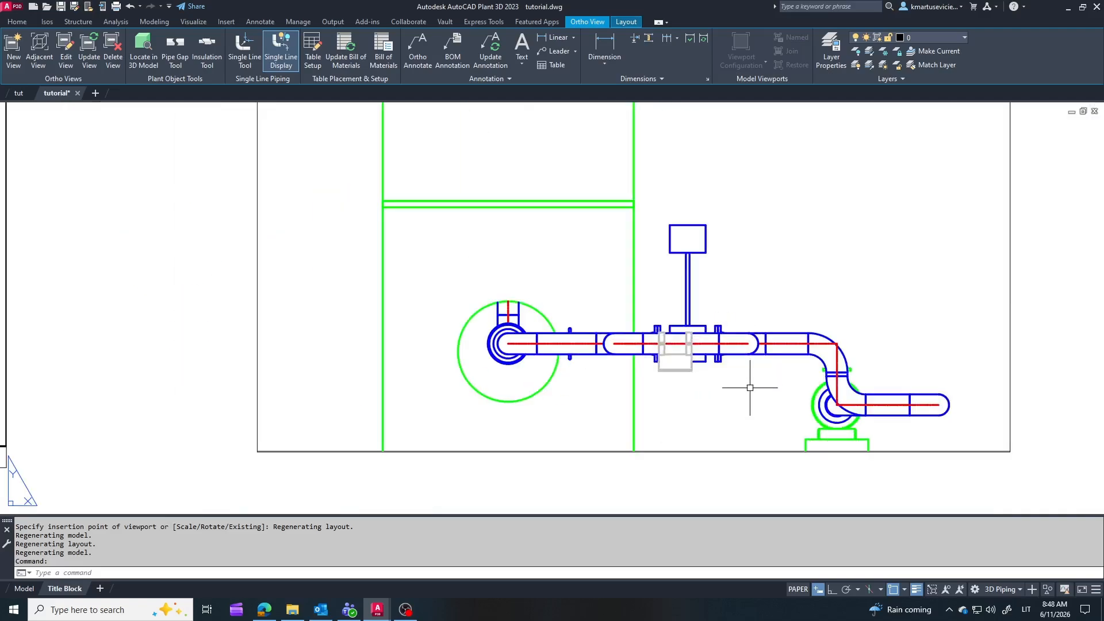
Step: Create an adjacent Right view from the top view and place it beyond the front view in the same row
scroll(749, 387, down, 6)
click(493, 282)
click(39, 50)
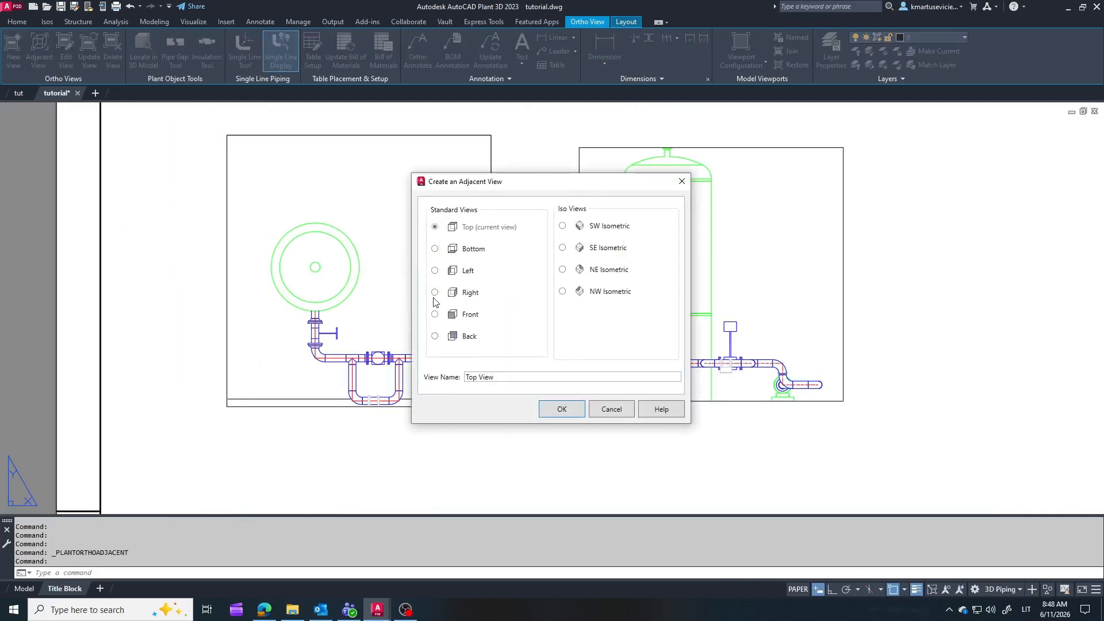
click(562, 408)
click(690, 361)
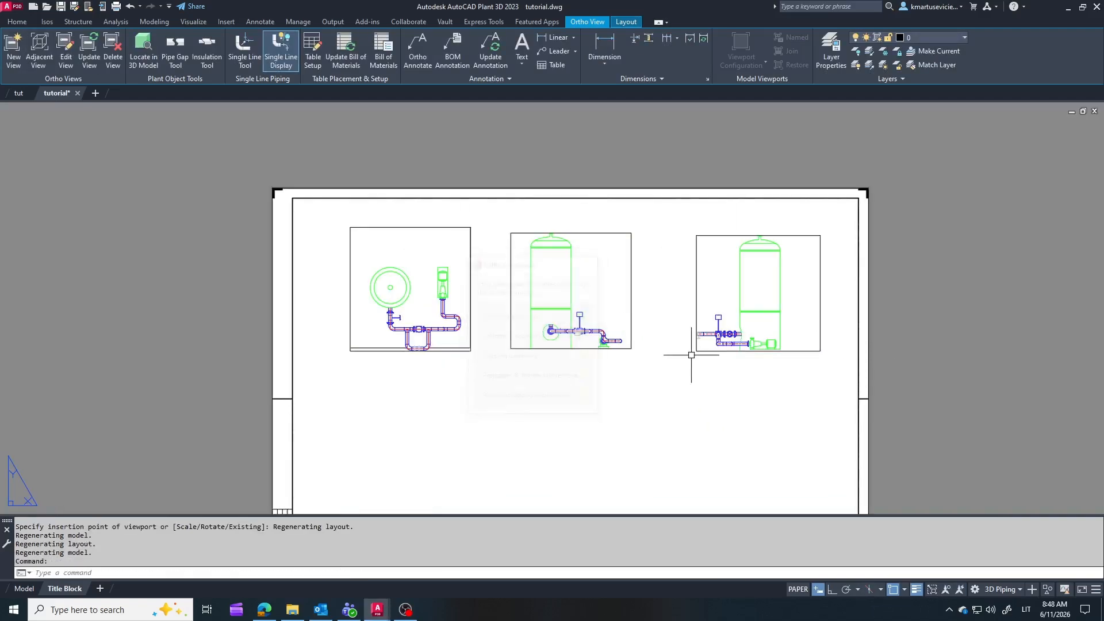
Step: In the tut 3D model, route a vertical branch pipe upward from the middle of the pipe at the pump nozzle and save the model
scroll(743, 359, up, 6)
scroll(744, 359, down, 8)
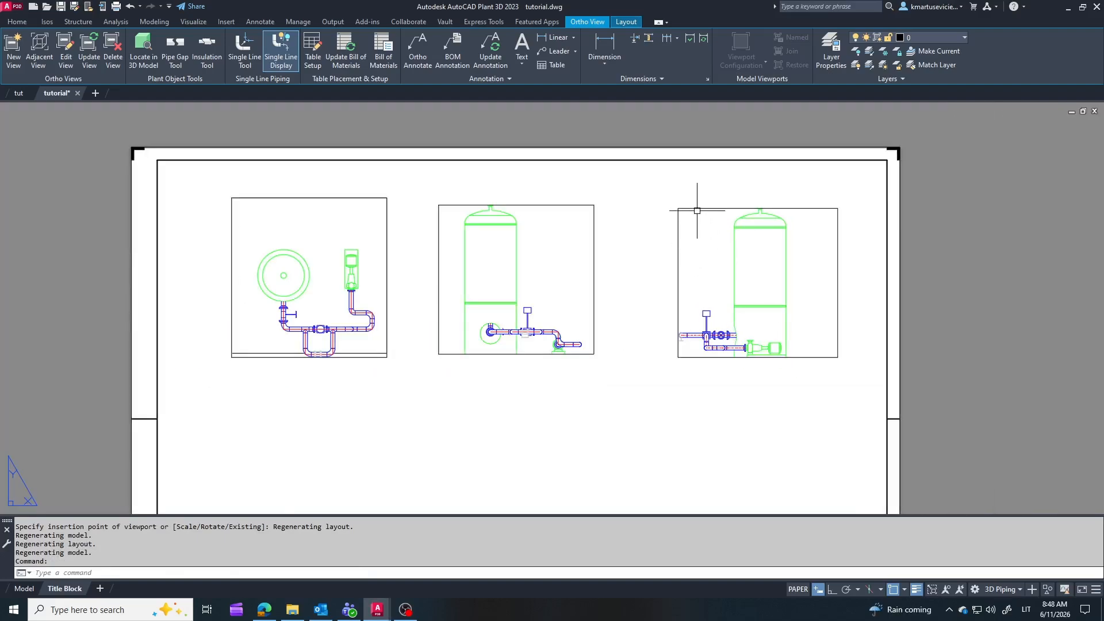
click(19, 93)
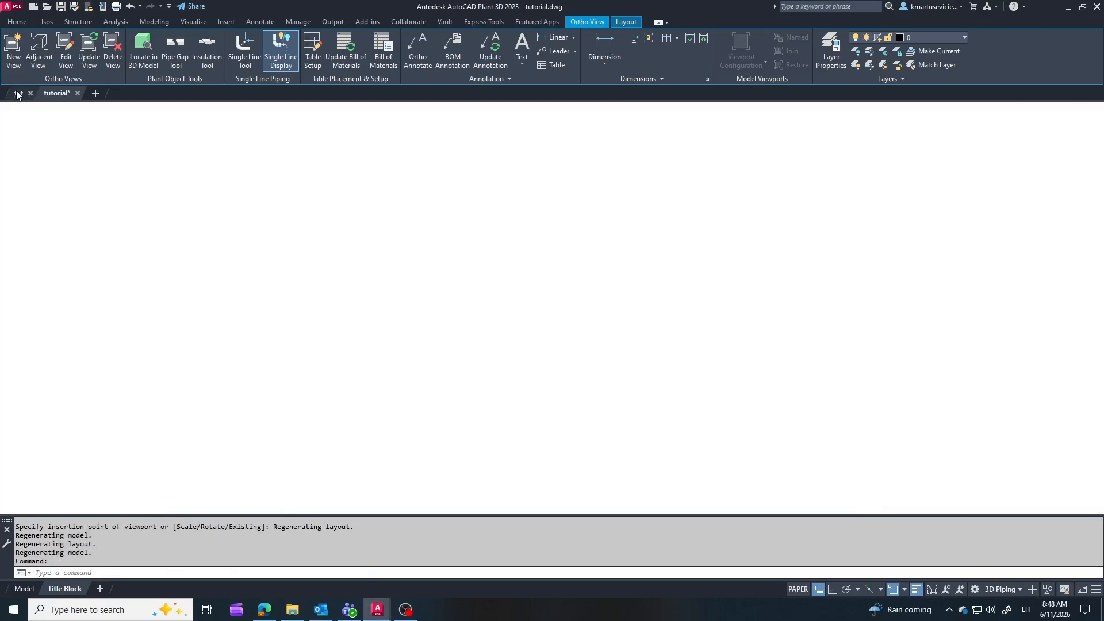
shift+middle_drag(711, 353, 690, 288)
scroll(739, 342, up, 6)
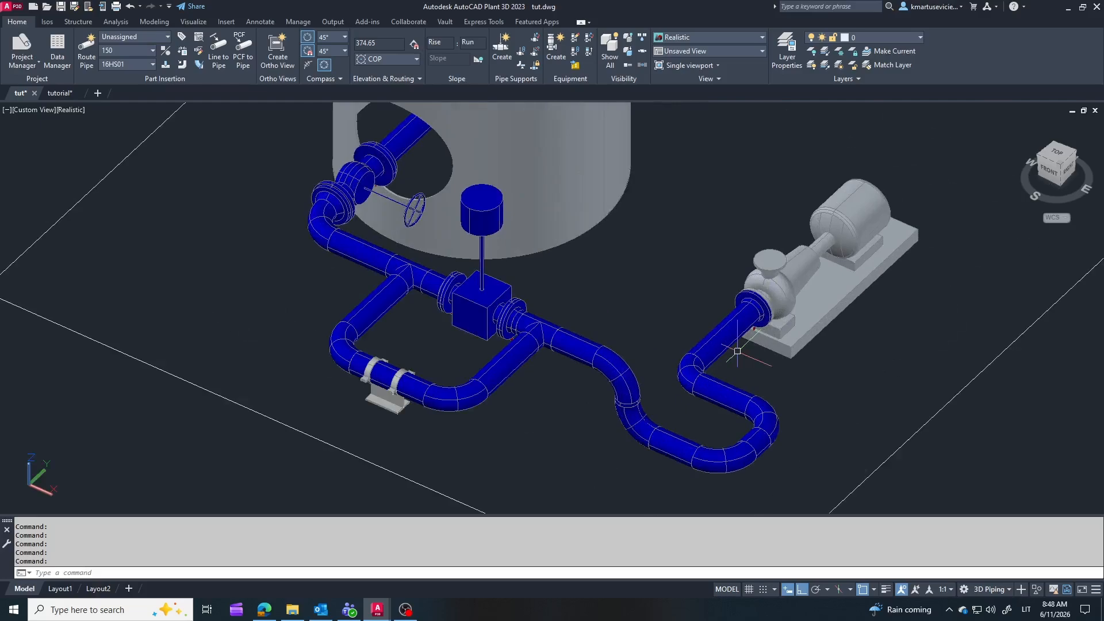
click(732, 331)
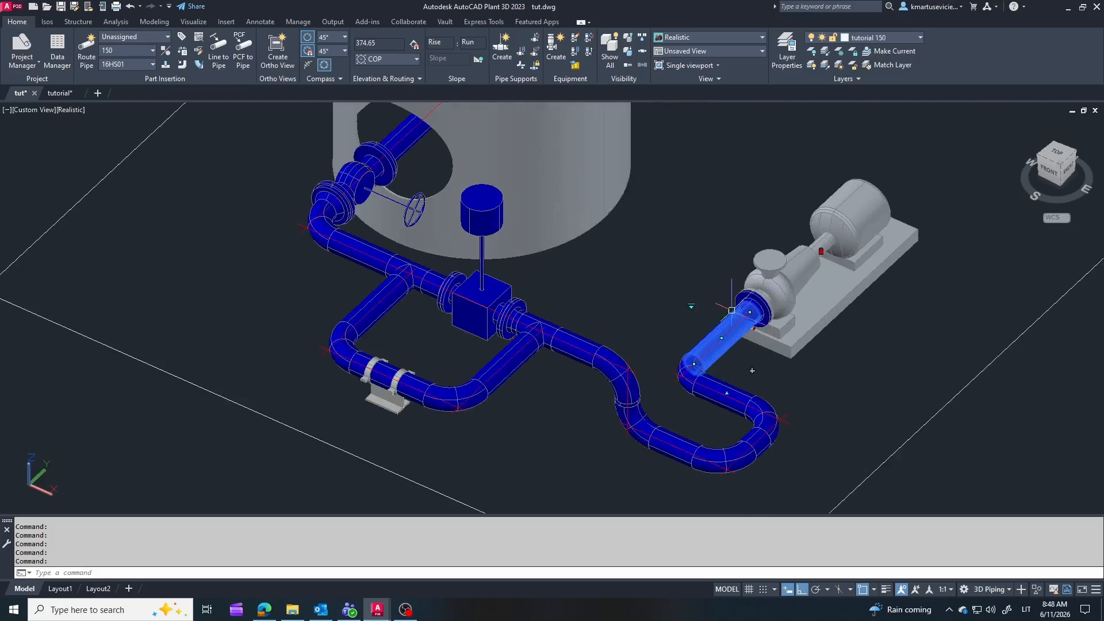
click(752, 371)
click(720, 246)
click(735, 158)
key(Escape)
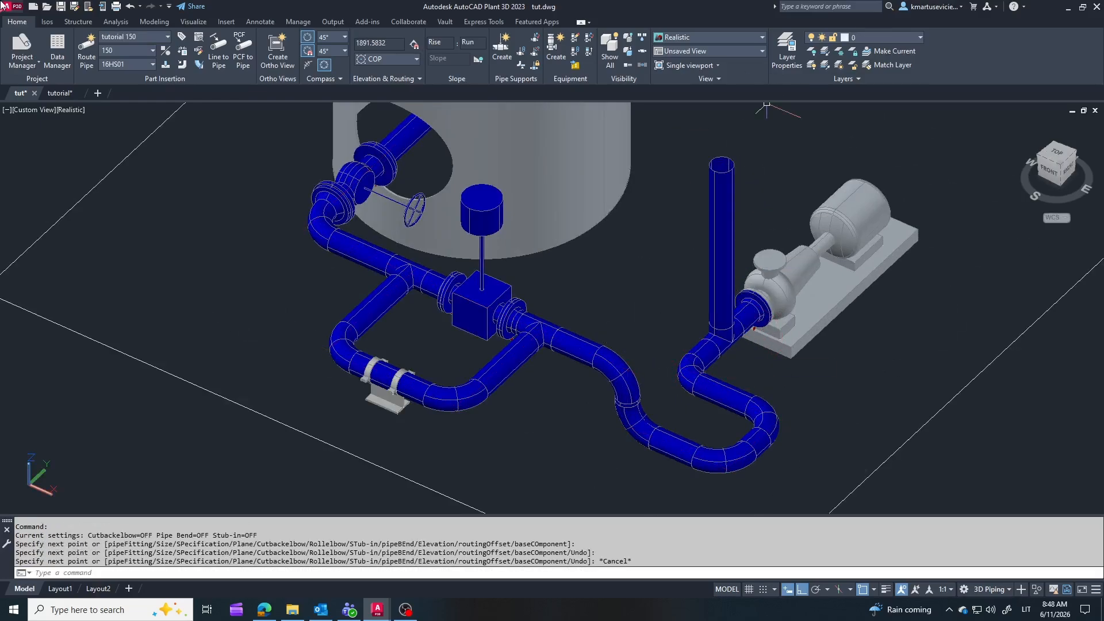
click(60, 6)
Step: Update the Top, Front and Right ortho views in the tutorial drawing from the changed model
click(60, 92)
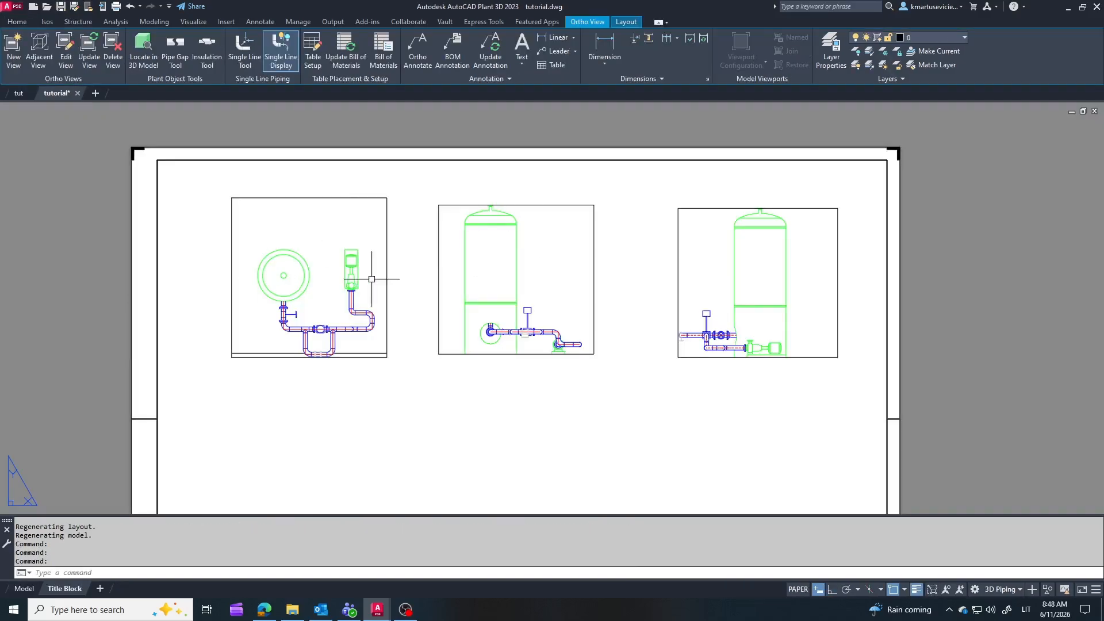
click(89, 52)
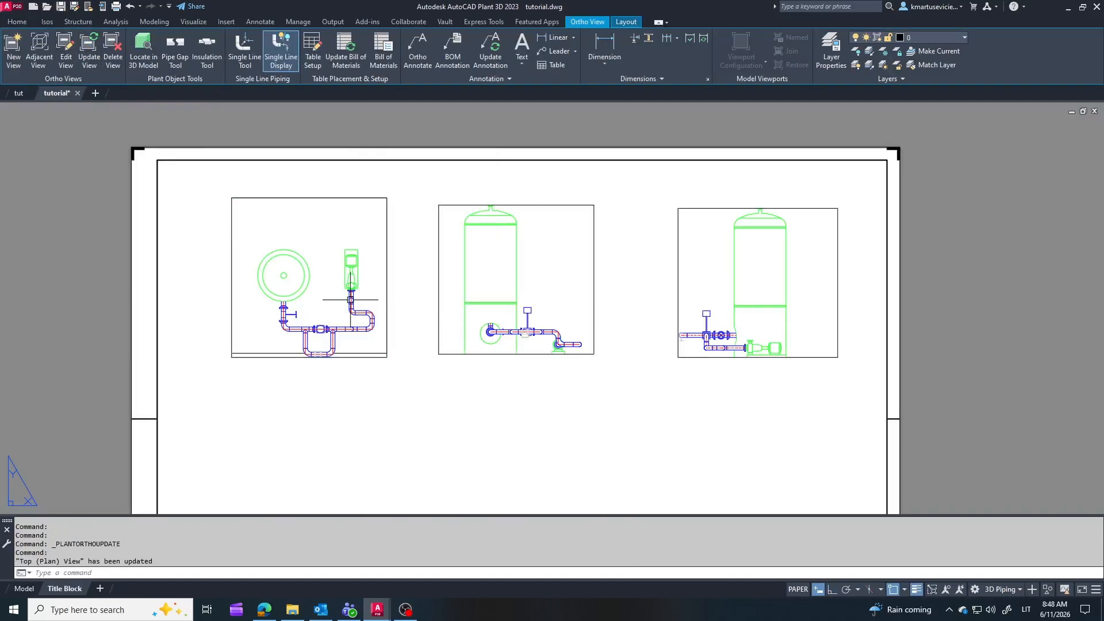
click(539, 355)
click(89, 52)
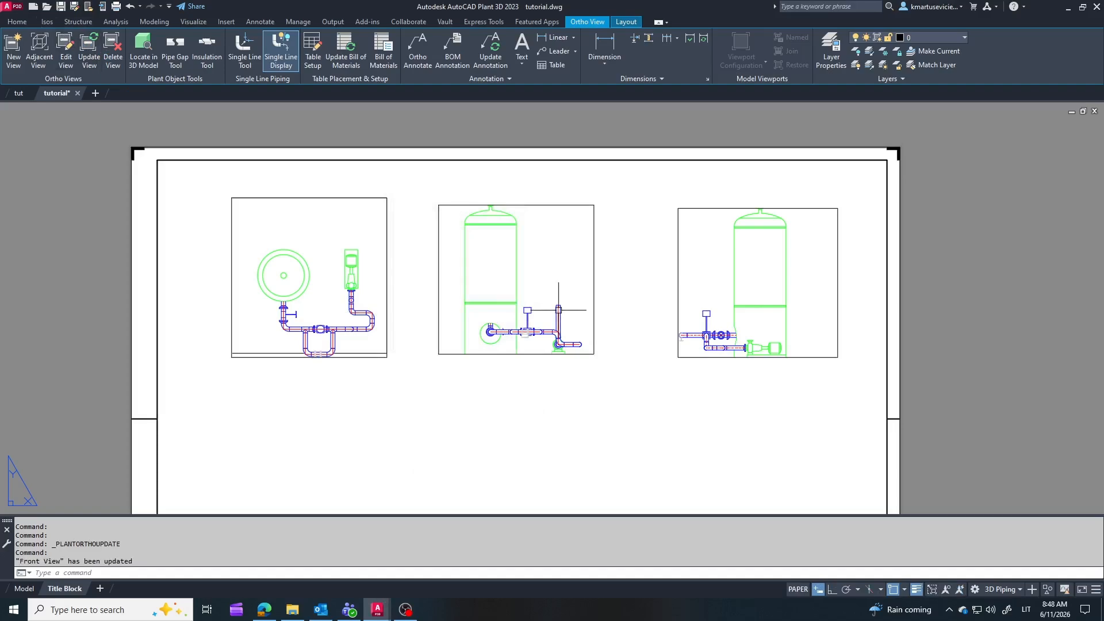
click(801, 357)
click(89, 52)
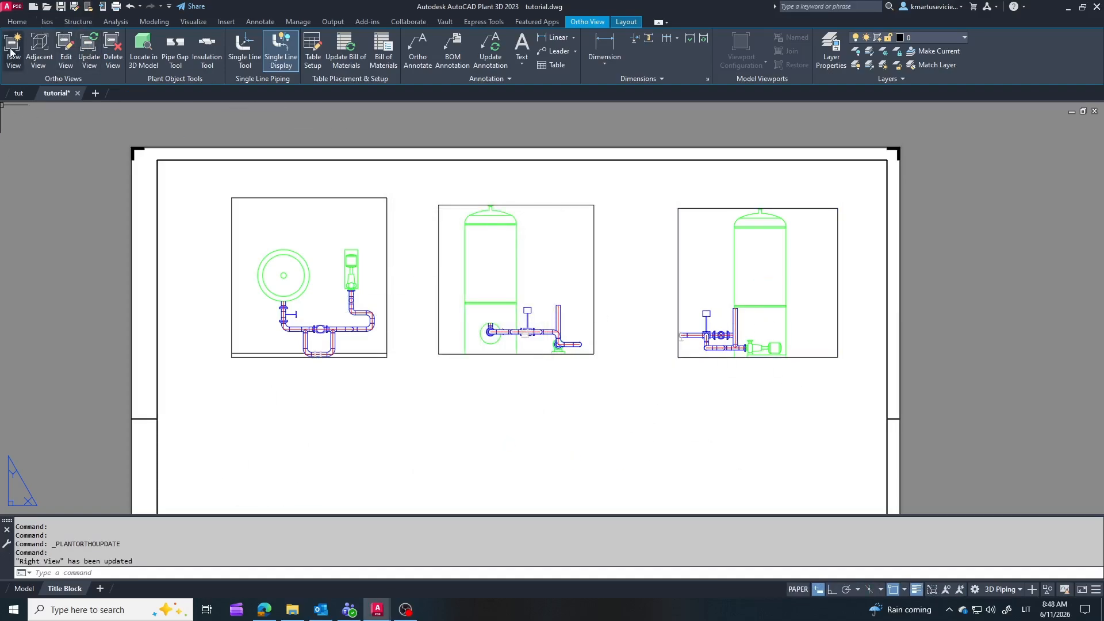
Step: Dimension the horizontal pipe run between its two end elbows in the top view, placing the dimension below the view
click(263, 23)
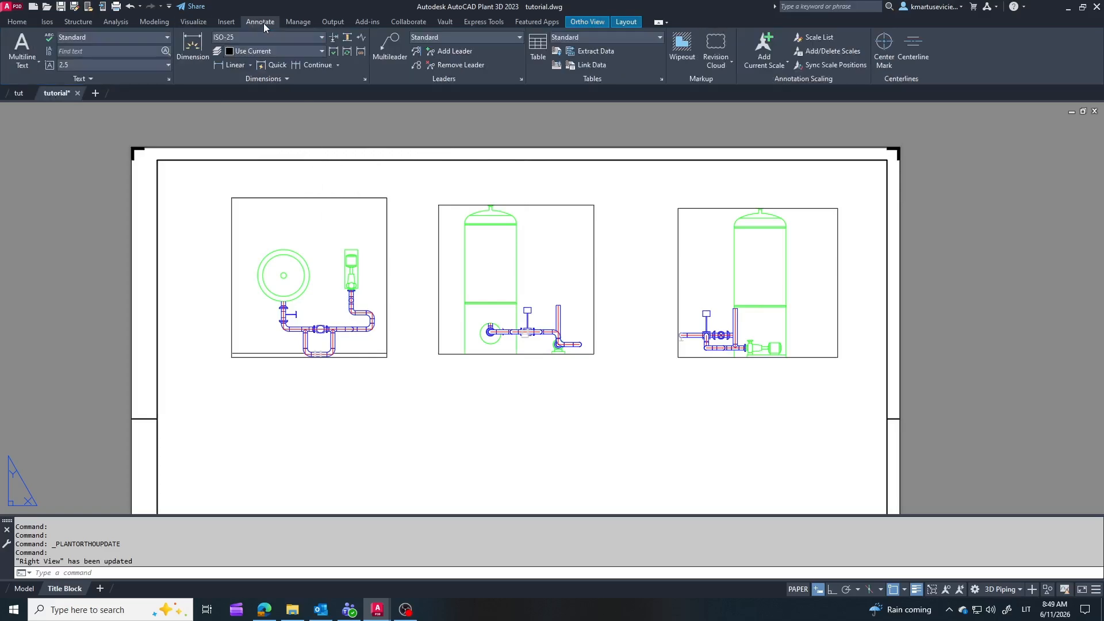
click(189, 49)
scroll(382, 345, up, 3)
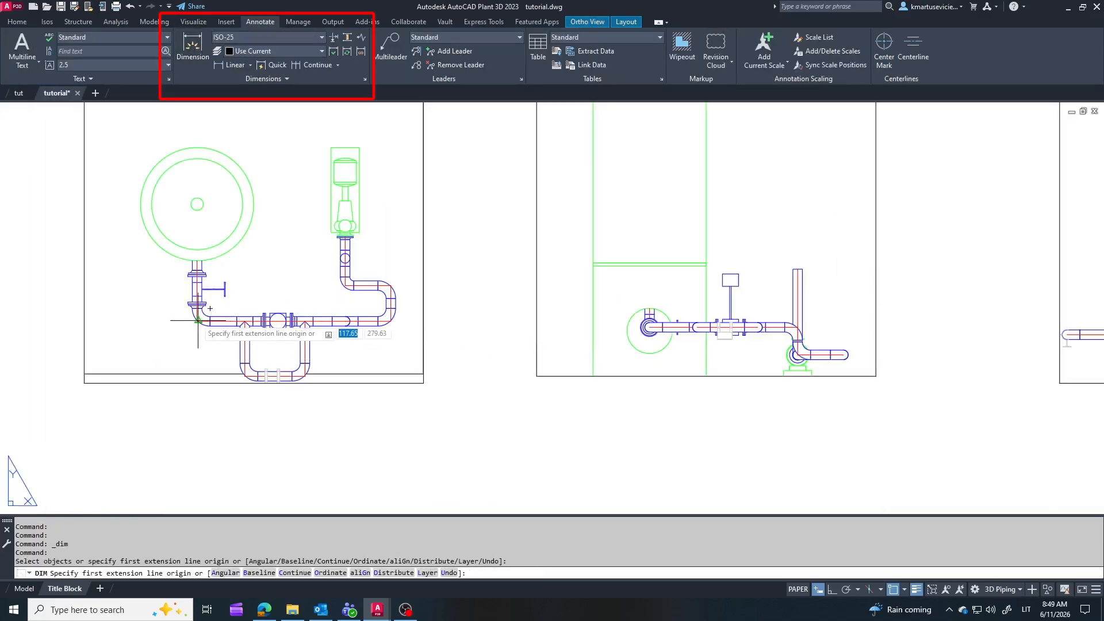
click(197, 318)
click(390, 321)
click(373, 425)
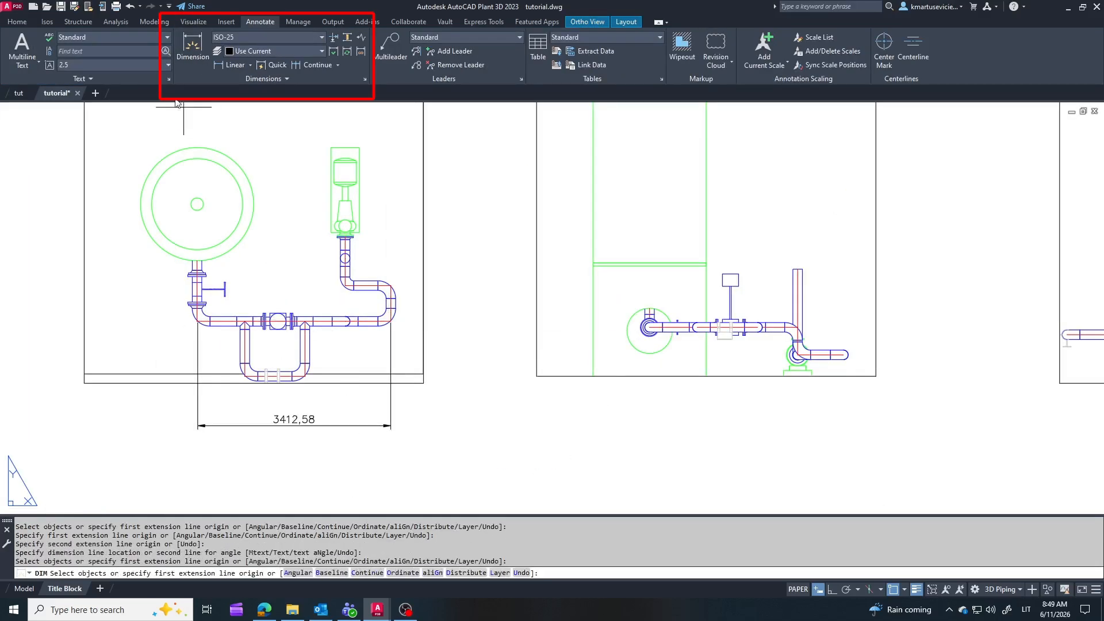
Step: Add a diameter dimension to the vessel's outer circle in the top view, with its text outside the view frame
click(249, 65)
click(242, 226)
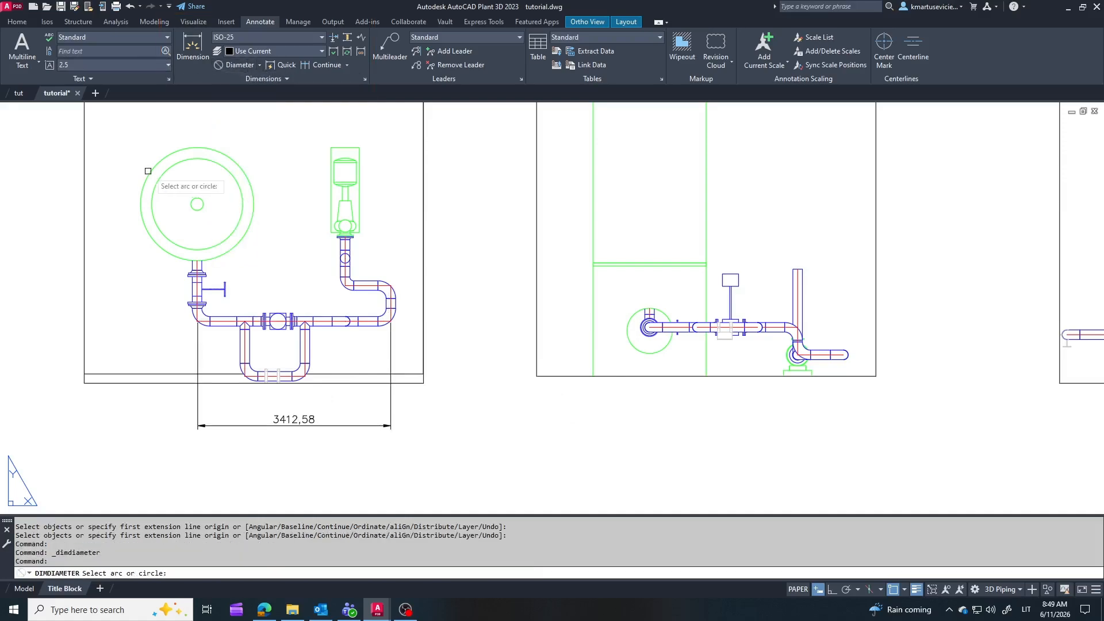
click(247, 171)
scroll(311, 229, down, 5)
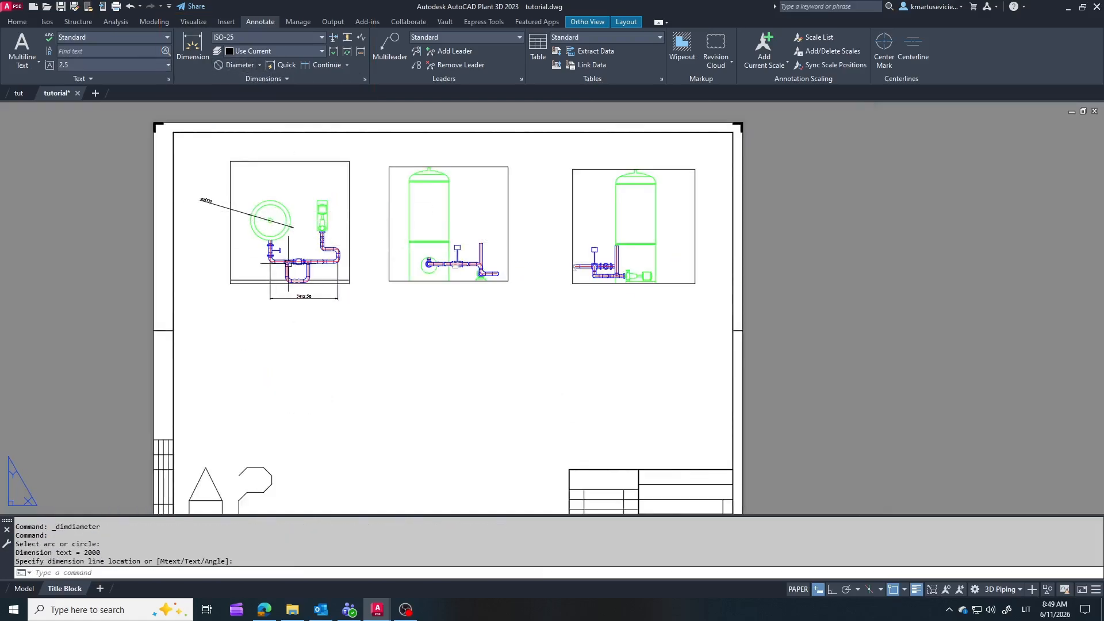
Step: Add the multiline text "Plan" above the top view and move it closer to the view frame
click(32, 43)
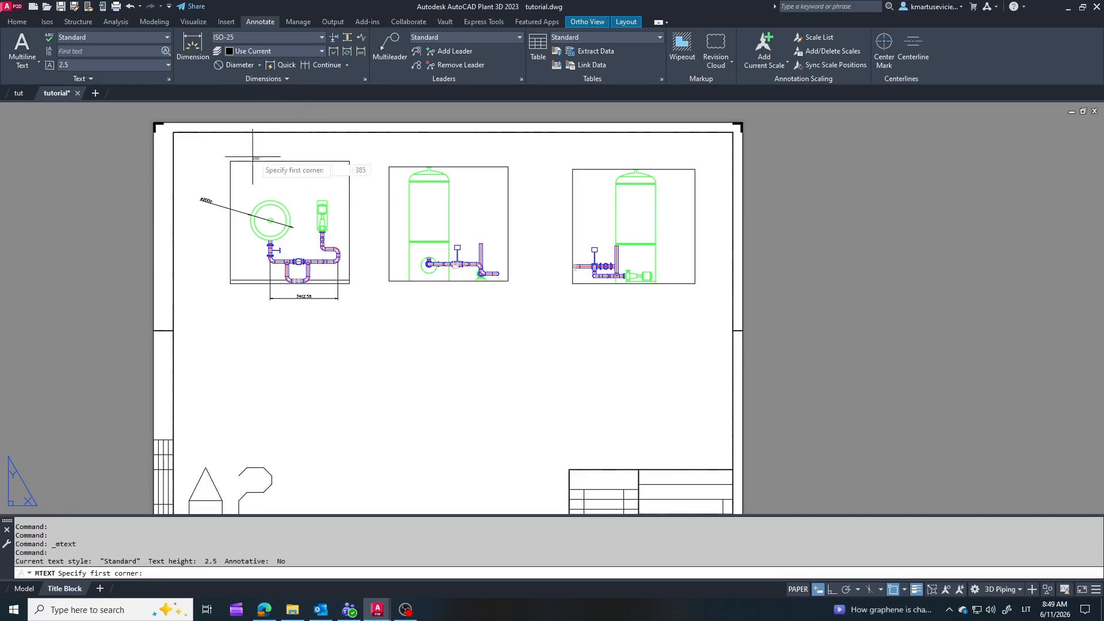
click(260, 140)
click(340, 154)
text(Plan)
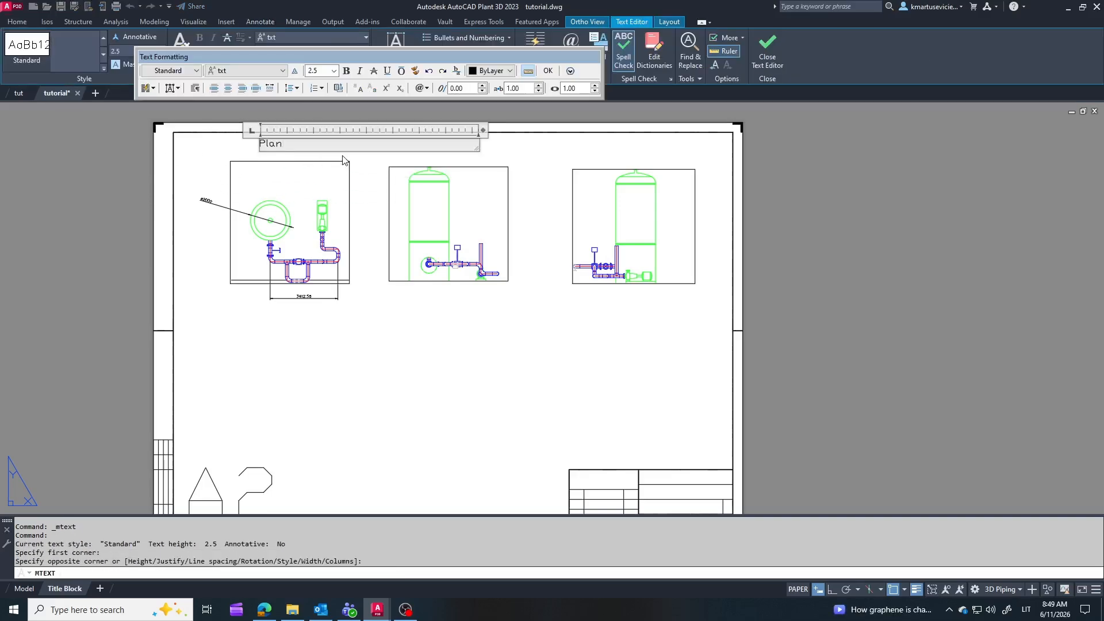
click(208, 174)
scroll(252, 137, up, 5)
click(285, 148)
click(281, 148)
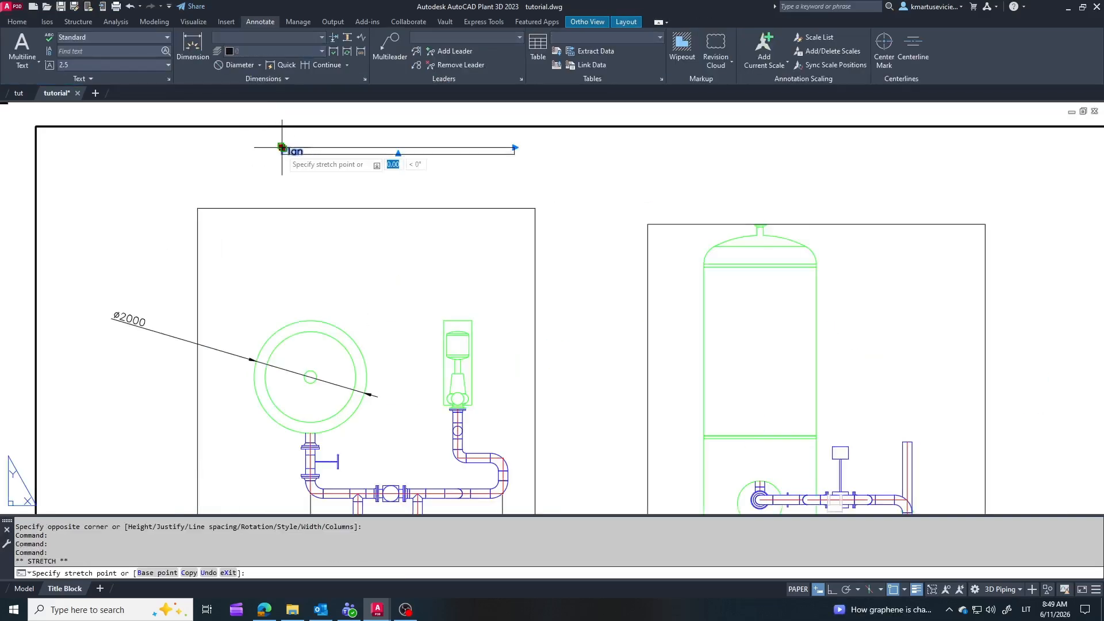
click(282, 169)
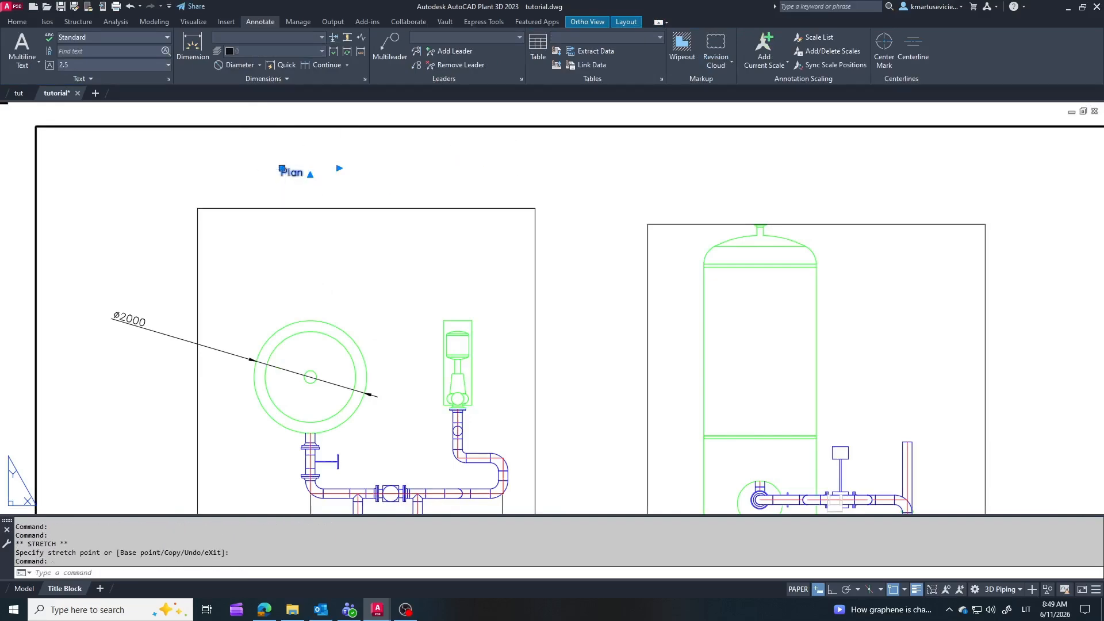
Step: Change the top view's title text to "Plan M1:50" and widen its text box to fit on one line
double_click(293, 173)
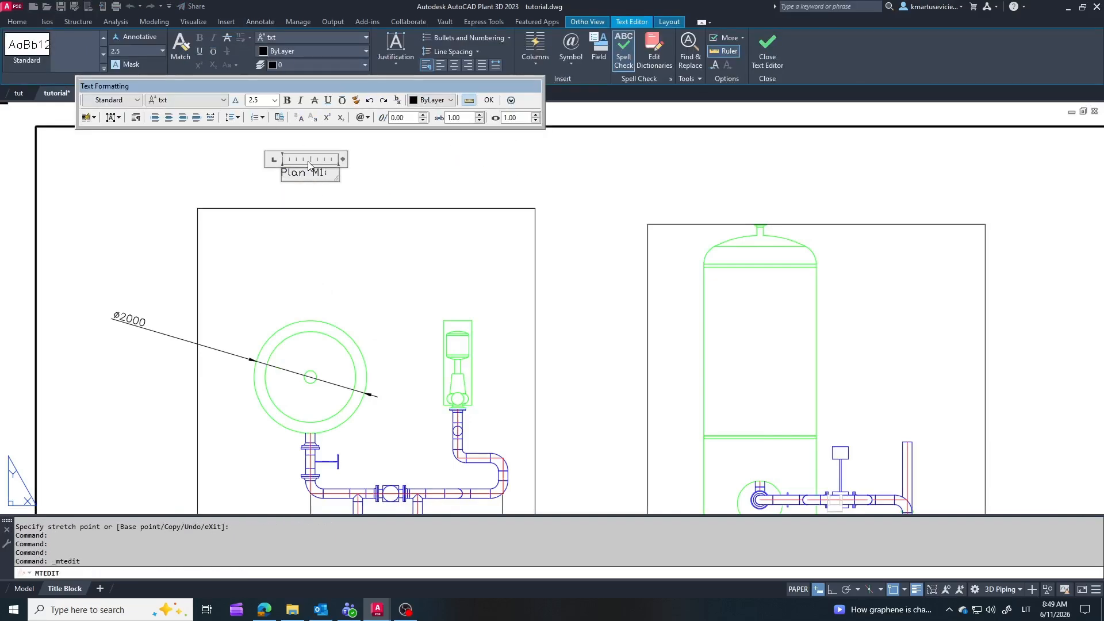
drag(342, 160, 418, 160)
click(419, 176)
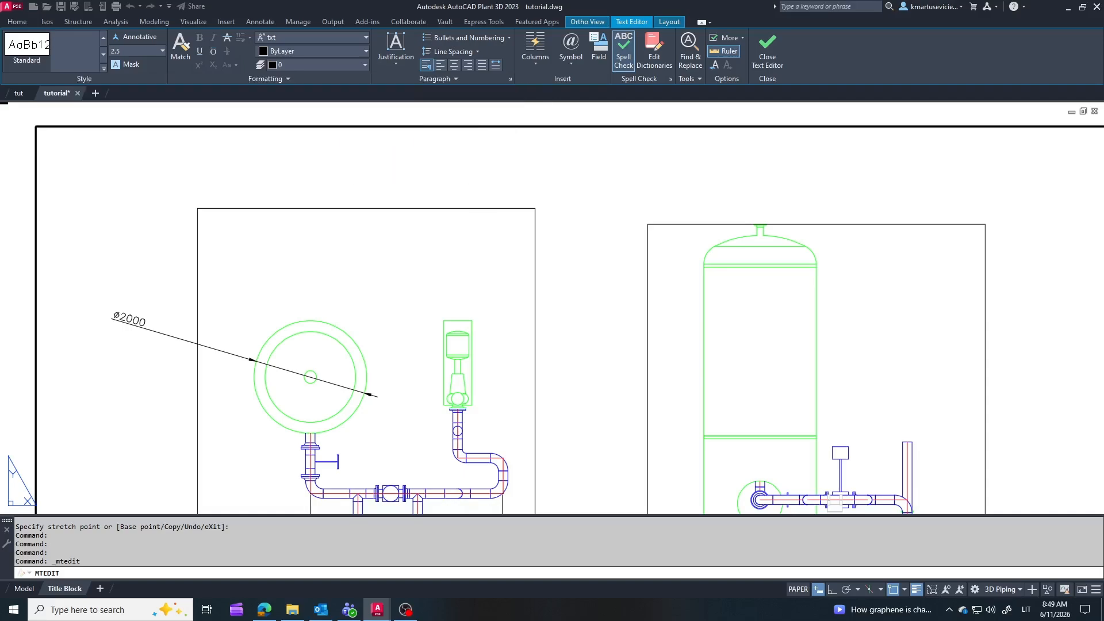
Step: Set the text height of the "Plan M1:50" title to 5 in its properties
click(321, 172)
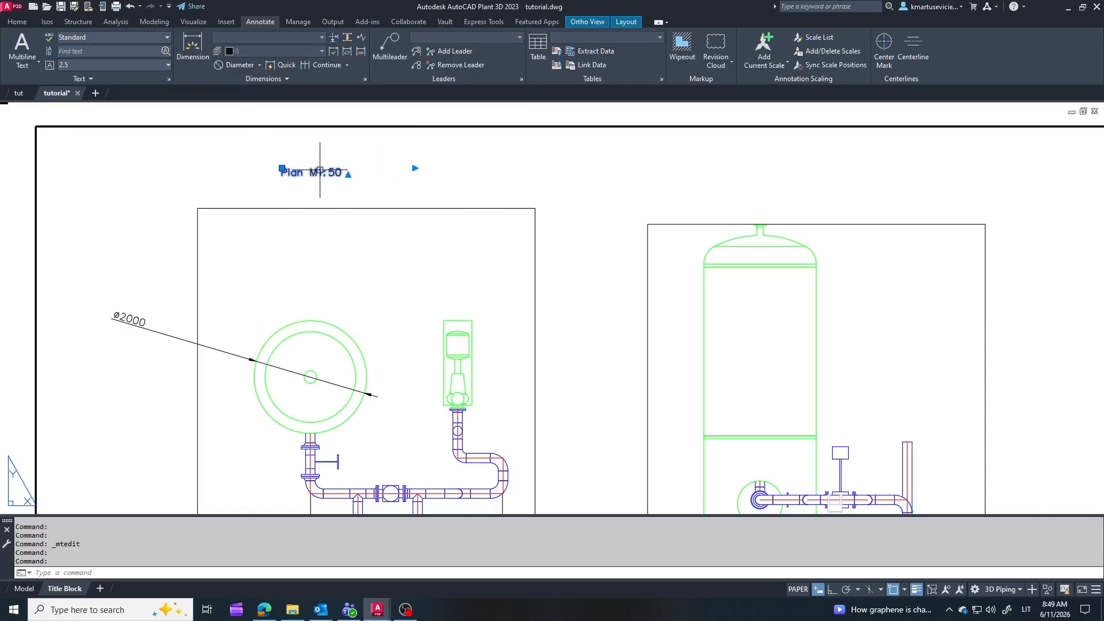
right_click(290, 164)
click(321, 469)
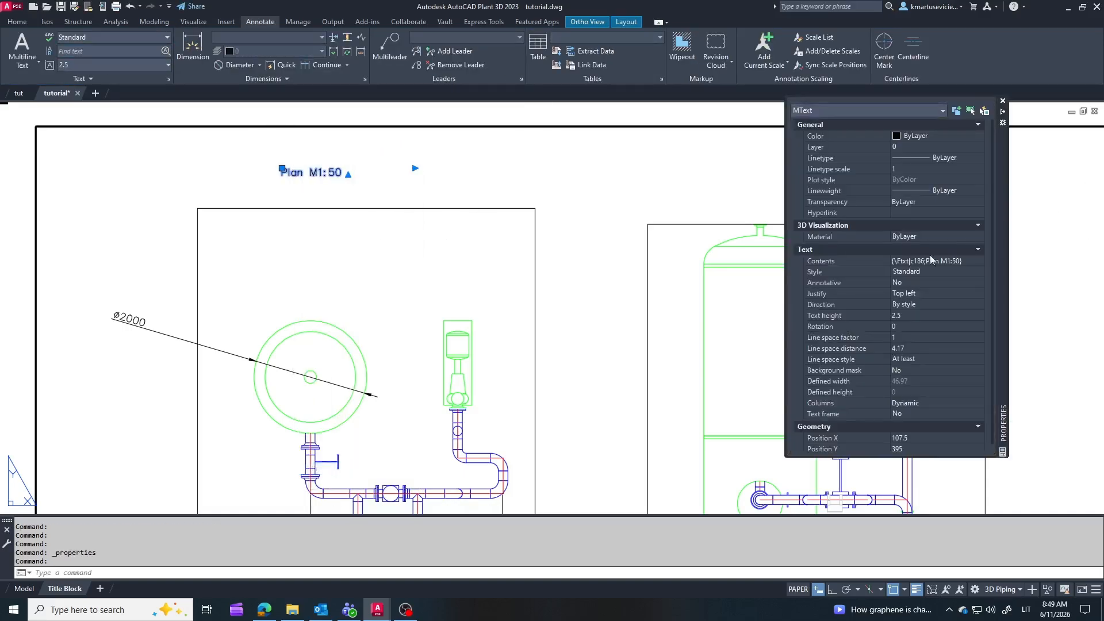
text(5)
key(Tab)
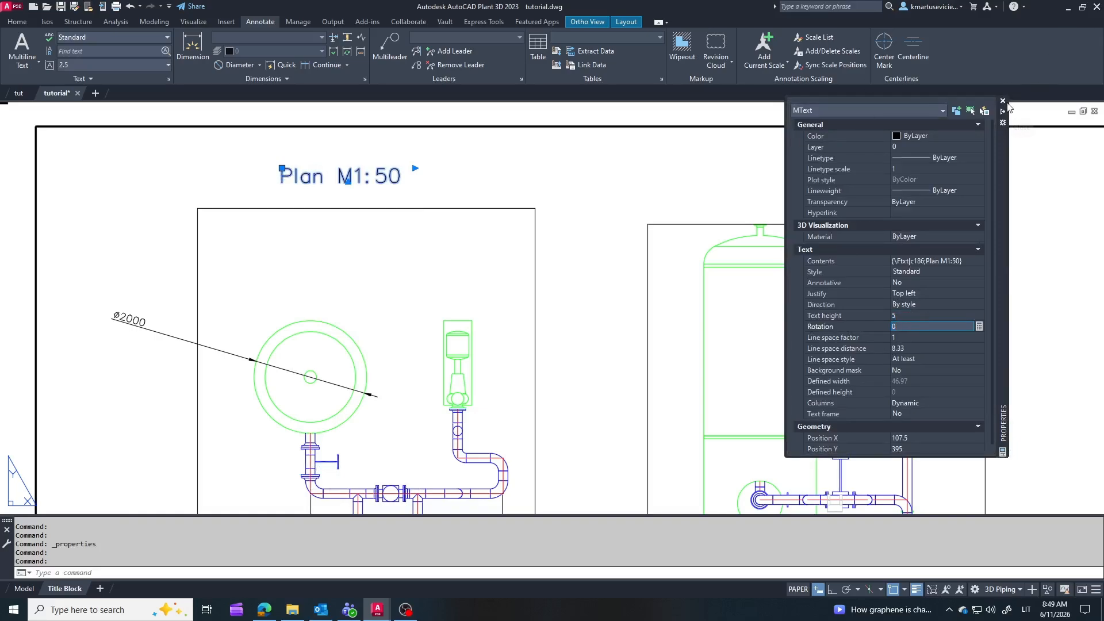
click(1003, 100)
scroll(466, 225, down, 5)
key(Escape)
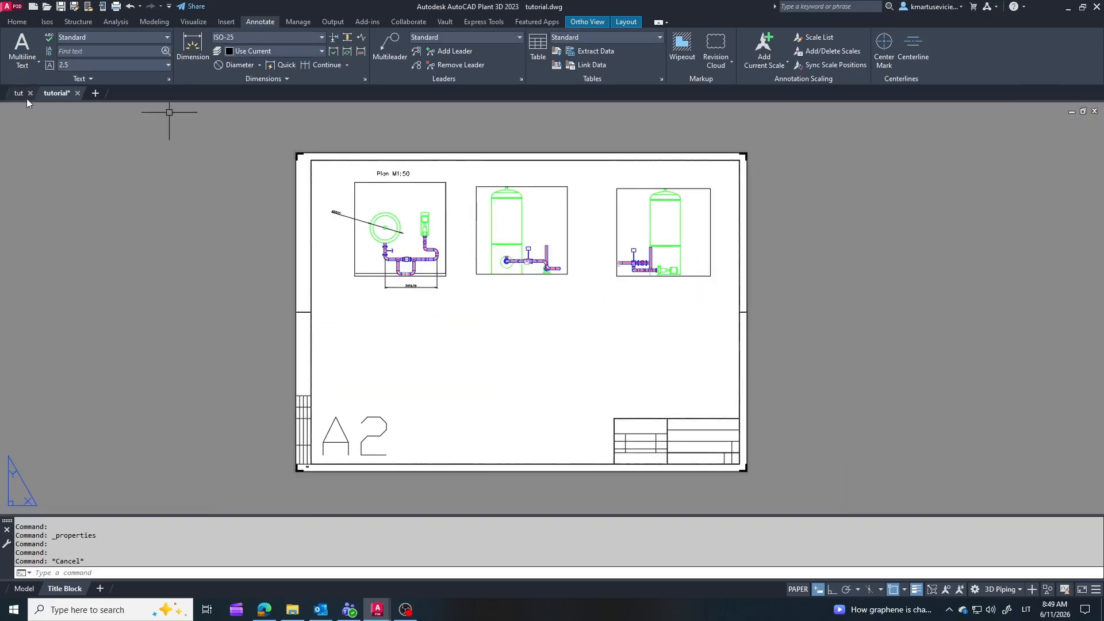
Step: Create a production isometric of line tutorial 150 from the tut model with the Final_A2 iso style and default advanced options
click(19, 93)
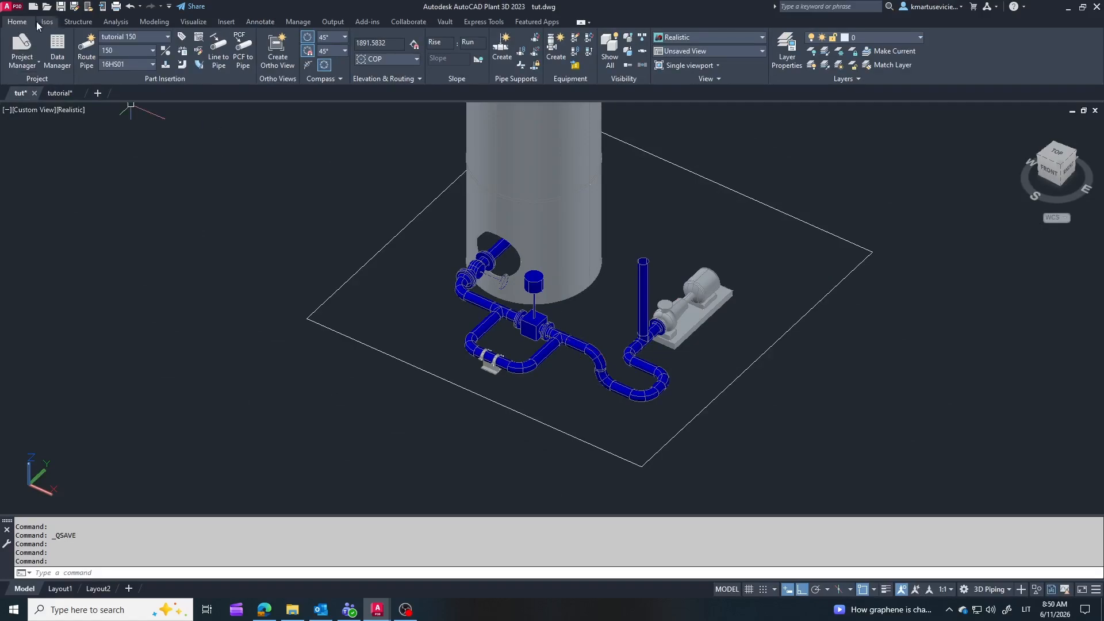
click(47, 22)
click(42, 49)
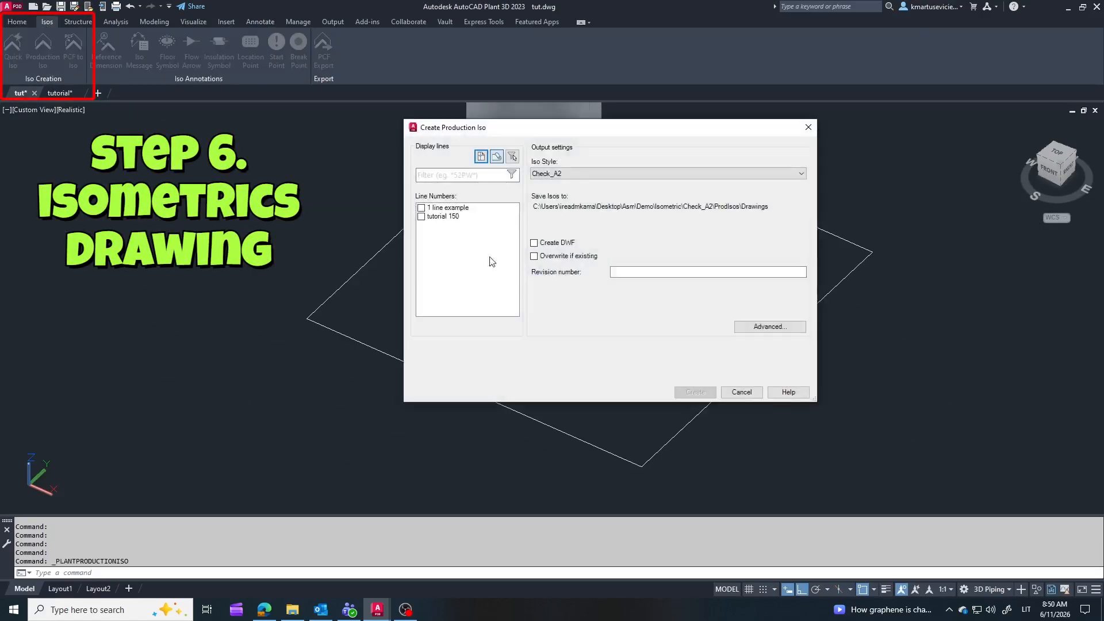
click(801, 173)
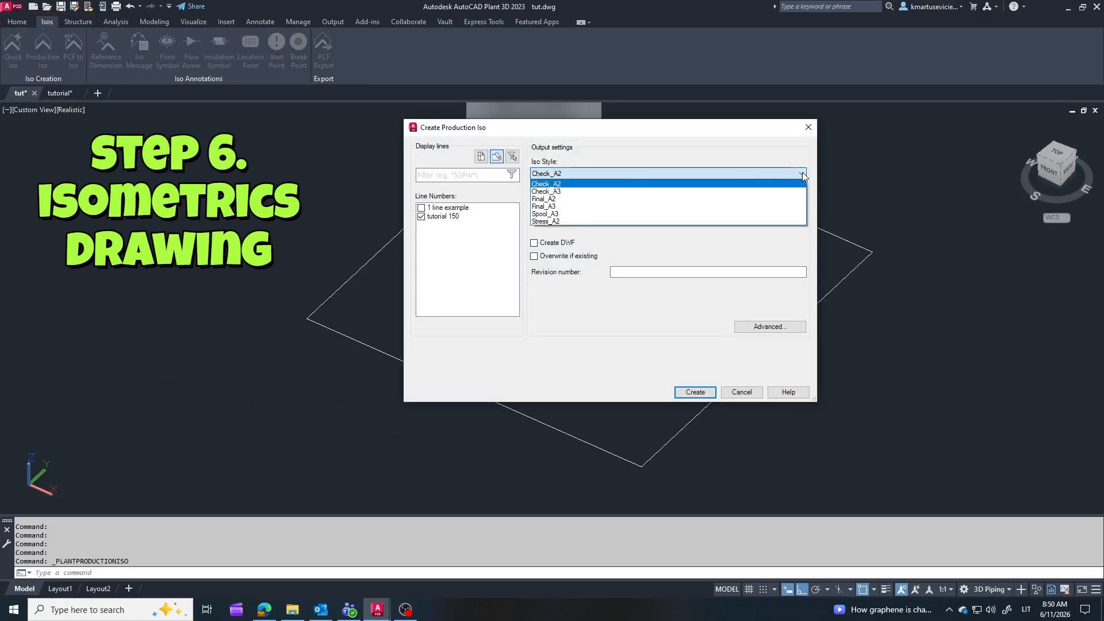
click(747, 207)
click(766, 326)
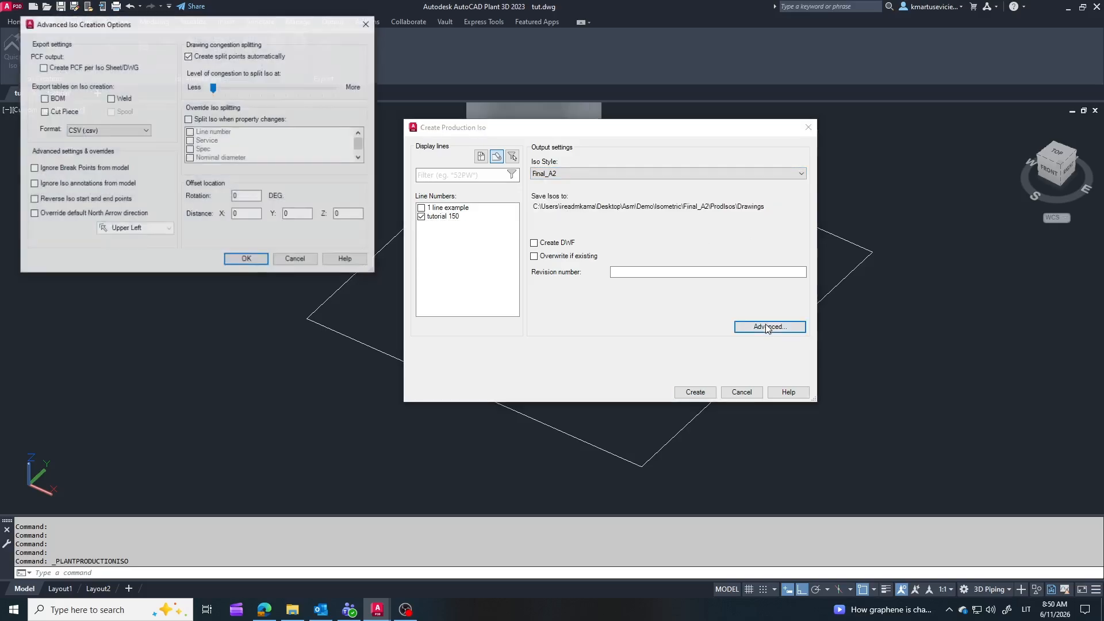
click(246, 259)
click(695, 391)
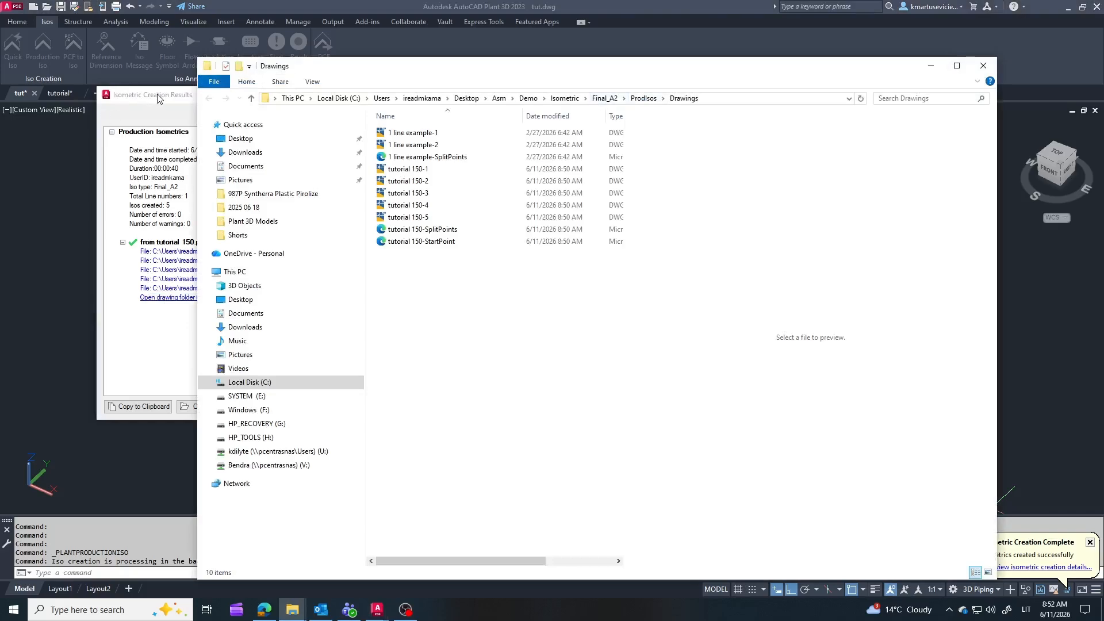
Step: Close the isometric creation results and open drawings tutorial 150-1 through tutorial 150-5 from the Final_A2 Drawings folder
click(158, 95)
click(641, 95)
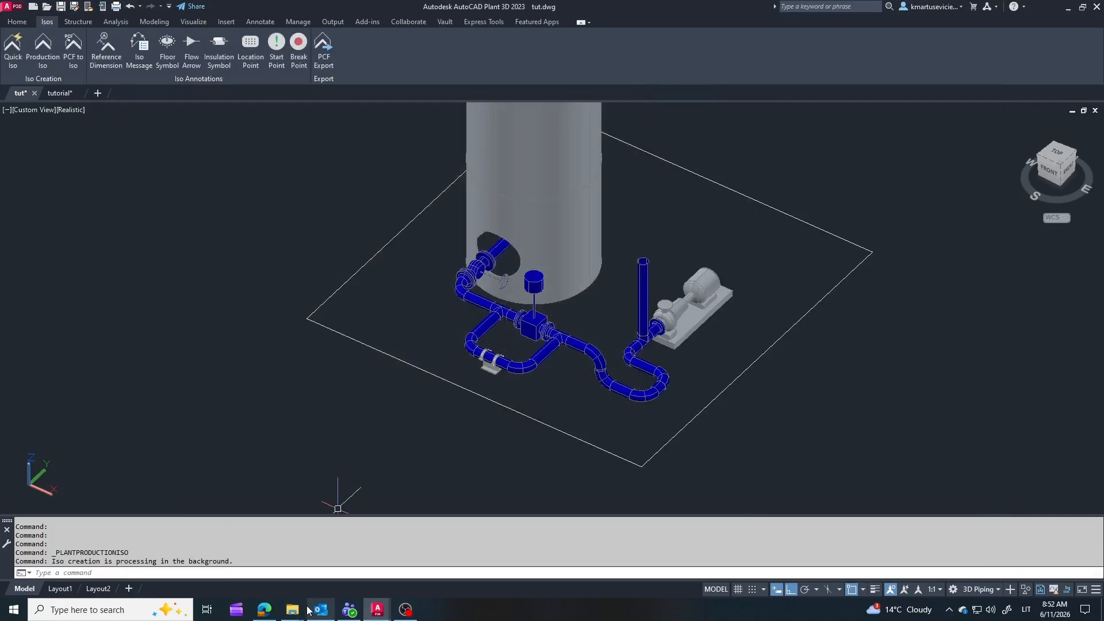
mouse_move(308, 609)
click(330, 572)
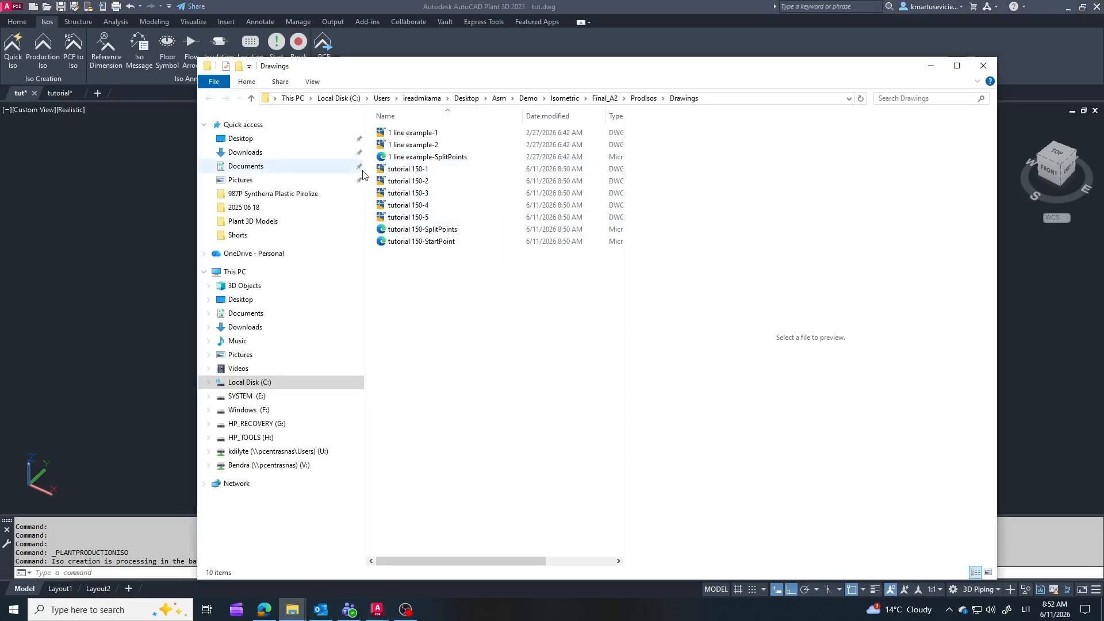
drag(372, 166, 484, 223)
double_click(484, 219)
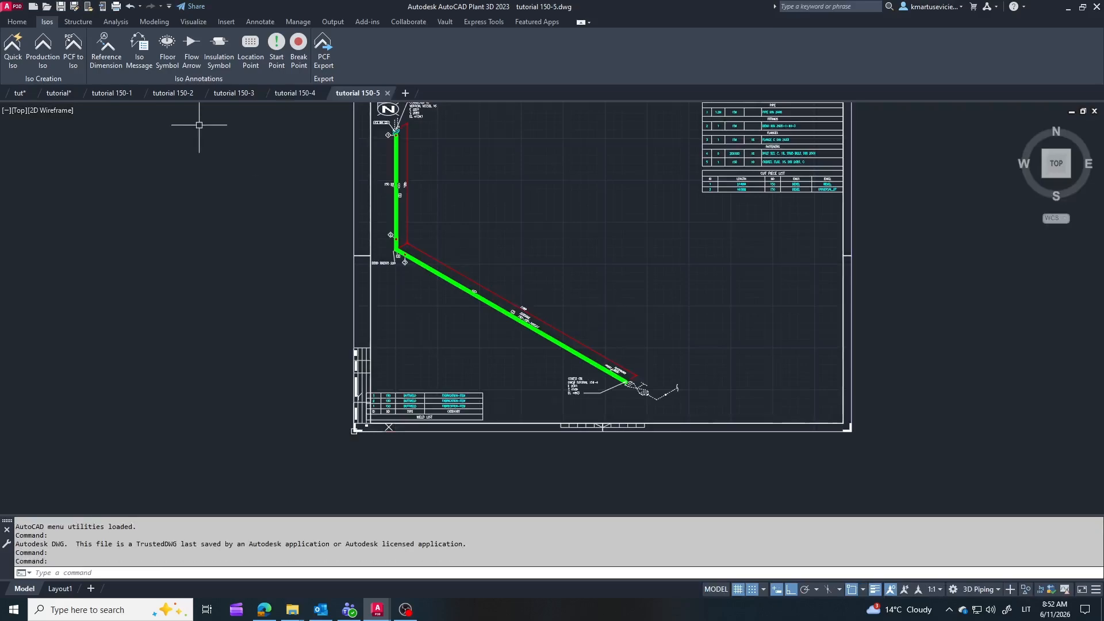
Step: Examine the pipe routing, connection notes and weld list in the tutorial 150-1 isometric drawing
click(115, 93)
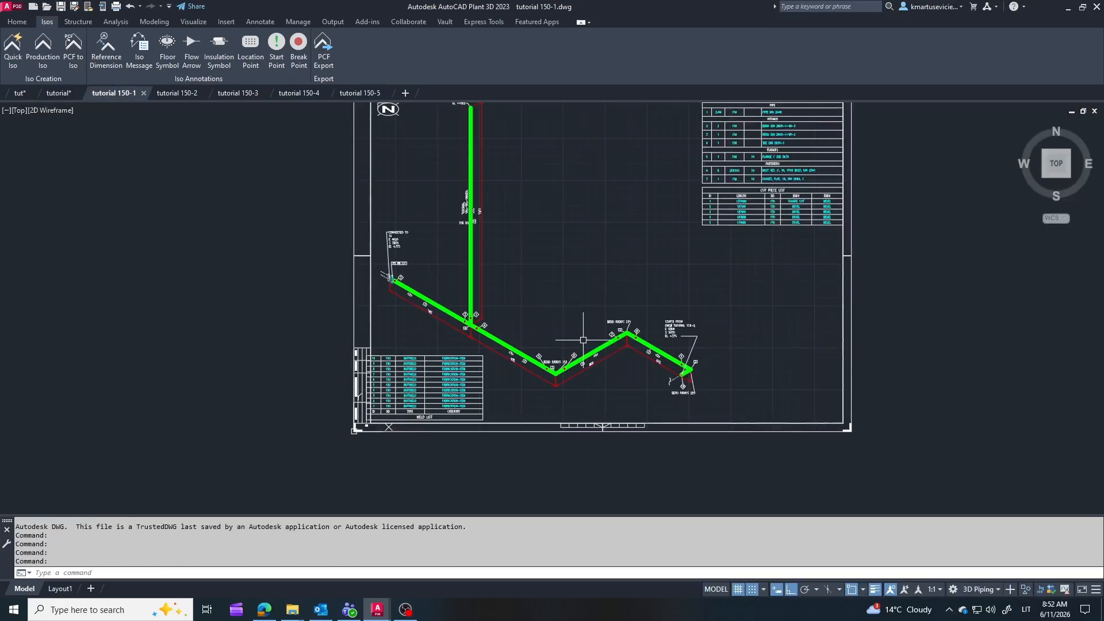
scroll(644, 373, down, 3)
scroll(496, 303, up, 12)
scroll(510, 199, down, 3)
scroll(521, 309, down, 5)
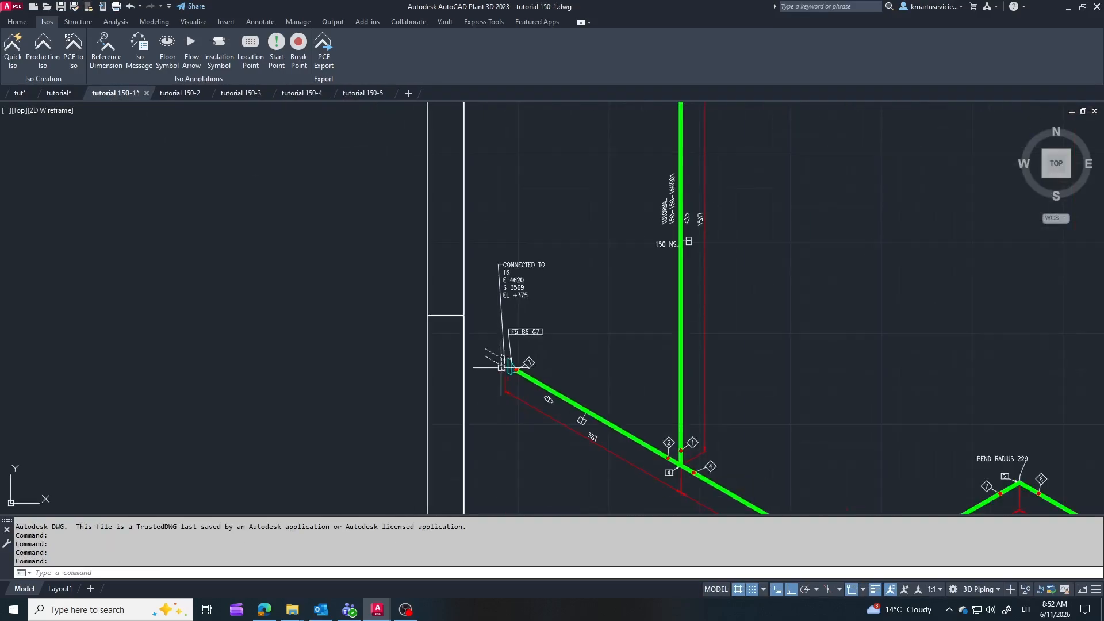
scroll(615, 364, up, 4)
scroll(615, 364, down, 5)
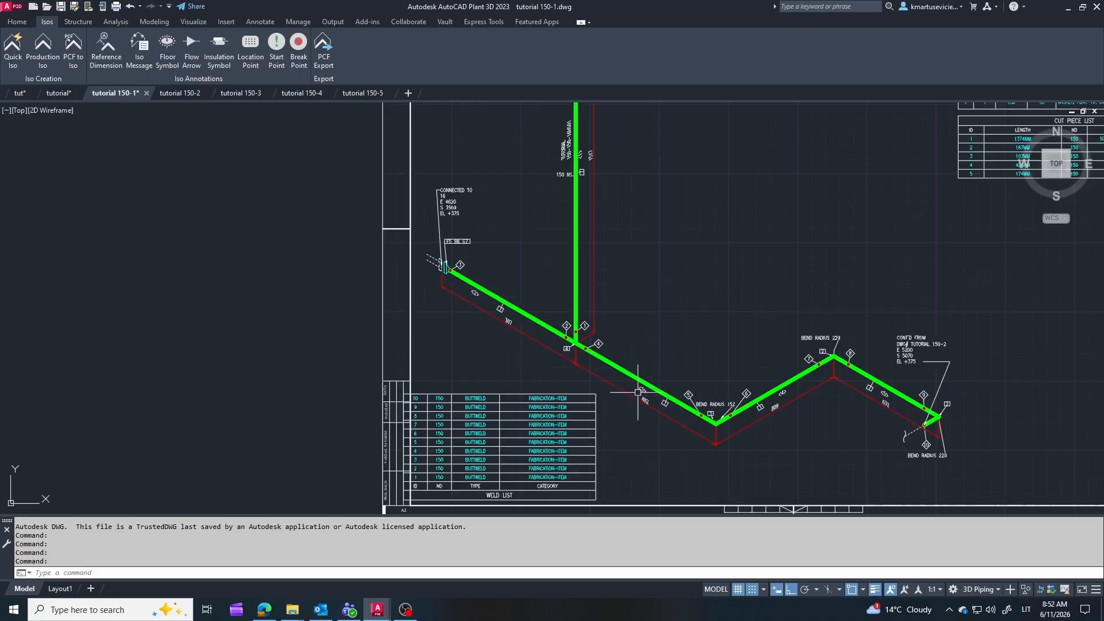
Step: Compare the tutorial 150-1 isometric with the pump-side piping in the tut model, orbiting the model to match the isometric's orientation
click(60, 95)
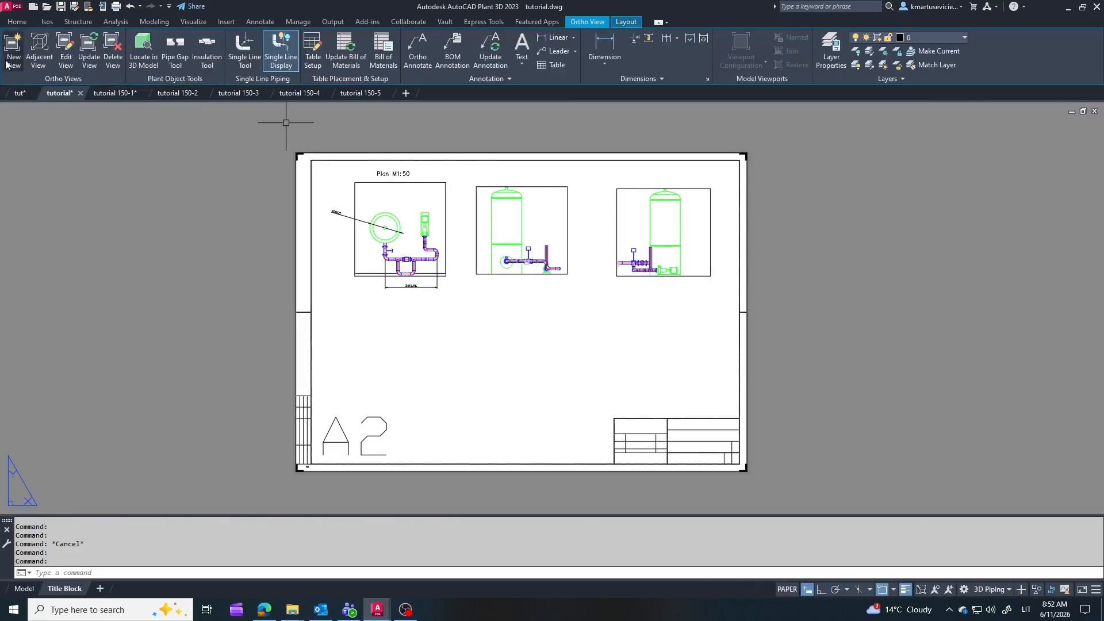
click(20, 93)
mouse_move(672, 292)
shift+middle_down()
mouse_move(411, 304)
mouse_move(433, 328)
mouse_move(443, 271)
shift+middle_up()
click(116, 93)
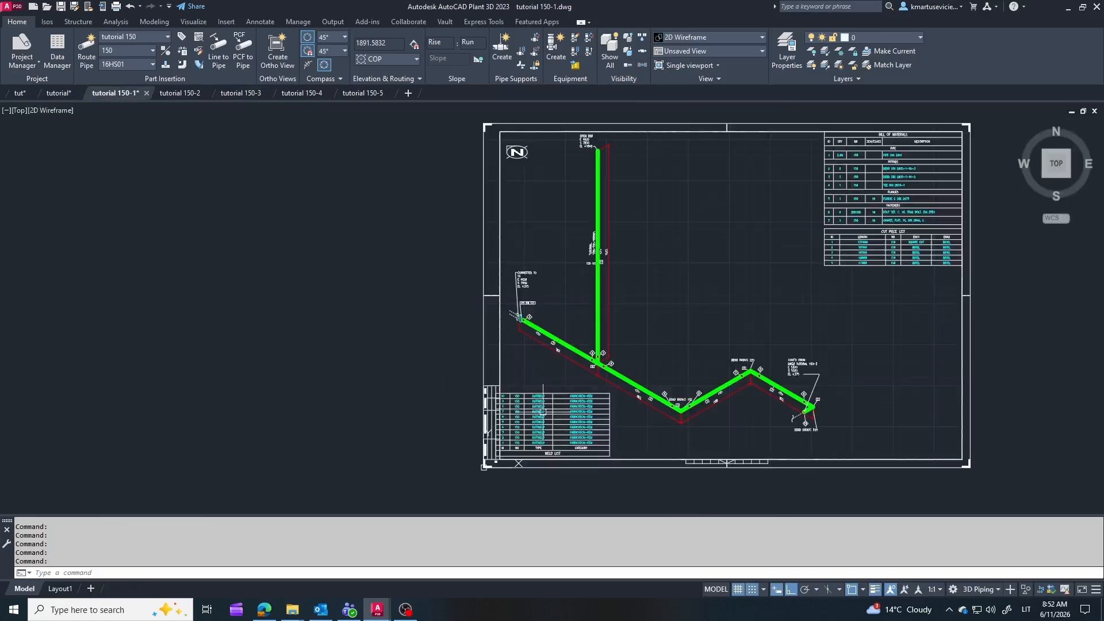
click(57, 94)
click(20, 94)
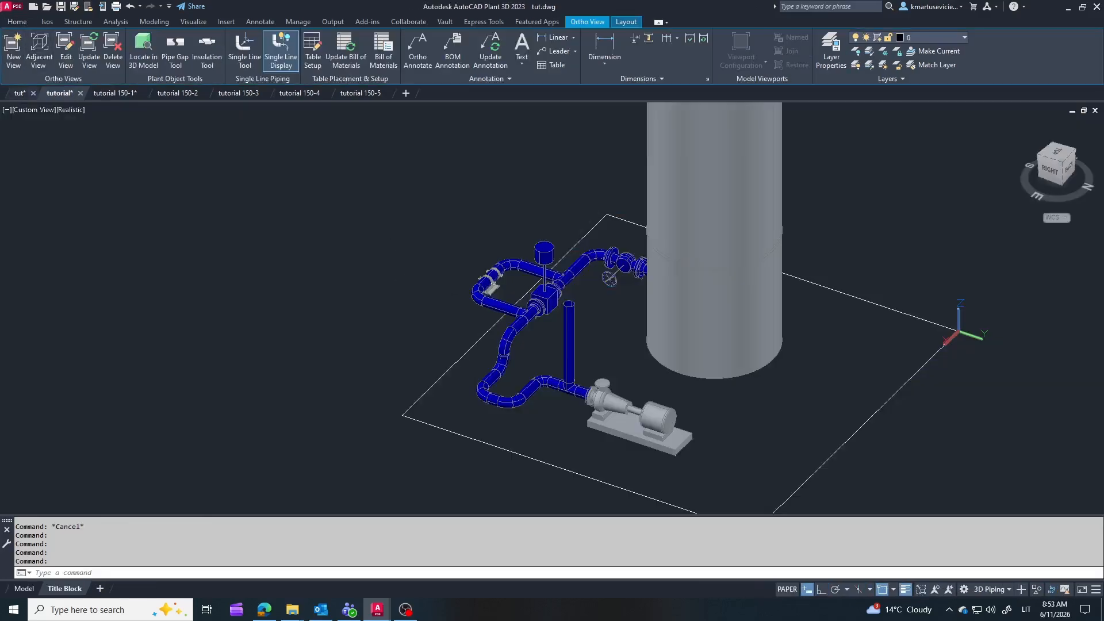
shift+middle_drag(484, 314, 802, 322)
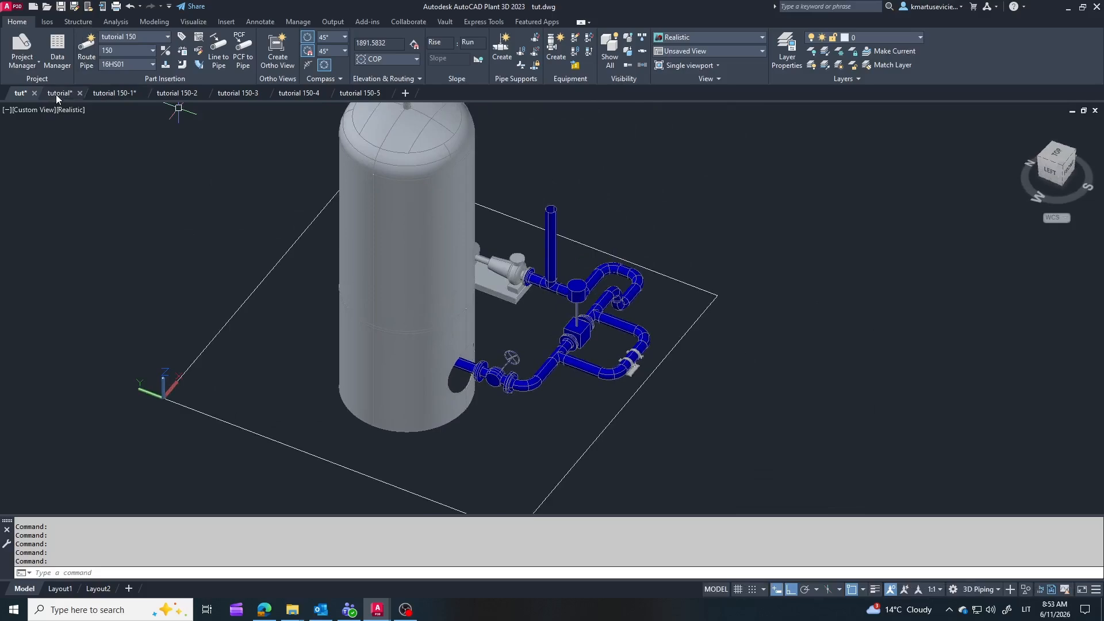
click(114, 93)
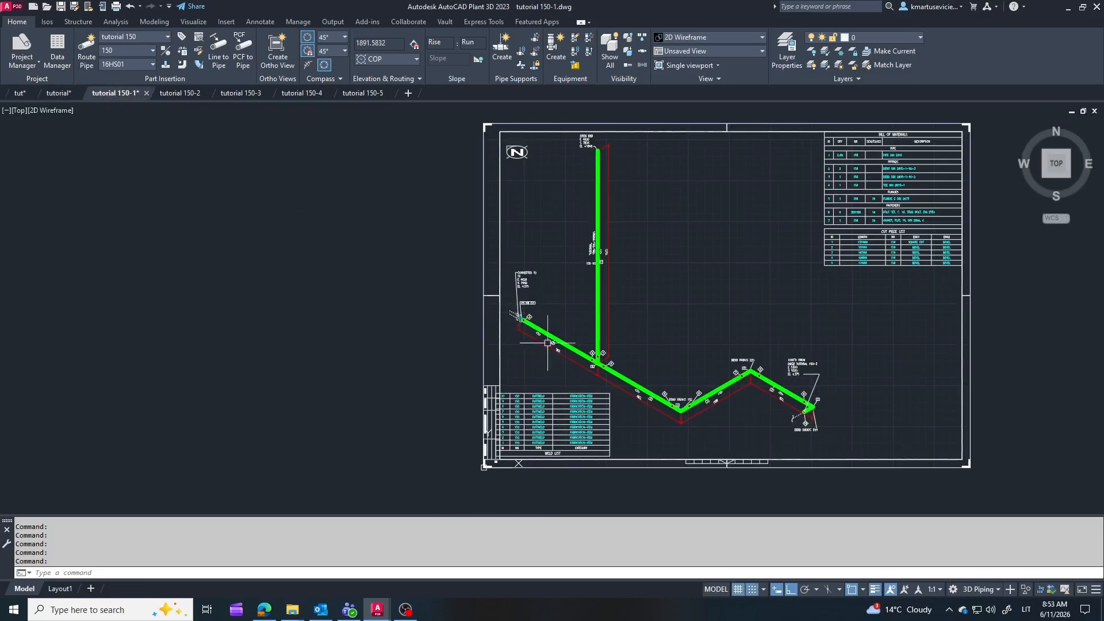
click(20, 93)
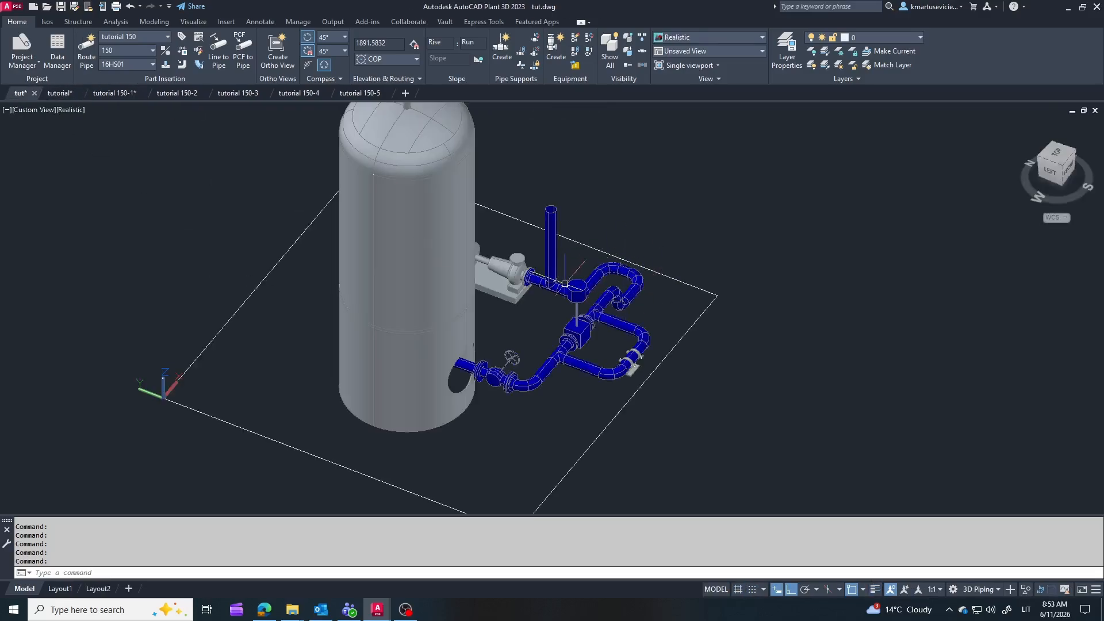
Step: Compare the tutorial 150-2 through tutorial 150-5 isometrics one by one with the matching pipe sections in the tut model
click(177, 93)
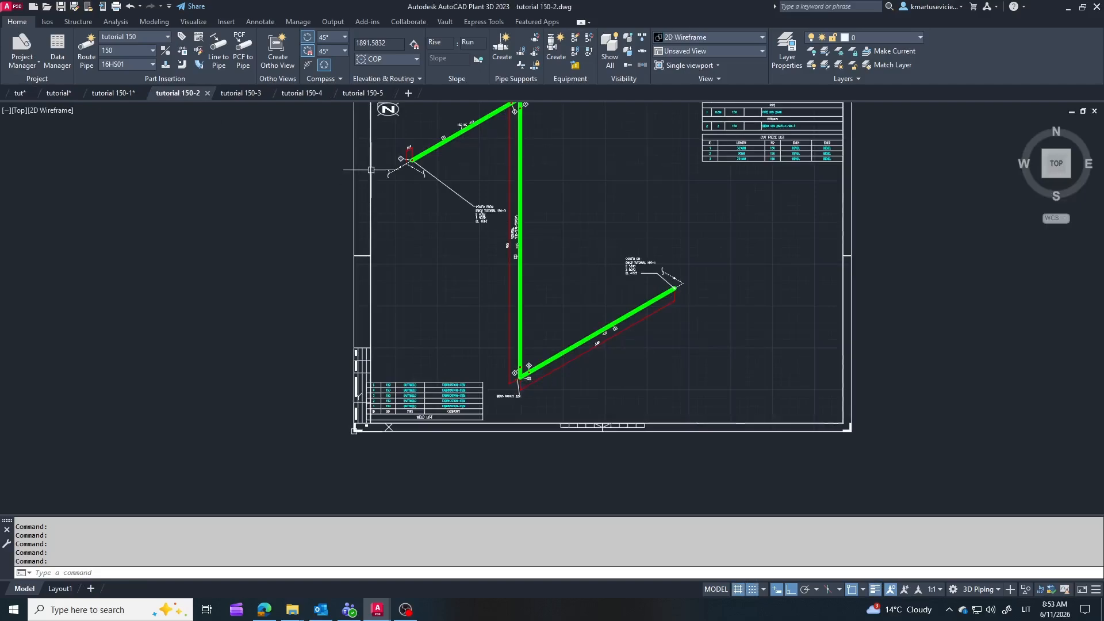
click(20, 93)
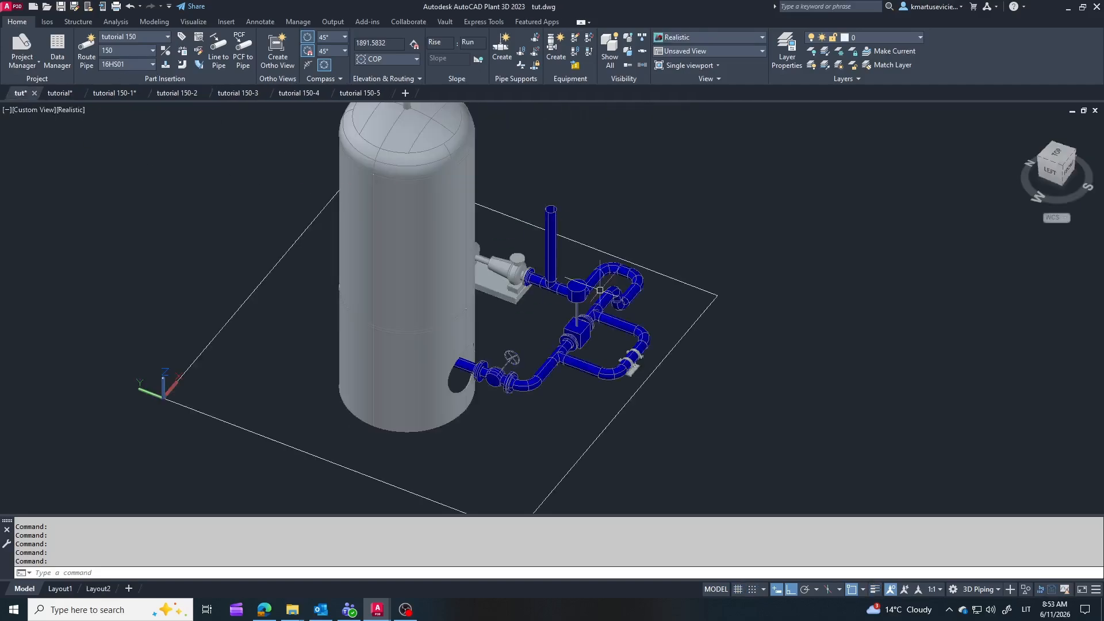
click(238, 93)
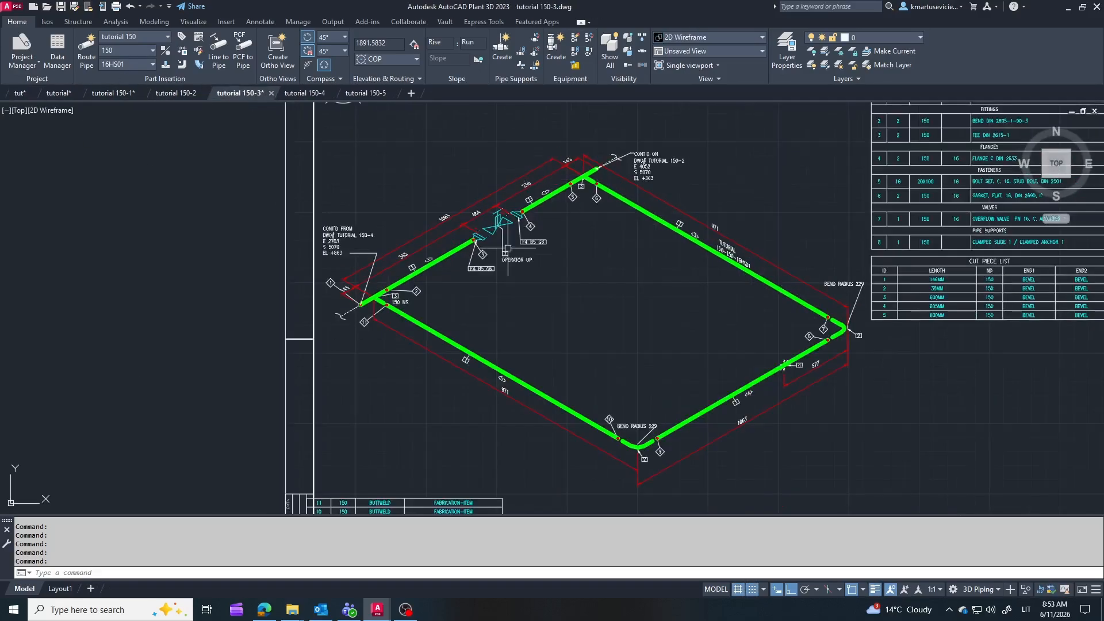
click(27, 92)
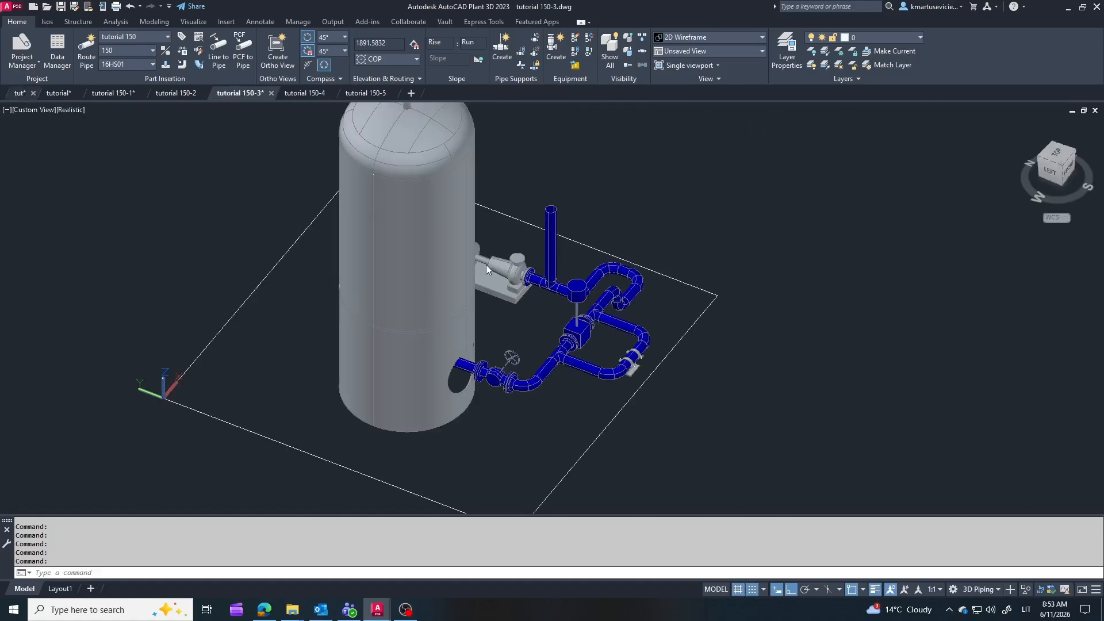
click(303, 93)
click(22, 93)
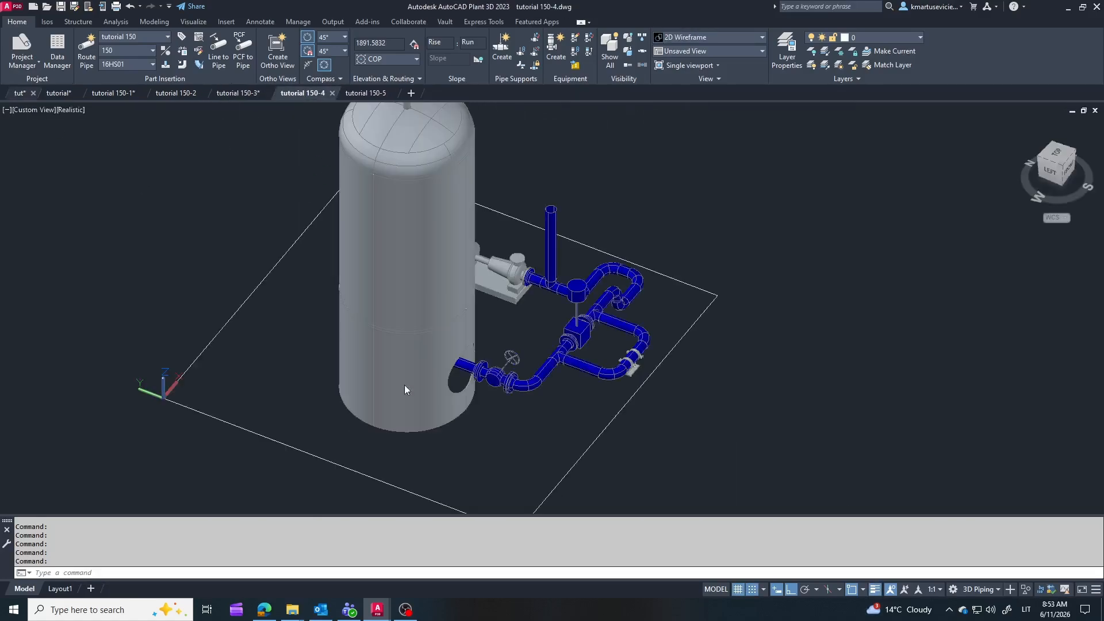
click(570, 346)
key(Escape)
click(364, 93)
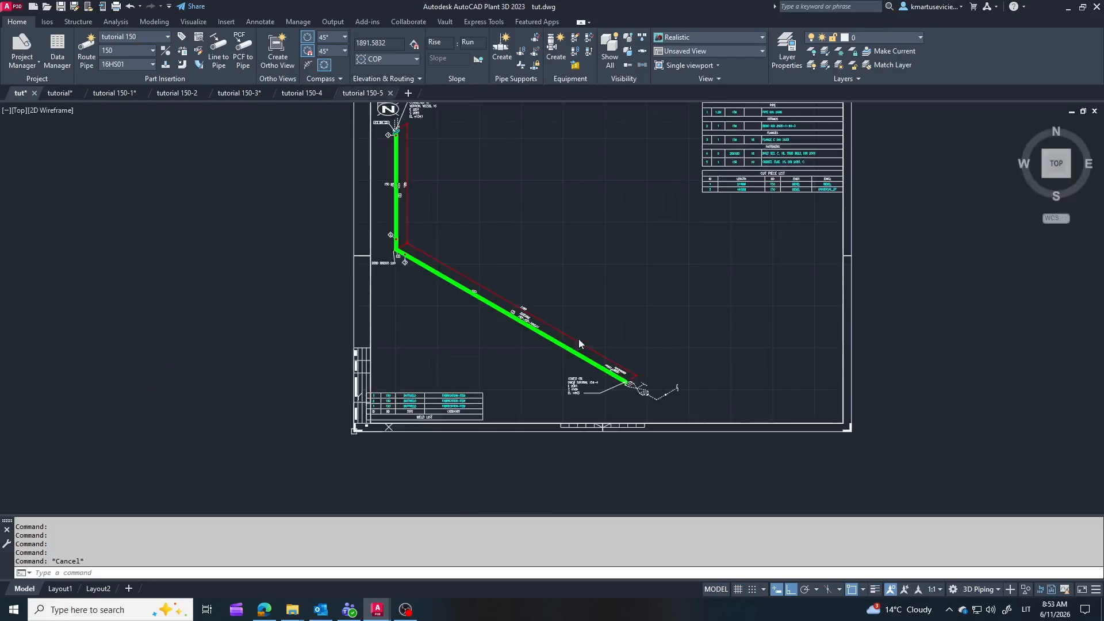
scroll(575, 339, down, 1)
click(21, 93)
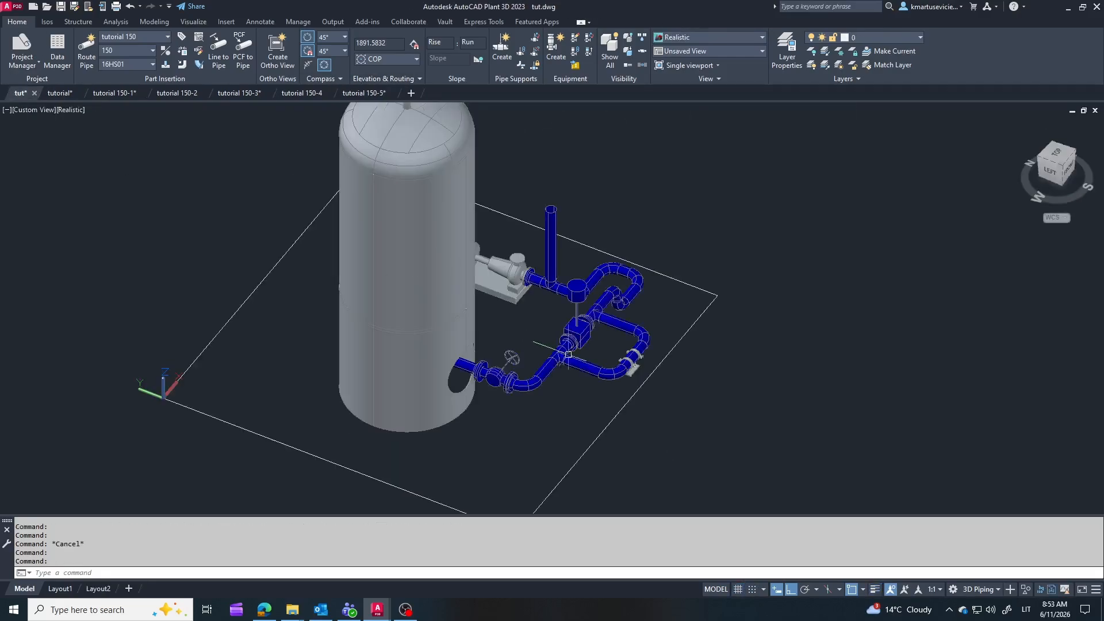
scroll(559, 346, up, 2)
Step: Examine the weld list, bill of materials and cut piece list in the tutorial 150-1 isometric
click(113, 96)
scroll(655, 406, up, 2)
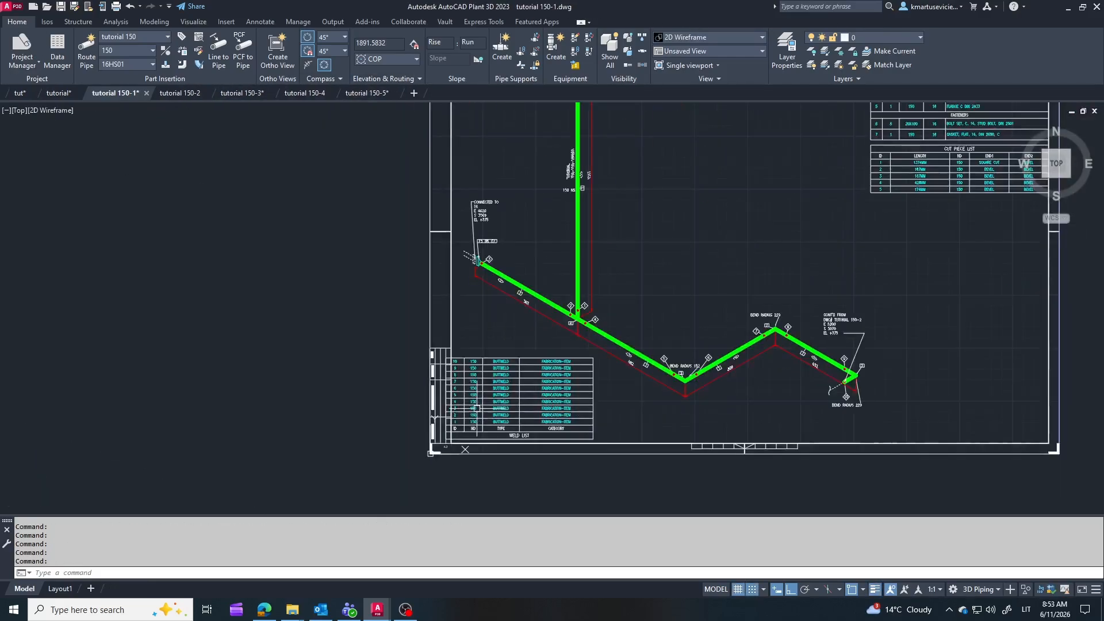
scroll(561, 365, down, 3)
scroll(800, 211, up, 5)
scroll(726, 275, down, 2)
scroll(840, 204, up, 1)
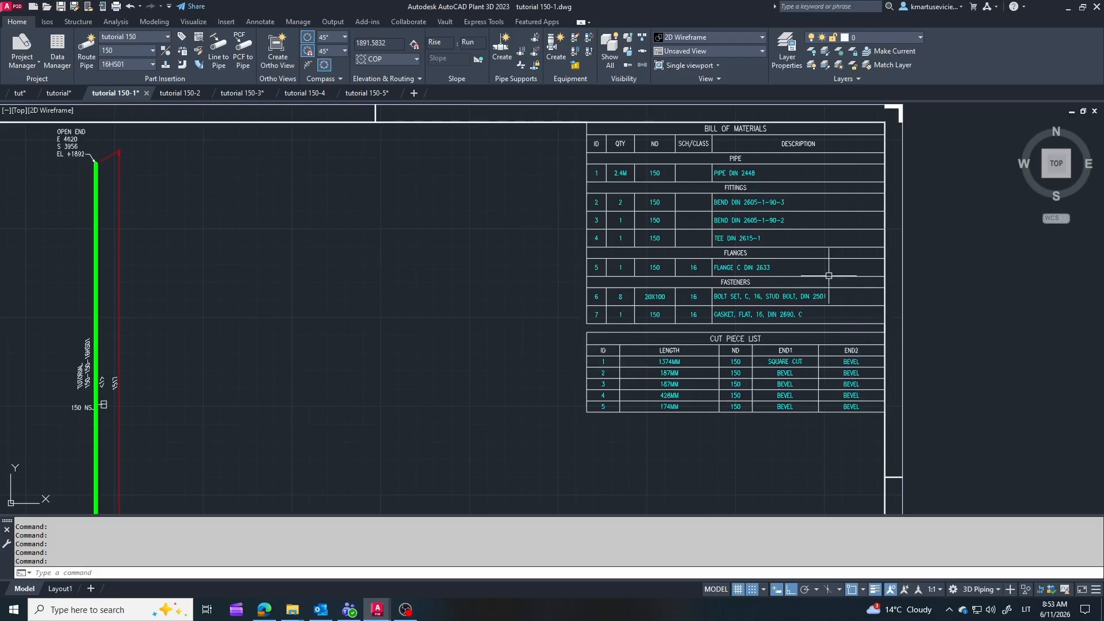
scroll(829, 275, down, 2)
scroll(811, 238, down, 1)
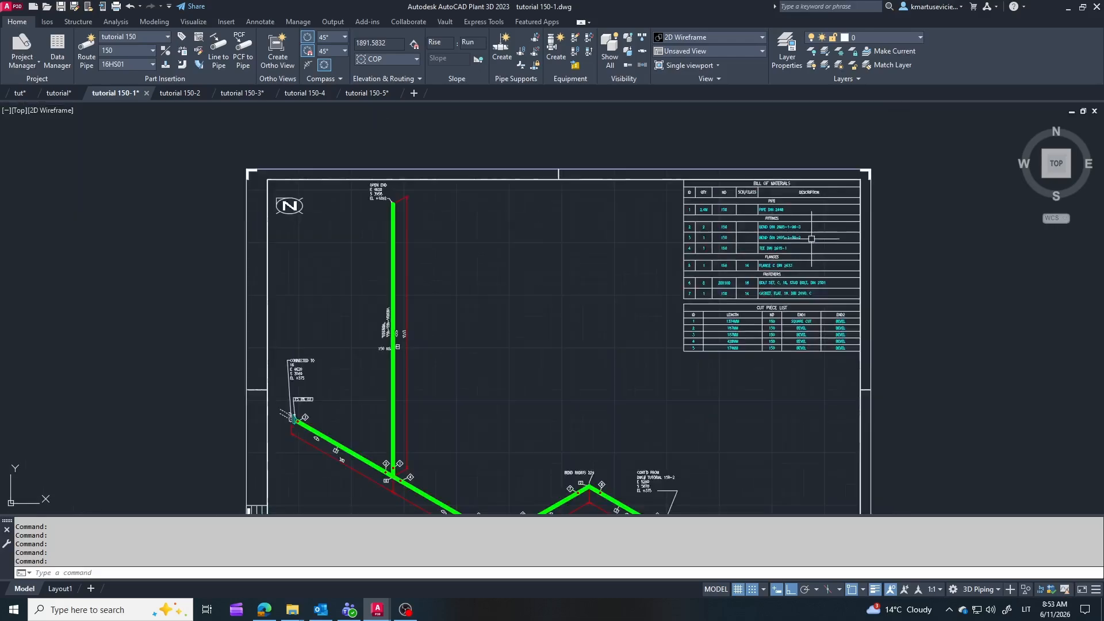
scroll(711, 184, down, 1)
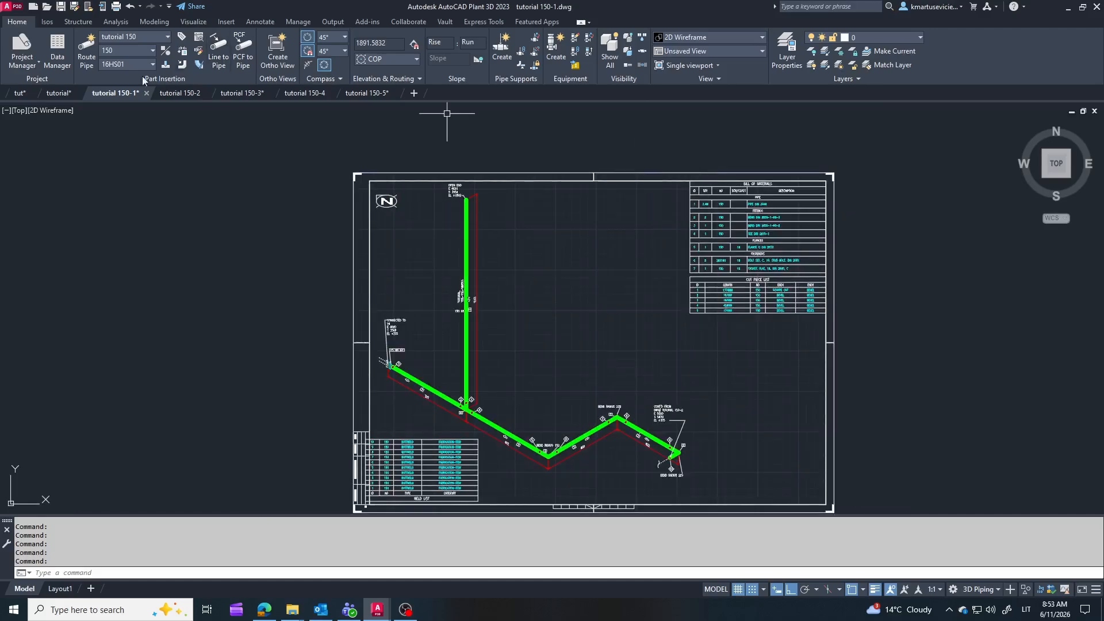
Step: Place a bill of materials table for the plan view in the empty area below it in the tutorial orthographic drawing
click(58, 93)
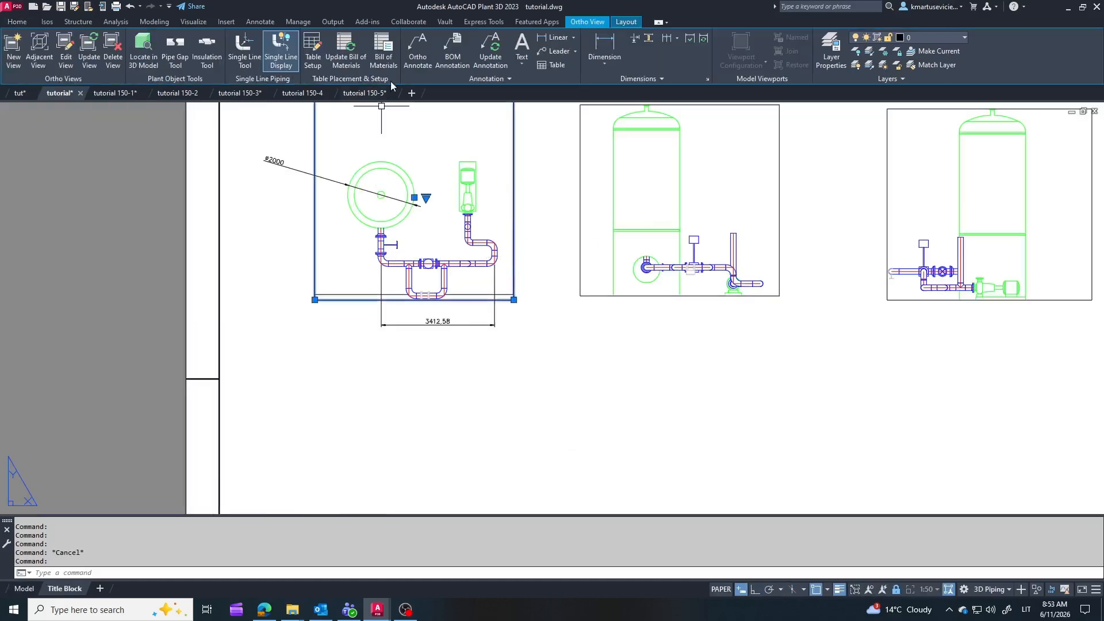
click(380, 51)
click(318, 361)
click(528, 409)
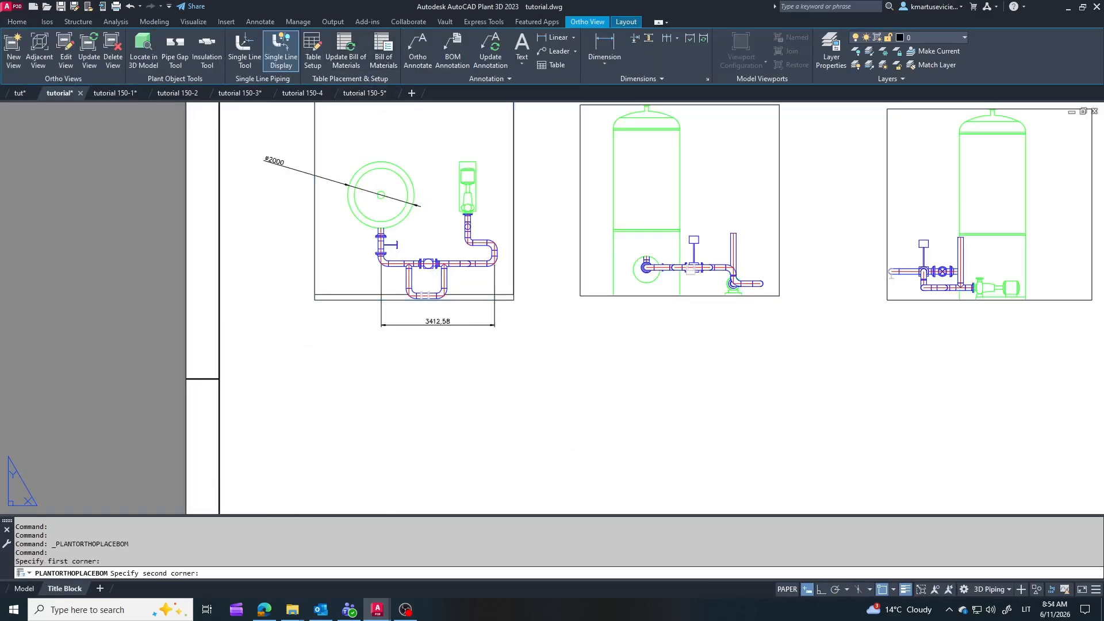
Step: Uniformly stretch the bill of materials table to about one and a half times the plan view's width or more, then deselect it
scroll(571, 291, down, 2)
middle_drag(520, 360, 529, 279)
click(546, 267)
click(548, 267)
click(547, 264)
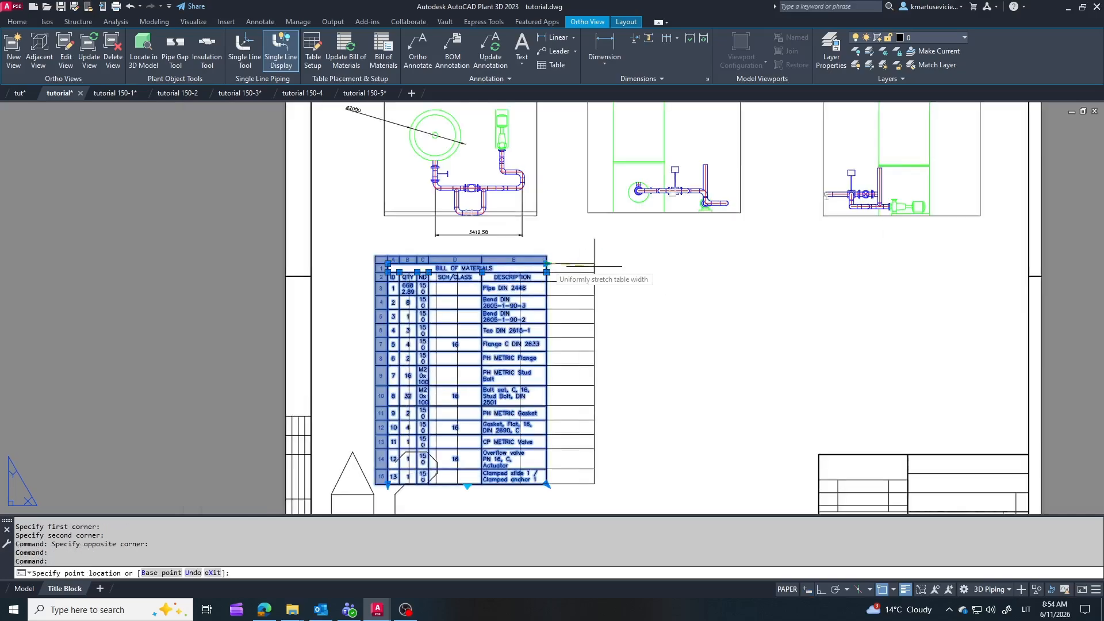
click(703, 264)
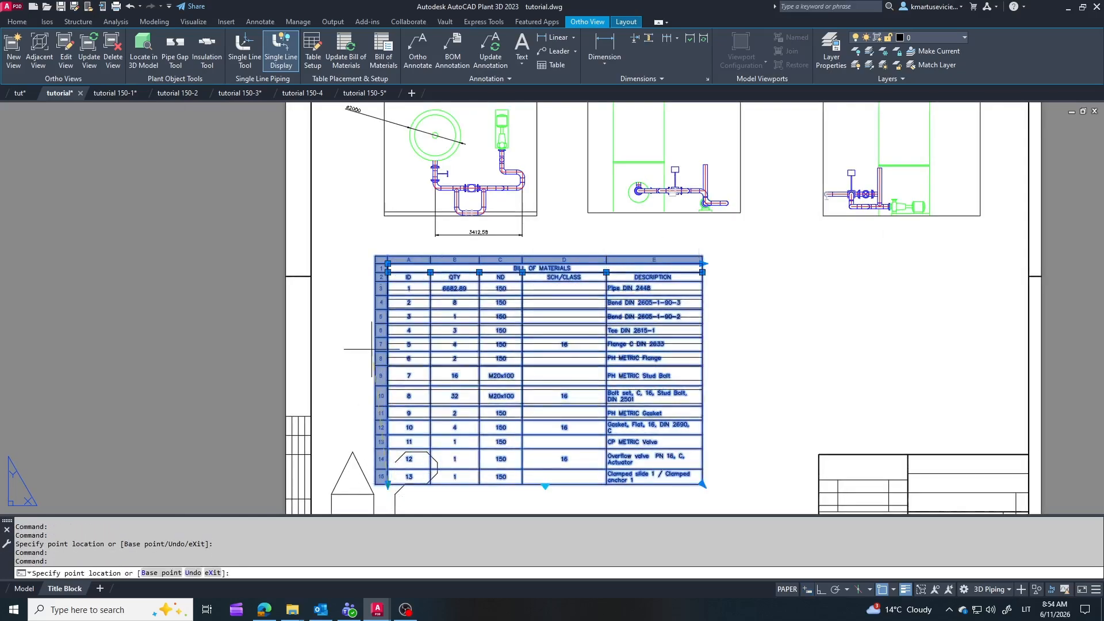
click(388, 264)
key(Escape)
scroll(851, 395, down, 1)
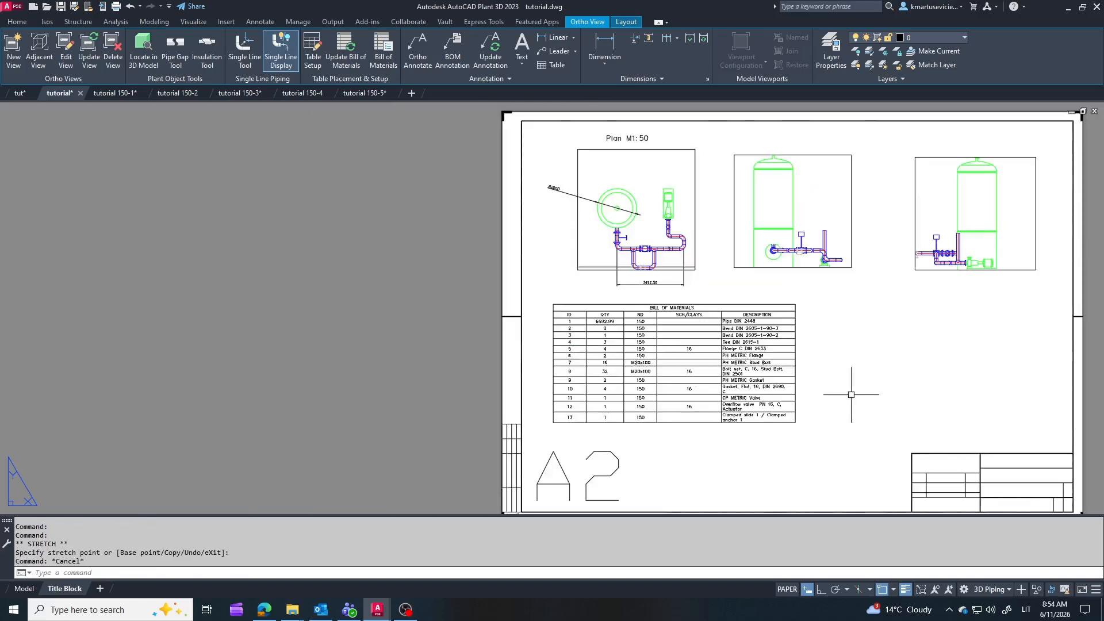
Step: Add a BOM annotation for item 13, the clamped slide, placing its balloon below the bypass in the plan view
scroll(656, 276, up, 3)
scroll(696, 212, down, 2)
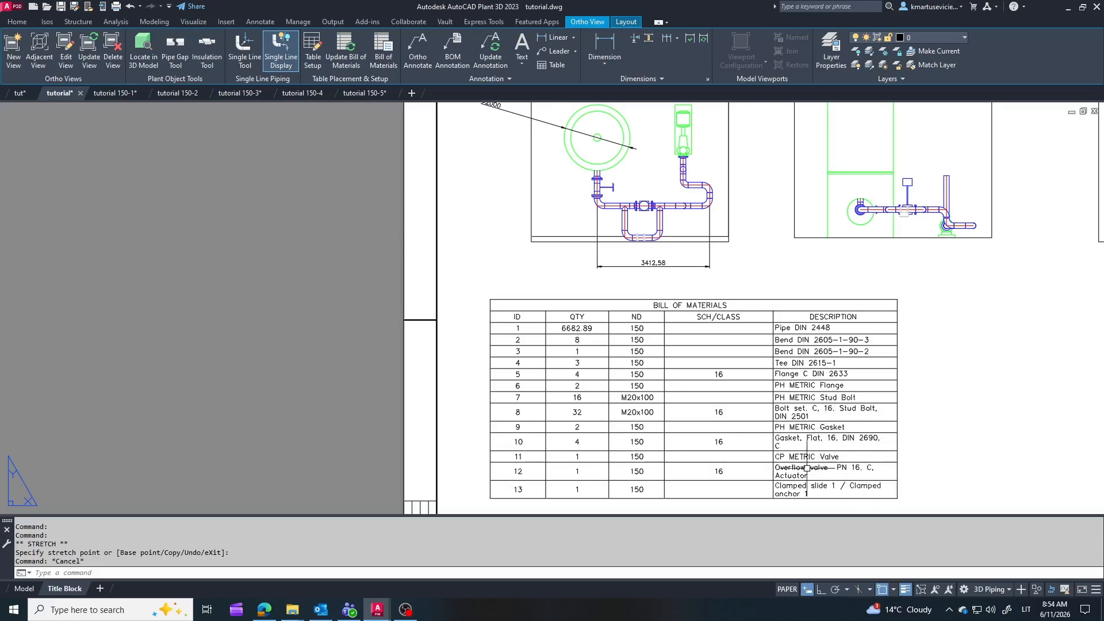
click(637, 489)
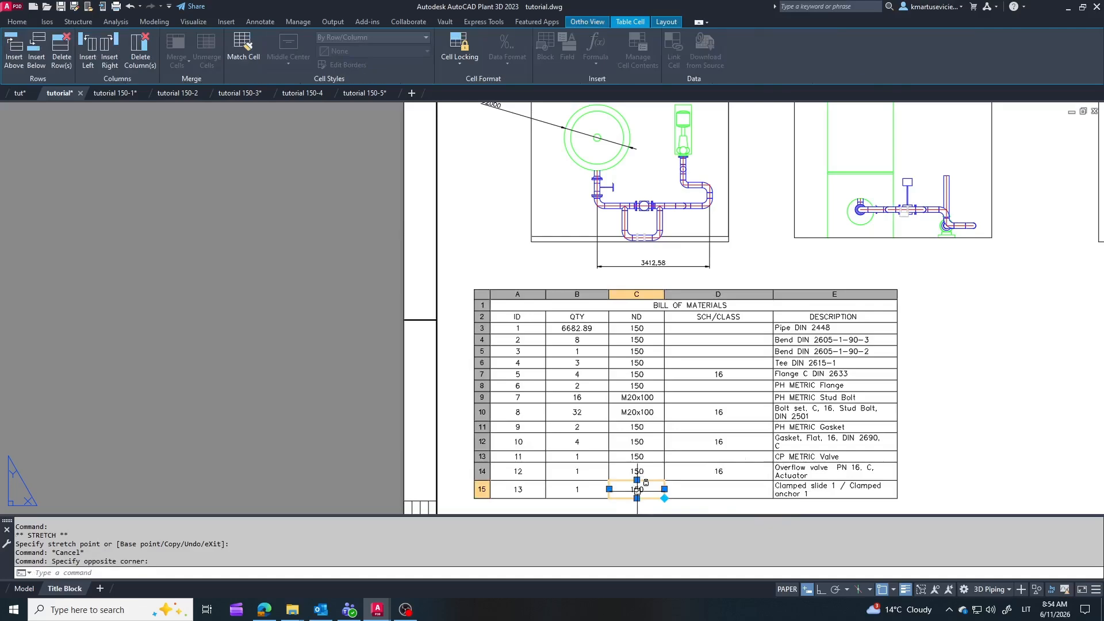
click(518, 489)
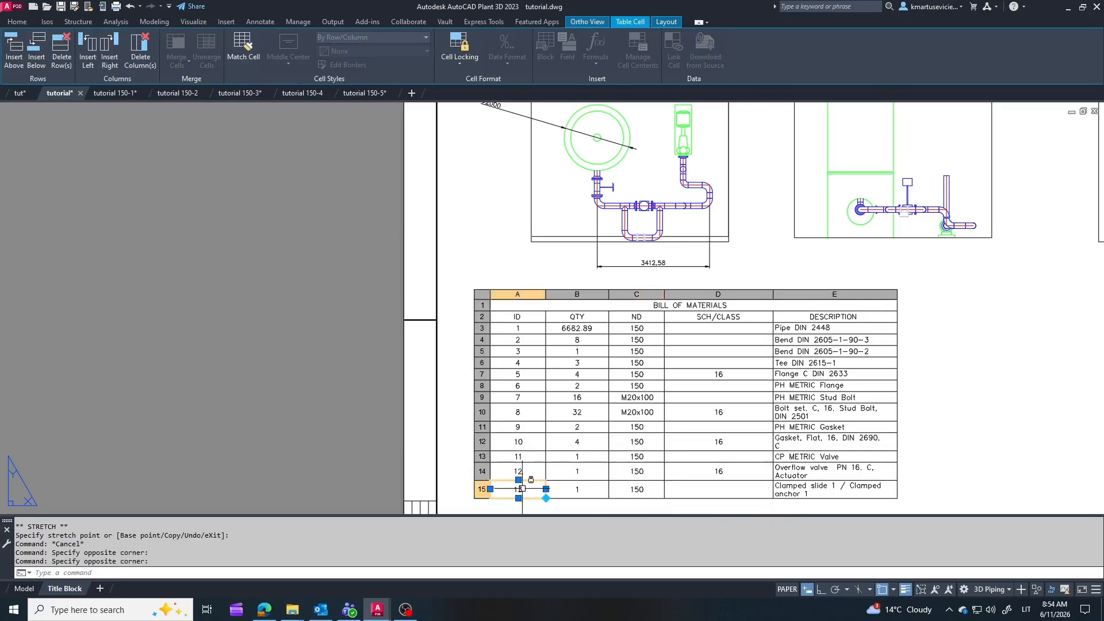
click(666, 22)
click(587, 22)
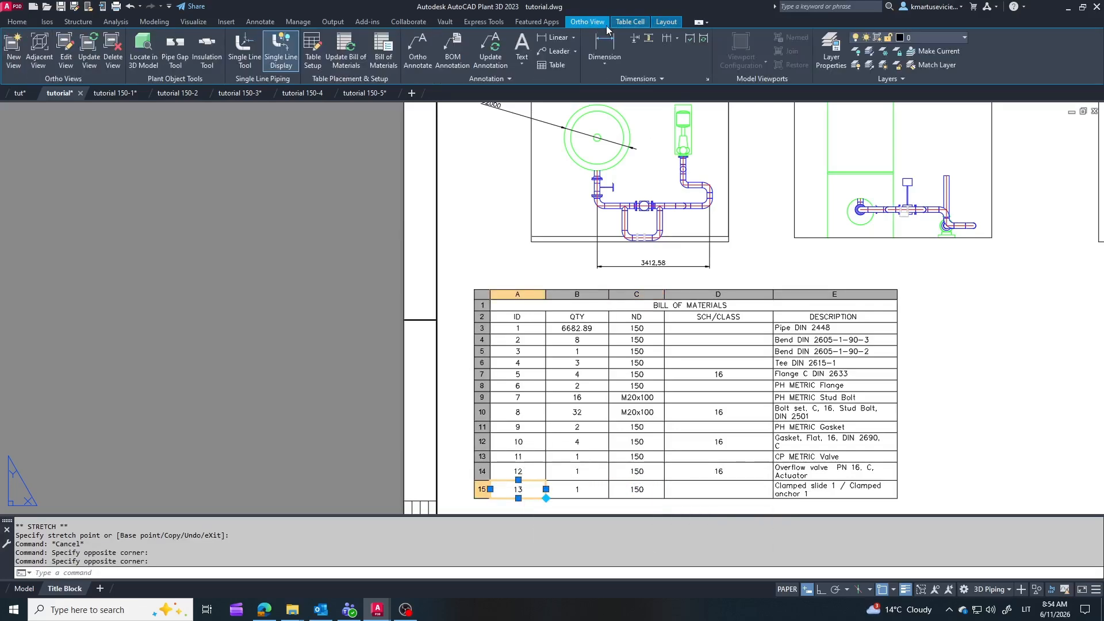
click(452, 49)
scroll(620, 262, up, 2)
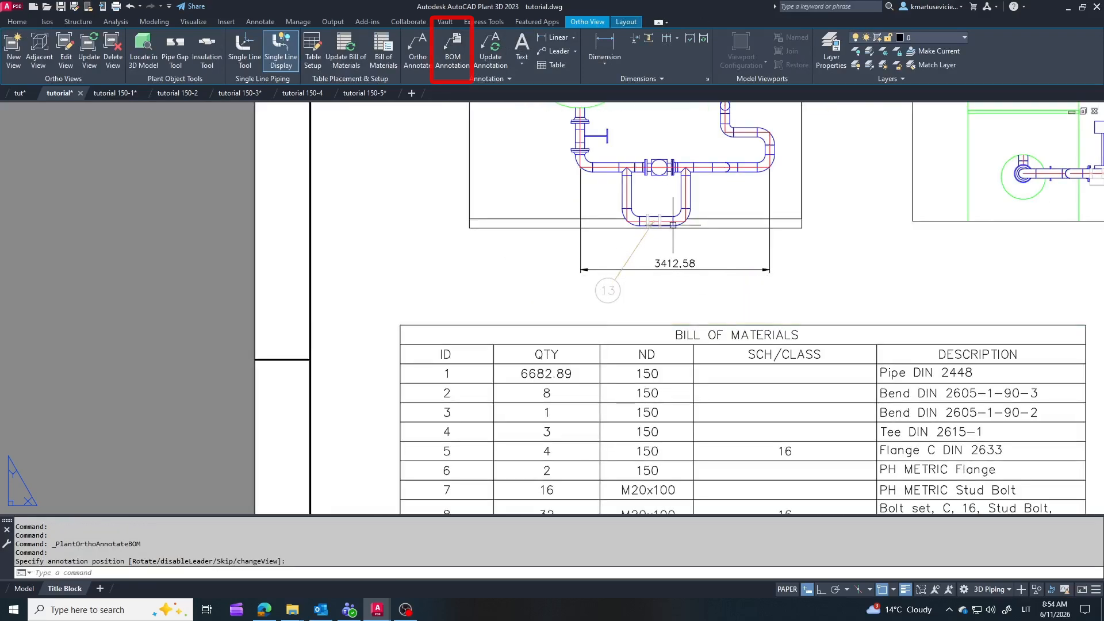
key(Escape)
Step: Add a BOM annotation for item 12, the overflow valve with actuator, placing its balloon above the valve in the plan view
scroll(639, 214, down, 1)
scroll(611, 258, down, 2)
scroll(552, 410, up, 3)
scroll(574, 438, down, 2)
scroll(702, 333, up, 2)
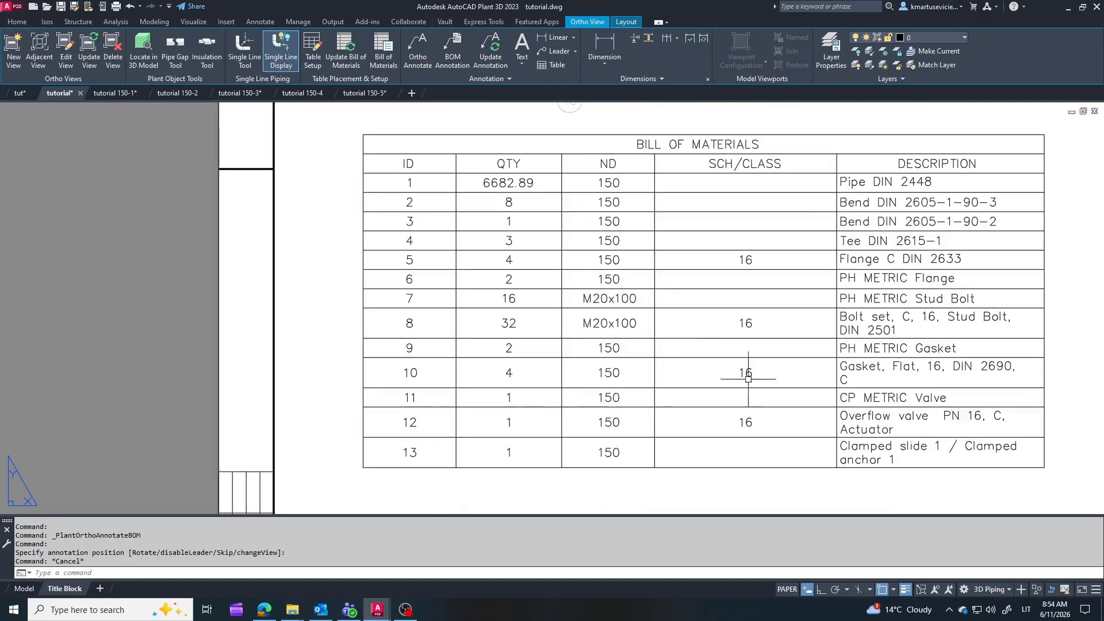
click(865, 423)
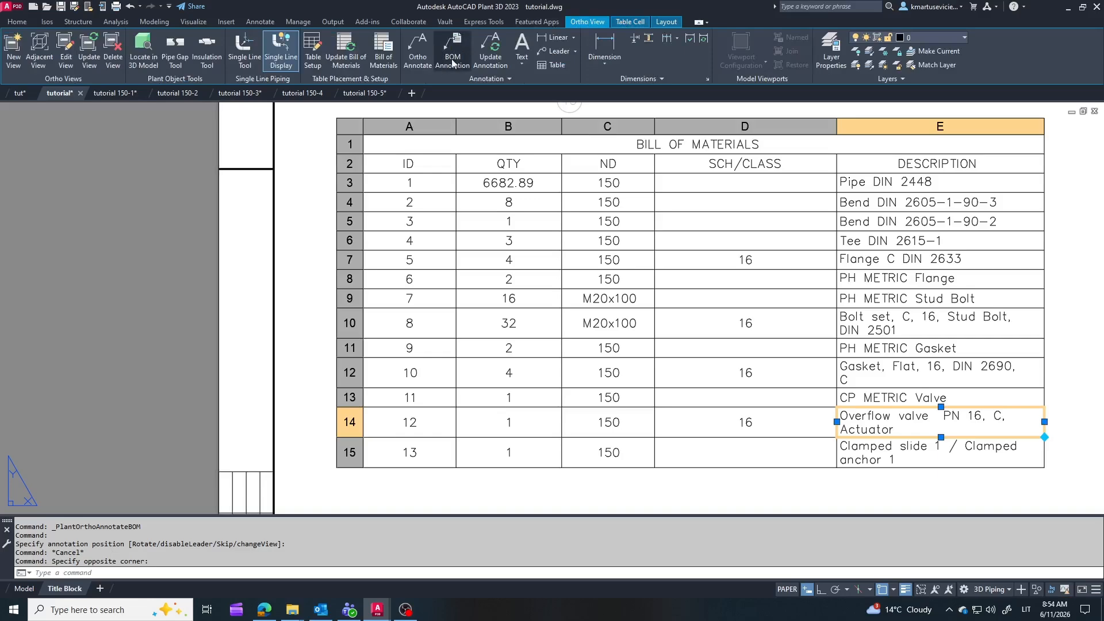
click(452, 63)
scroll(567, 259, down, 2)
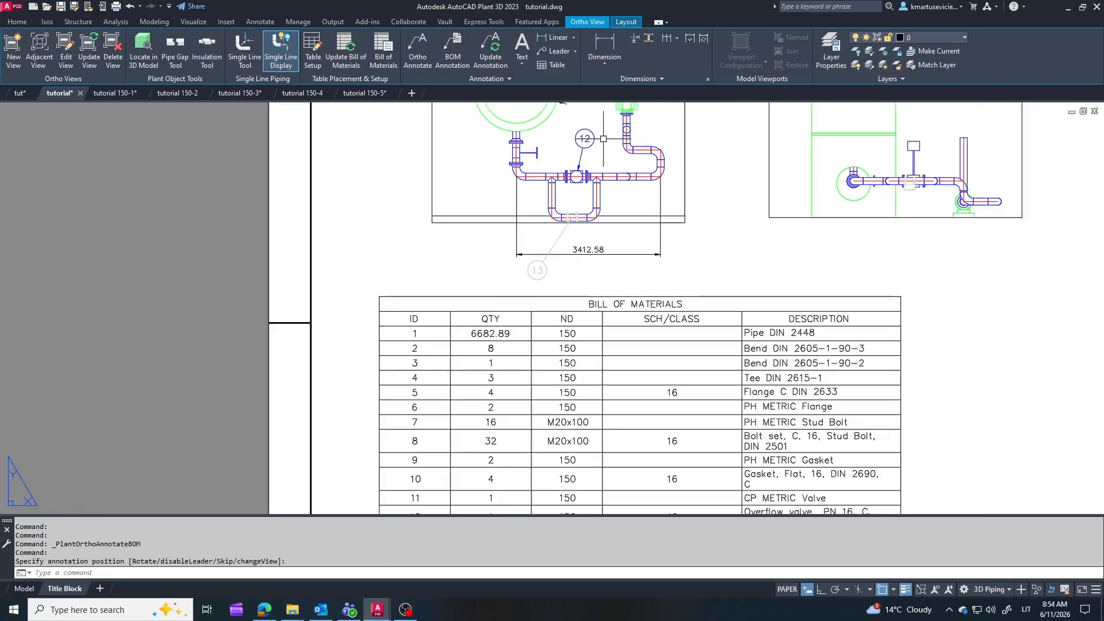
scroll(631, 196, down, 2)
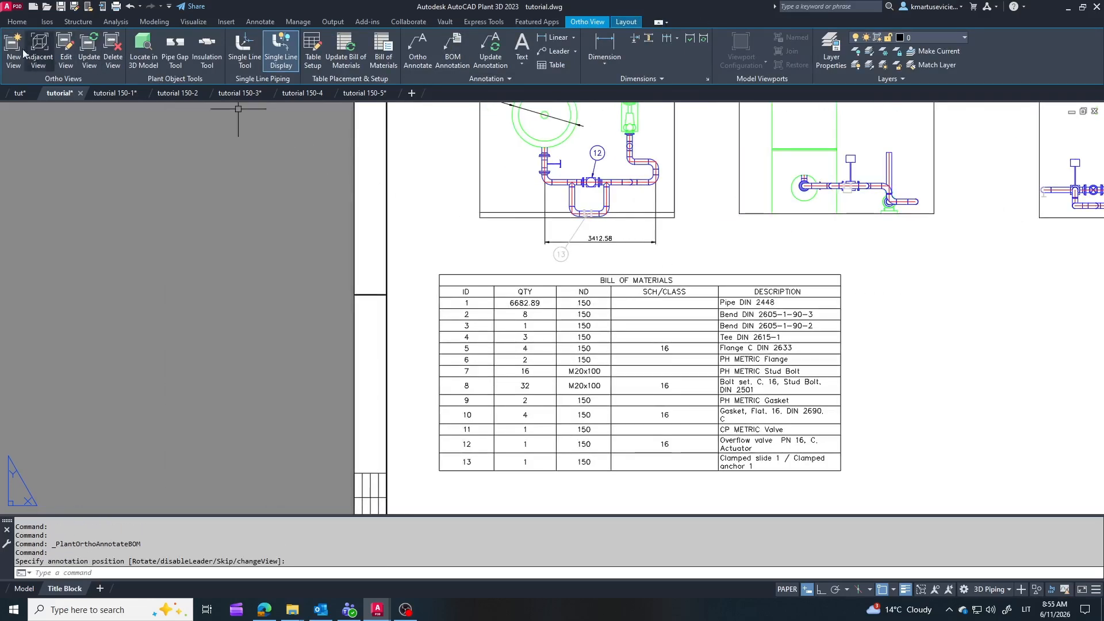
Step: Delete the vertical branch pipe near the pump in the tut model and save the model
click(21, 94)
scroll(630, 333, down, 3)
key(Escape)
scroll(611, 356, up, 3)
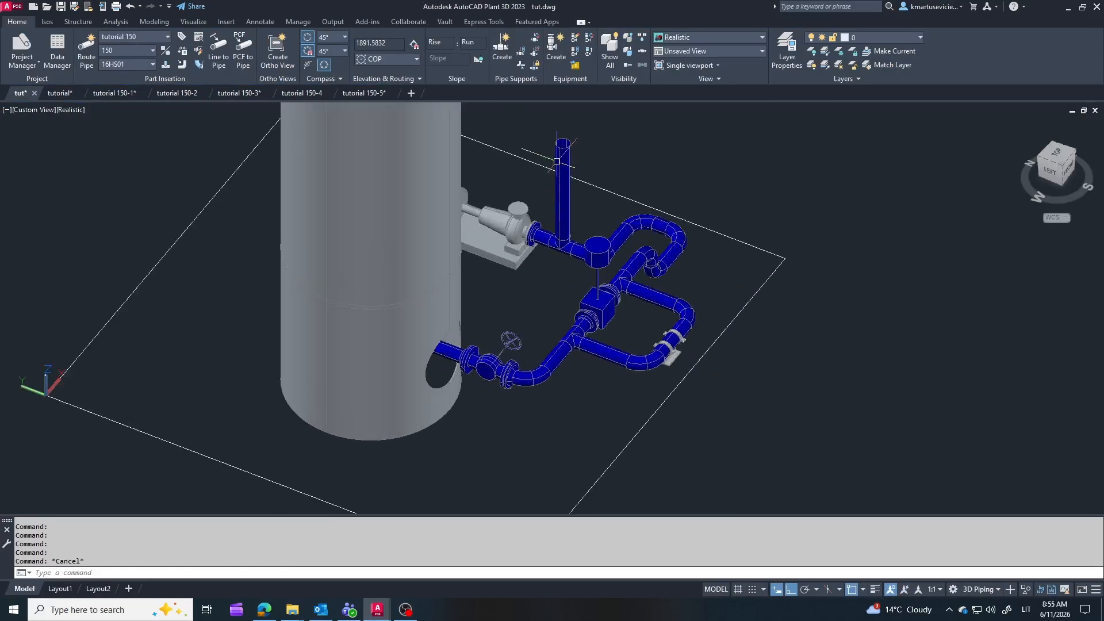
click(559, 160)
key(Delete)
click(60, 6)
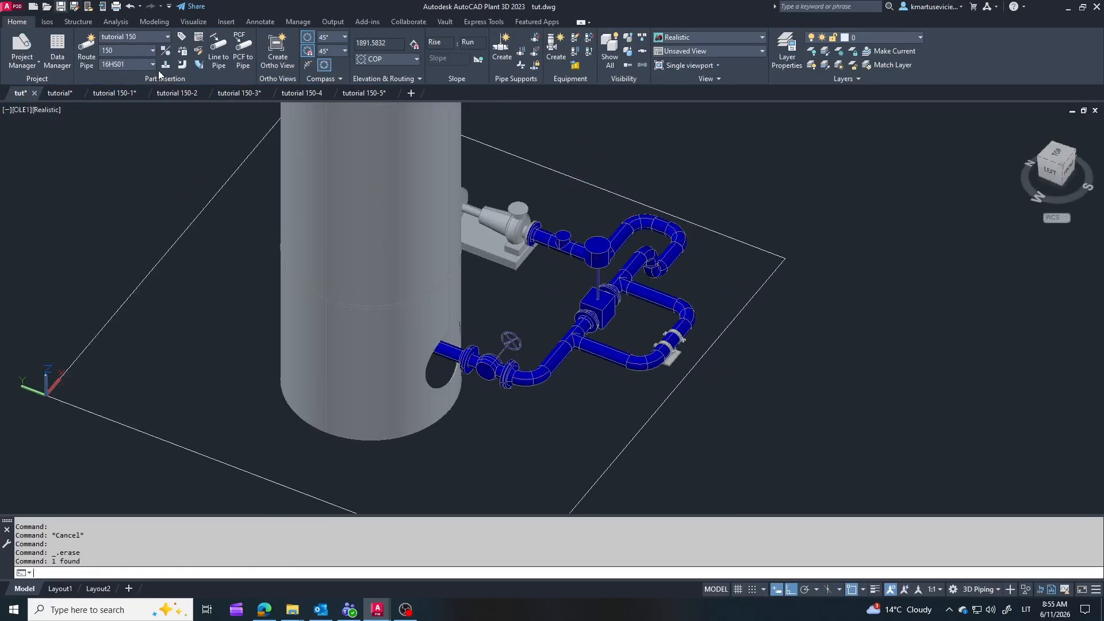
Step: Update the bill of materials table in the tutorial orthographic drawing to match the changed model
click(60, 93)
click(684, 281)
click(570, 275)
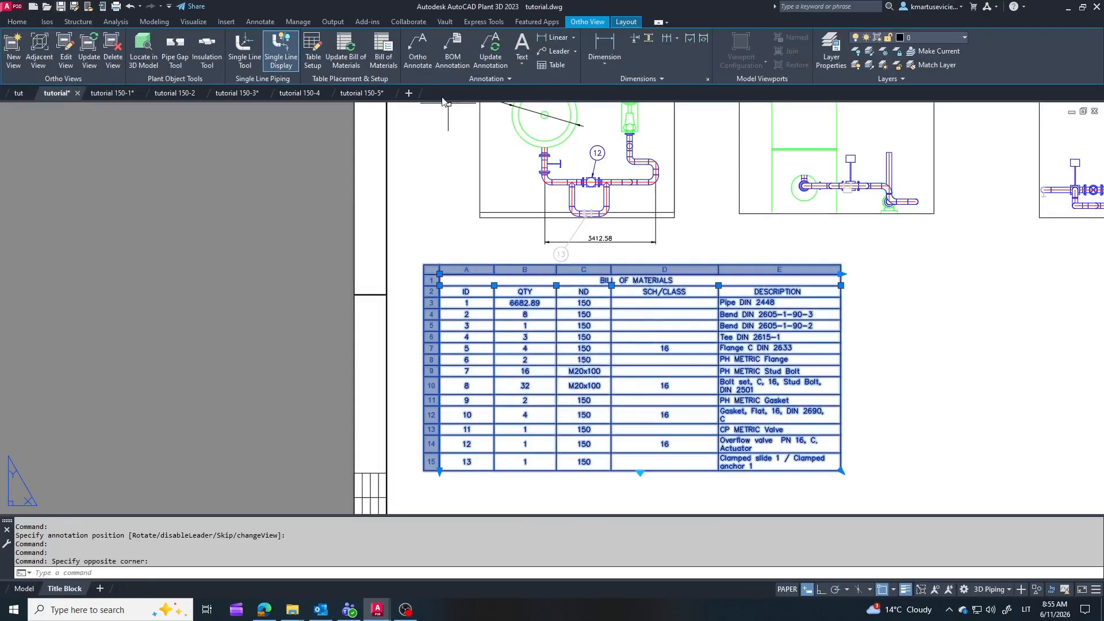
click(345, 50)
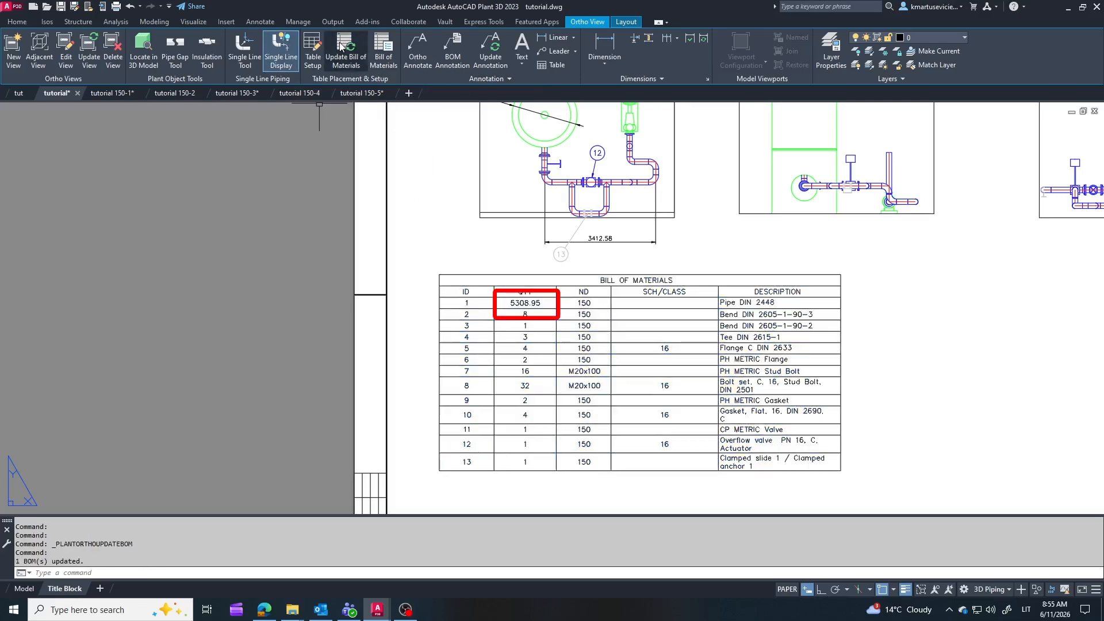
Step: Examine the tank, piping and pump layout in the tut model, and return to the tutorial orthographic drawing
scroll(647, 284, down, 4)
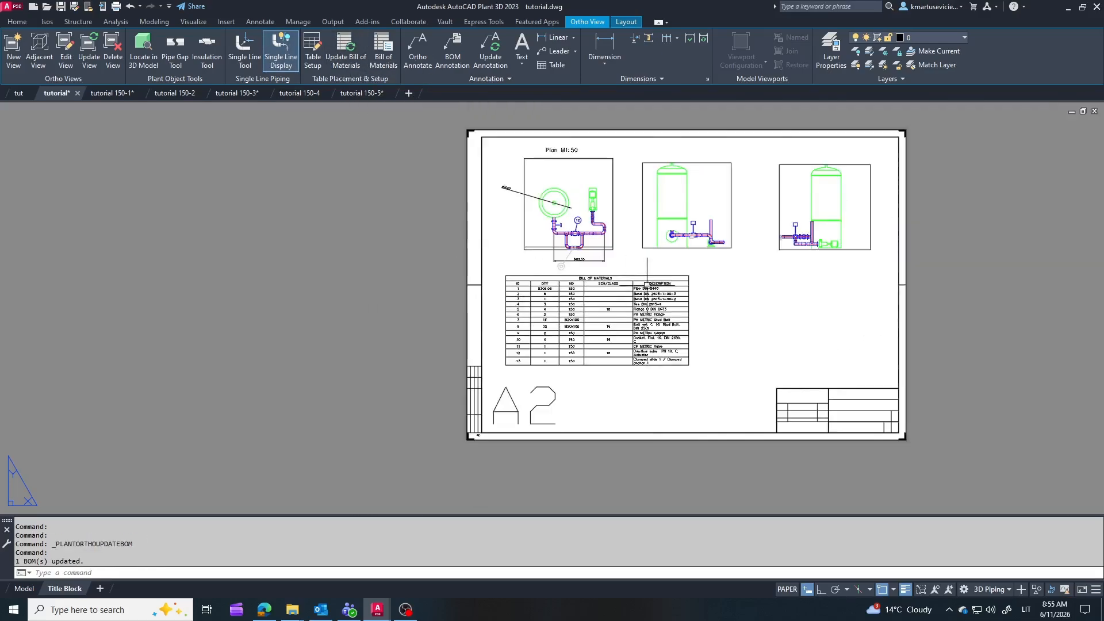
click(16, 93)
scroll(639, 320, down, 3)
shift+middle_drag(635, 316, 495, 324)
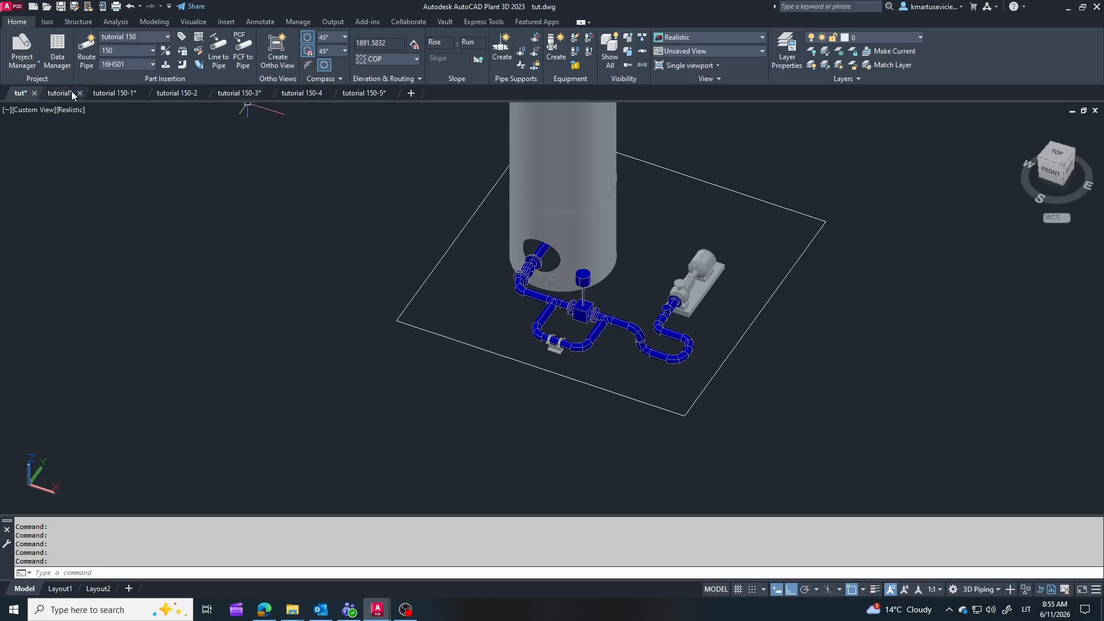
mouse_move(63, 98)
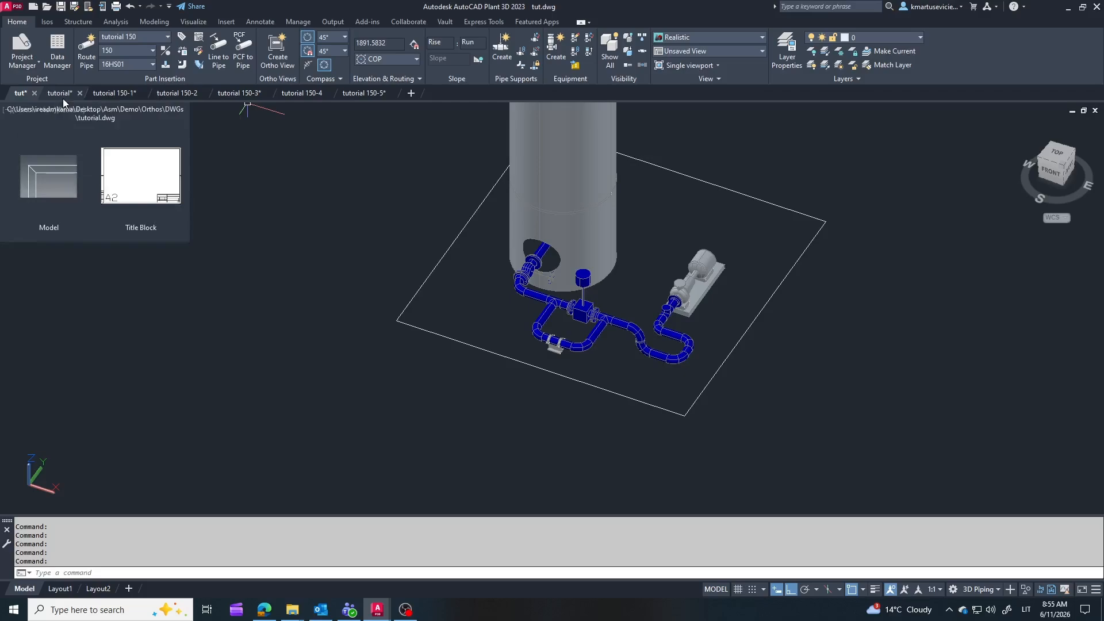
click(163, 140)
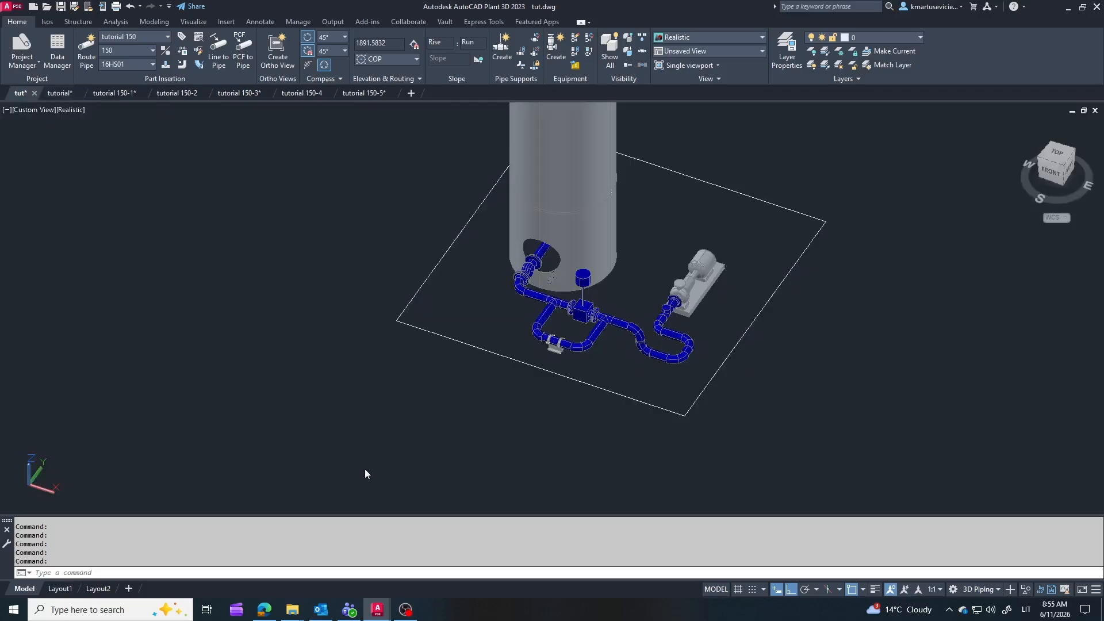
scroll(594, 378, down, 3)
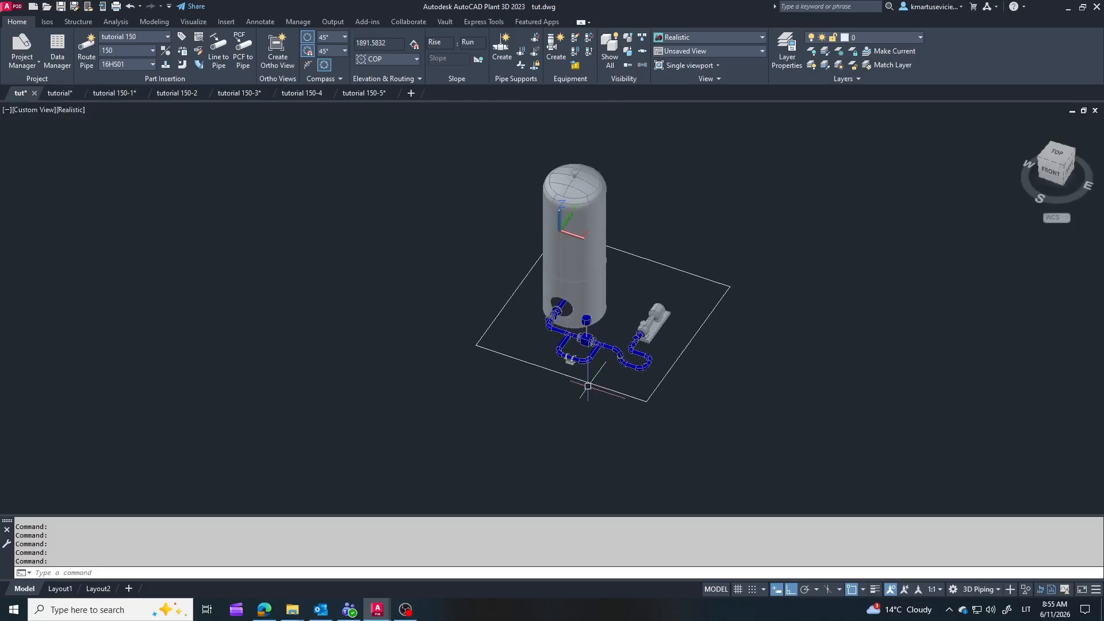
scroll(603, 213, up, 1)
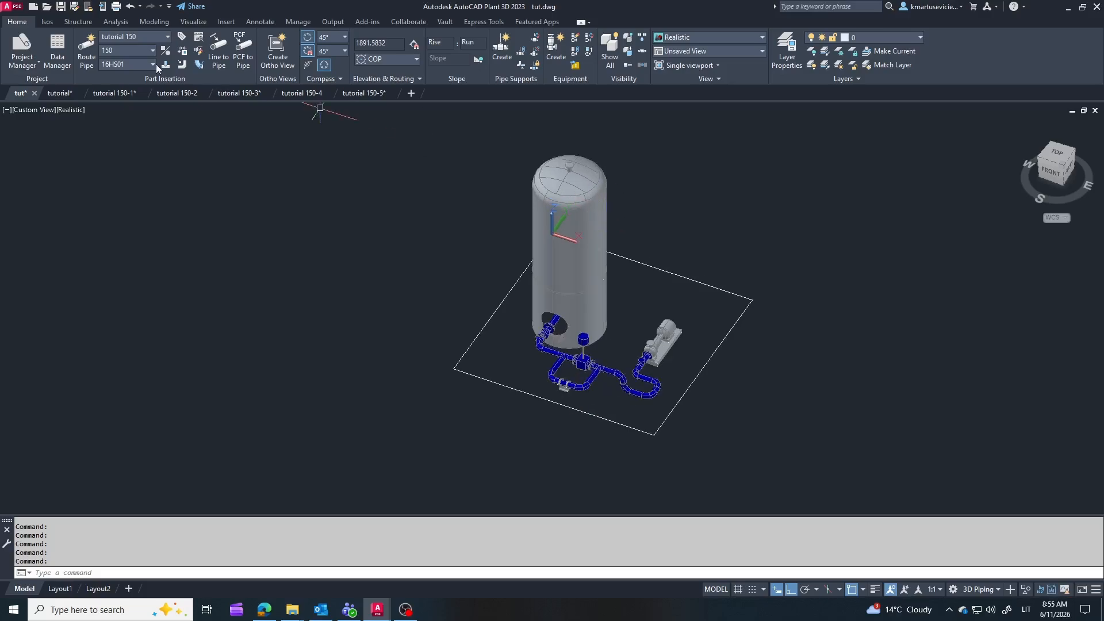
click(60, 93)
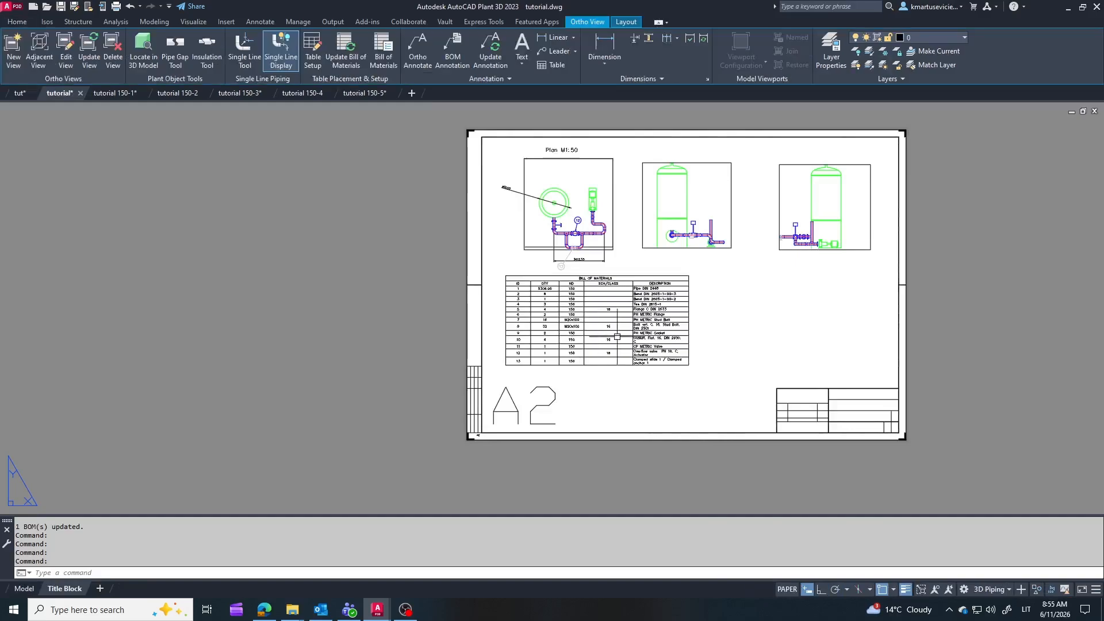